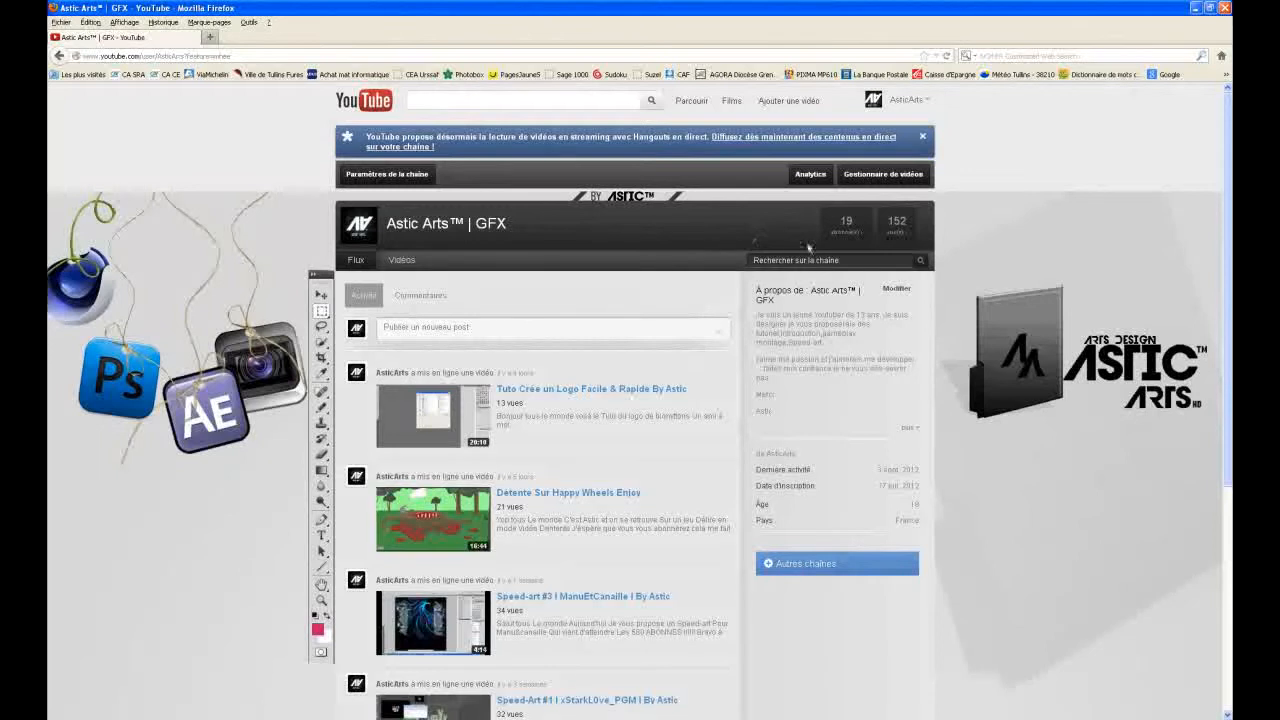
{"action": "scroll", "coordinate": [159, 439], "scroll_direction": "down", "scroll_amount": 4}
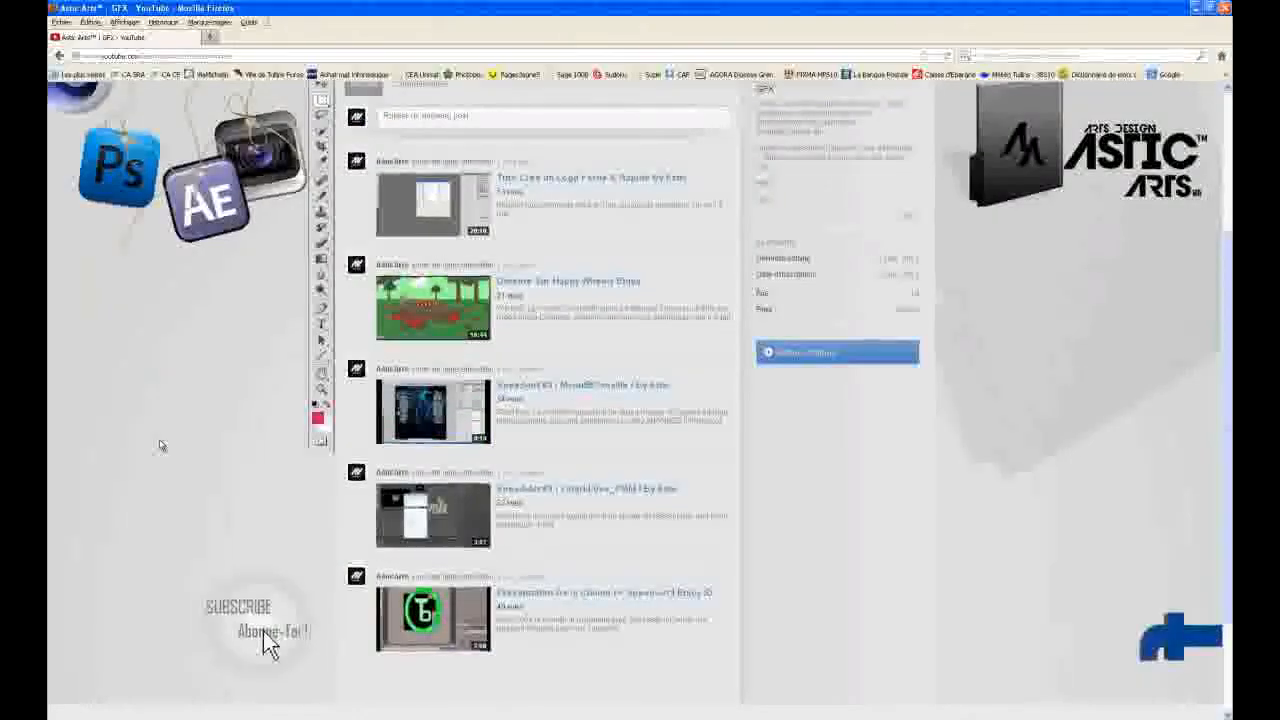
{"action": "scroll", "coordinate": [159, 441], "scroll_direction": "down", "scroll_amount": 3}
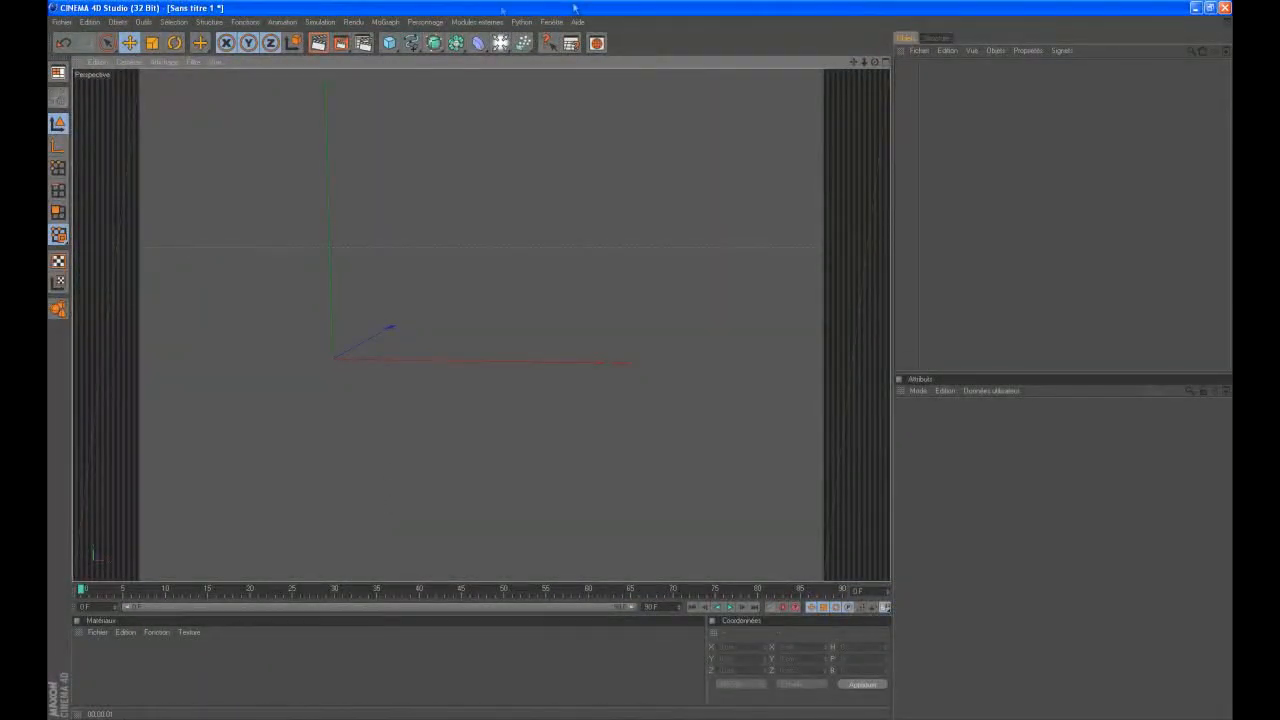
- Add a MoGraph text object reading "TUTORIEL" and scale it down to a height of about 165.9 cm
{"action": "left_click", "coordinate": [385, 21]}
{"action": "left_click", "coordinate": [396, 165]}
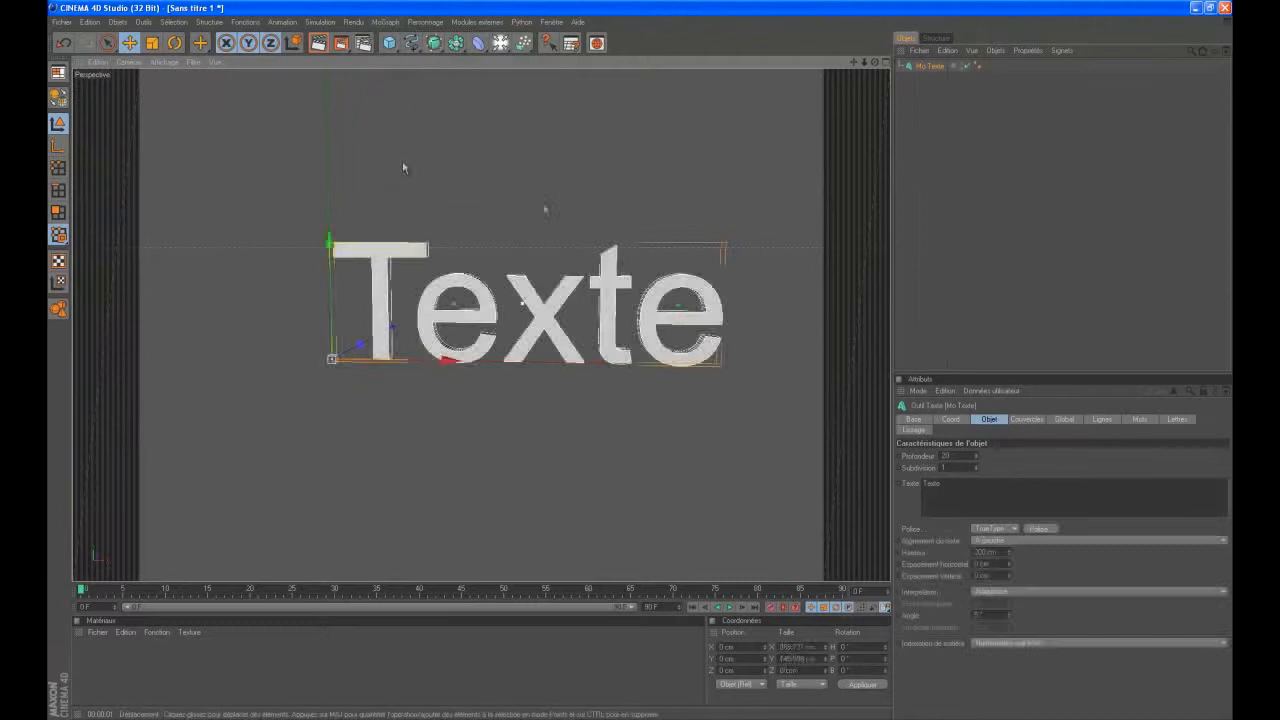
{"action": "double_click", "coordinate": [962, 484]}
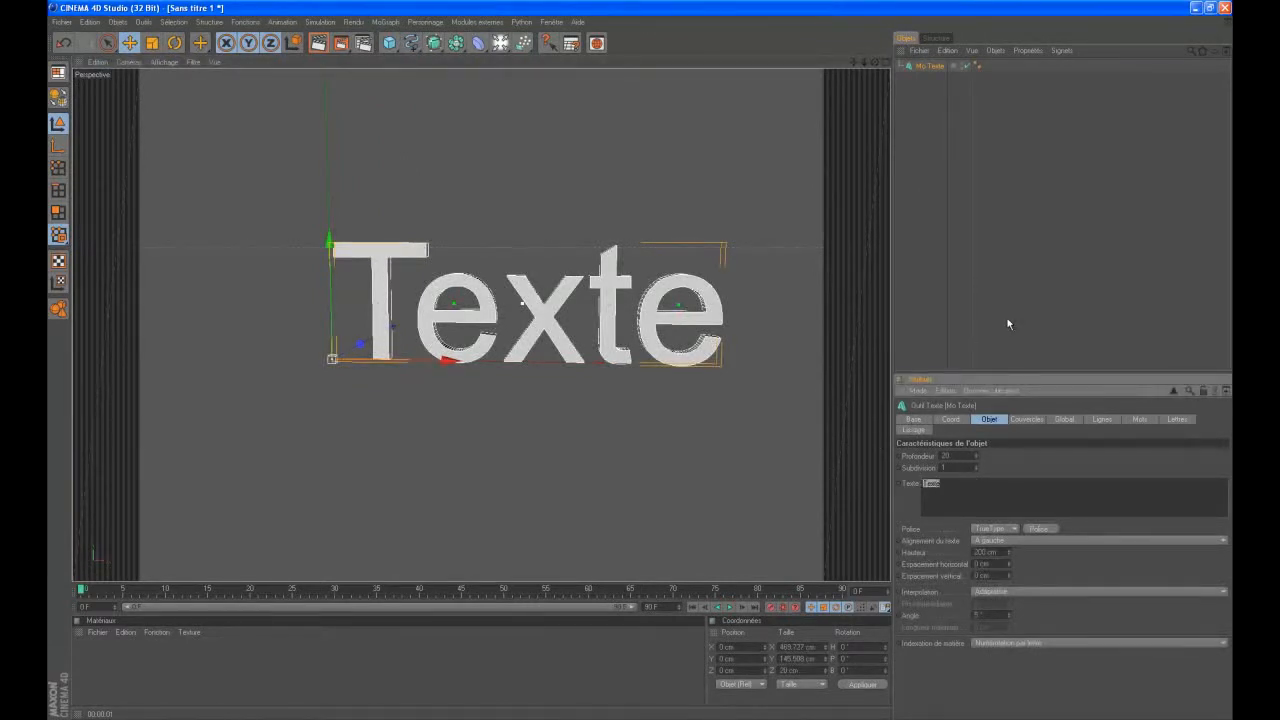
{"action": "key", "text": "t"}
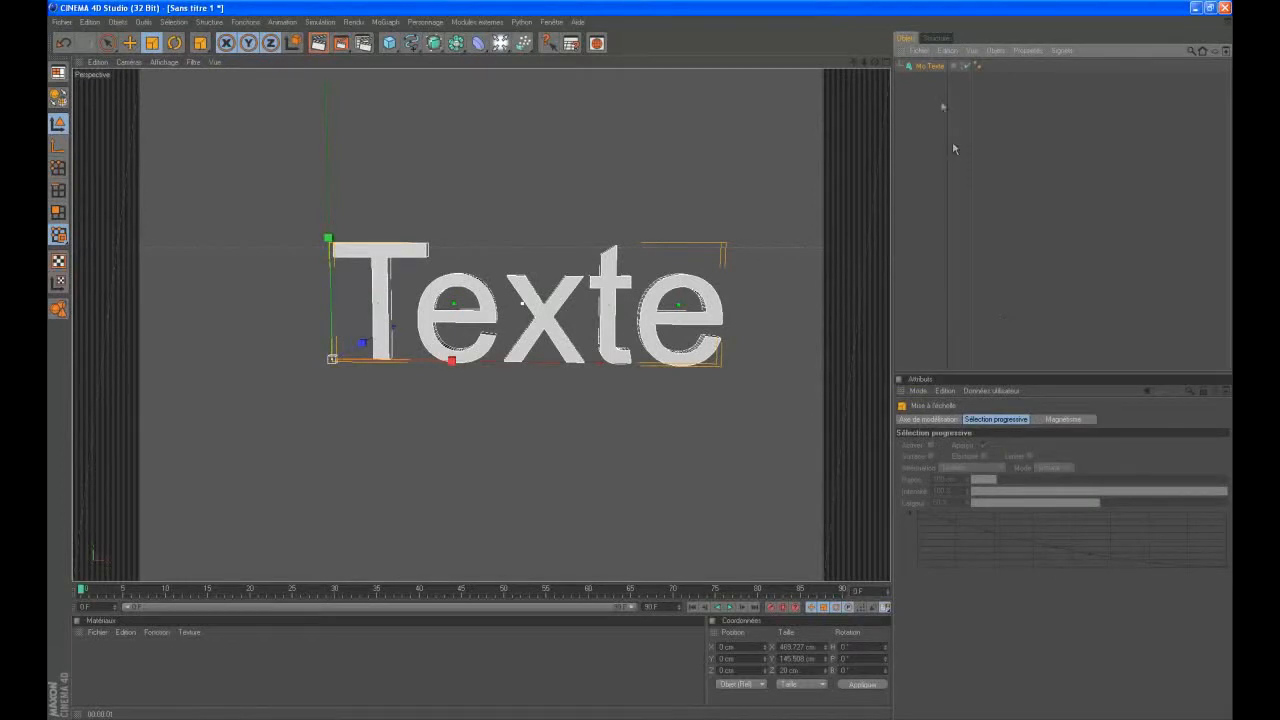
{"action": "left_click", "coordinate": [929, 66]}
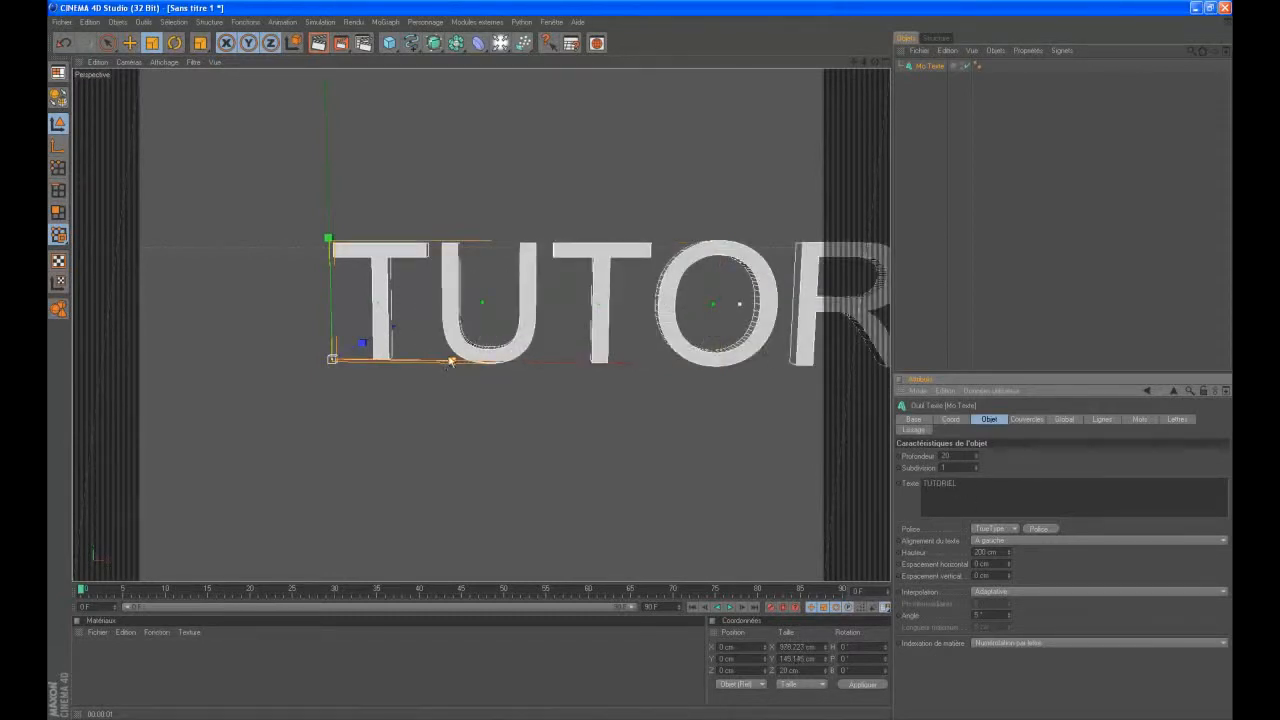
{"action": "left_click_drag", "start_coordinate": [448, 366], "coordinate": [648, 366]}
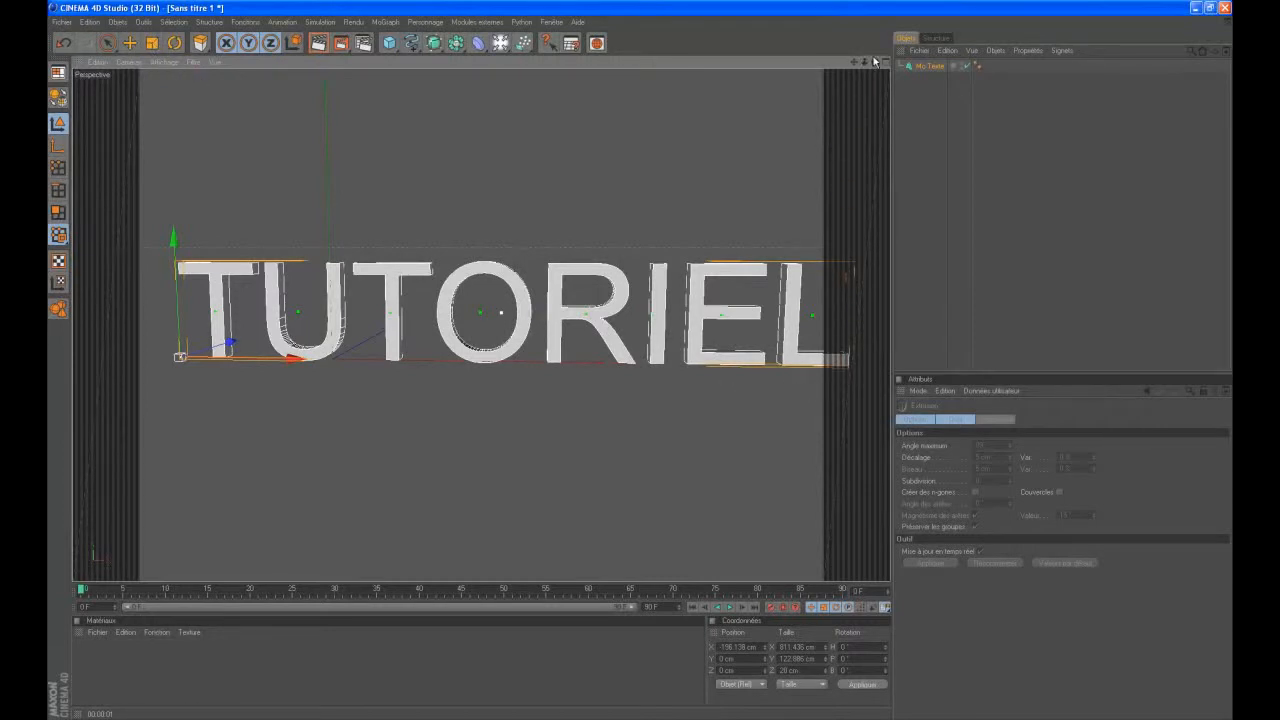
- Set the TUTORIEL text's font to Aachen BT
{"action": "left_click", "coordinate": [930, 66]}
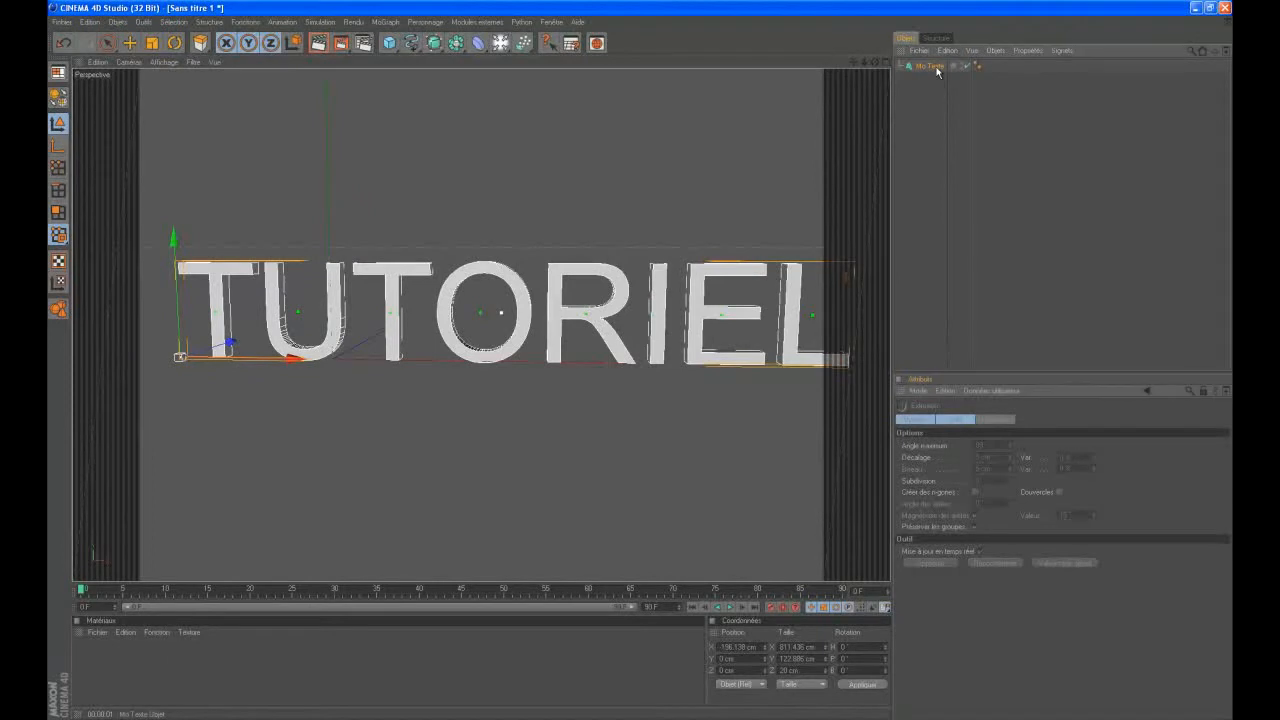
{"action": "left_click", "coordinate": [1039, 528]}
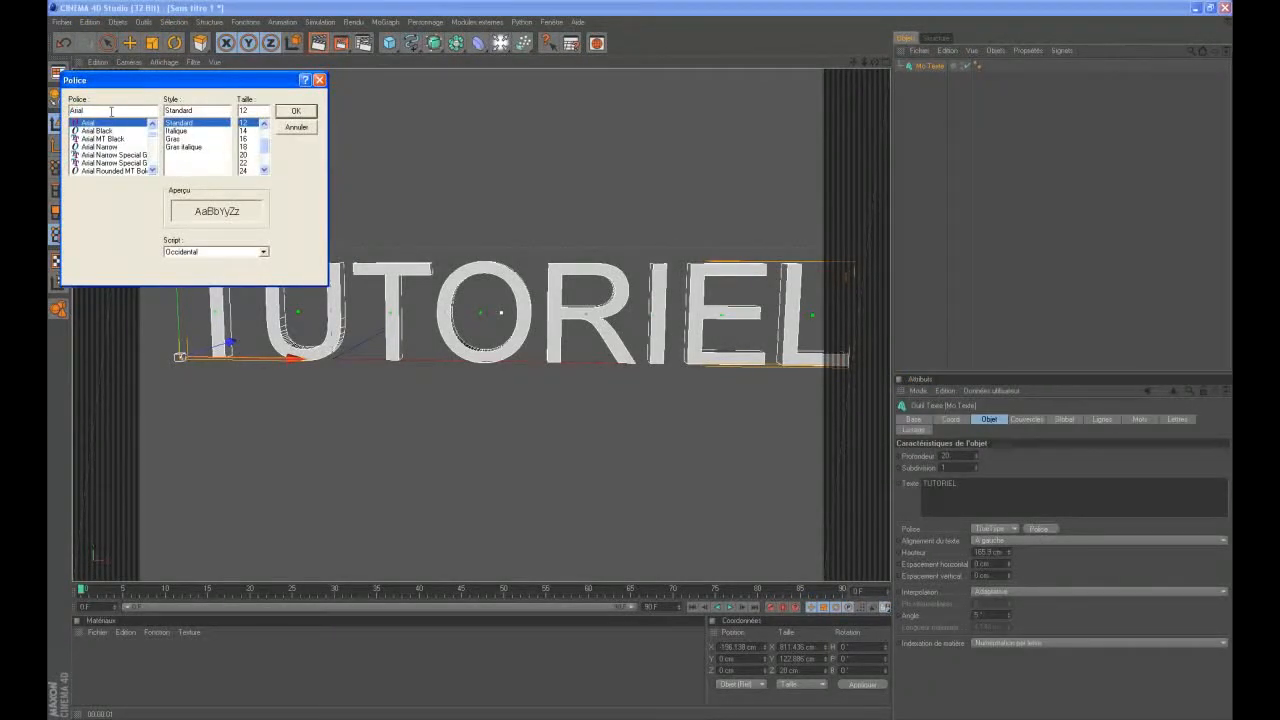
{"action": "type", "text": "Aachen BT"}
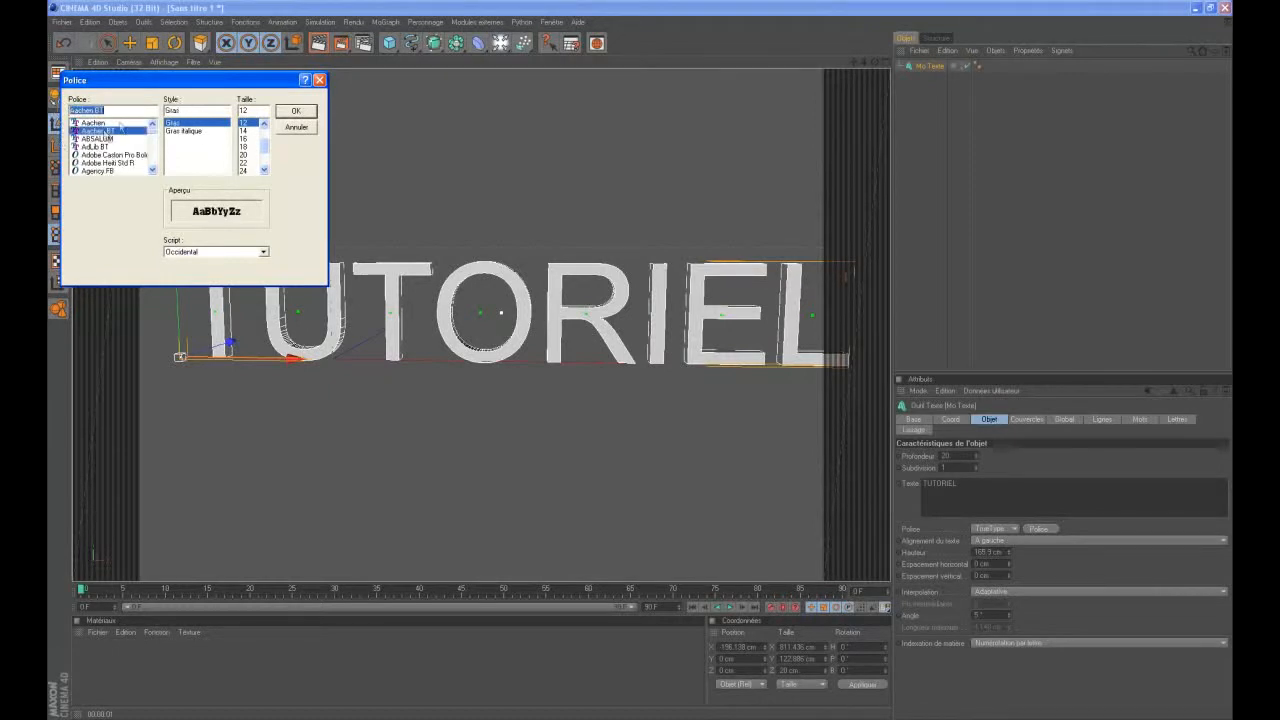
{"action": "left_click", "coordinate": [104, 131]}
{"action": "left_click", "coordinate": [306, 111]}
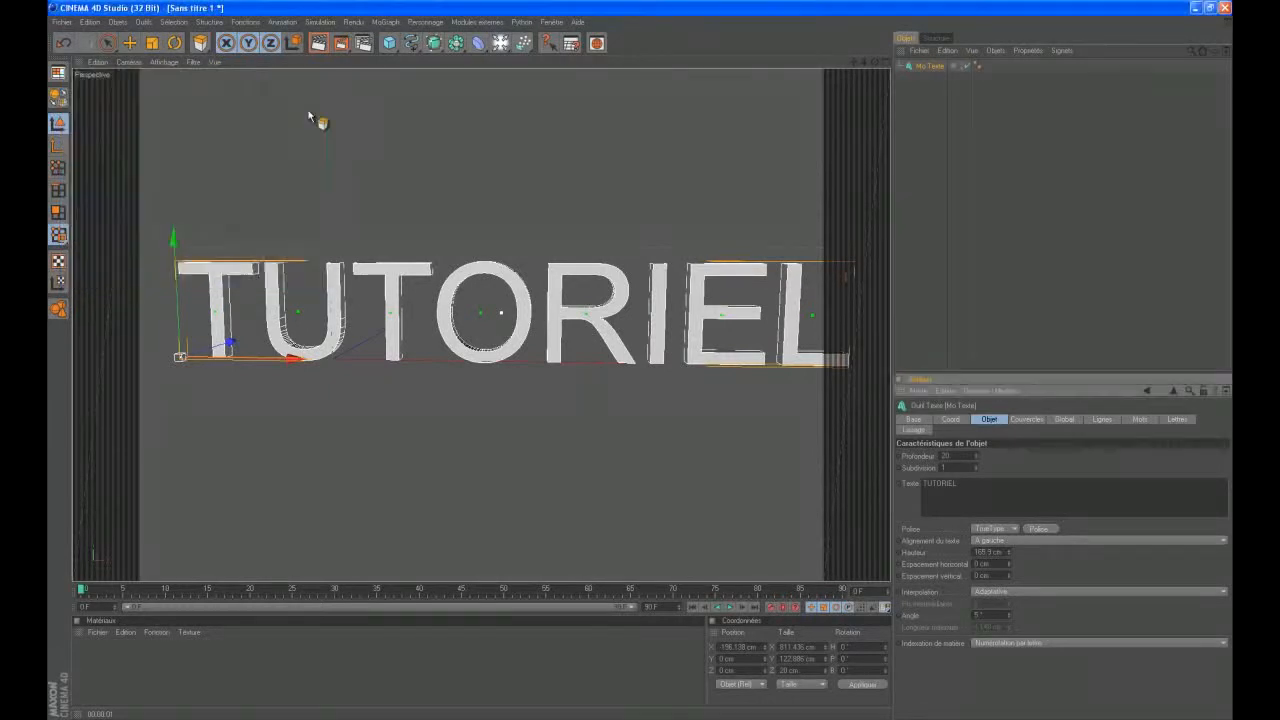
- Change the text's font to Agency FB in the Gras style and shift the text along X to center it
{"action": "left_click", "coordinate": [1039, 529]}
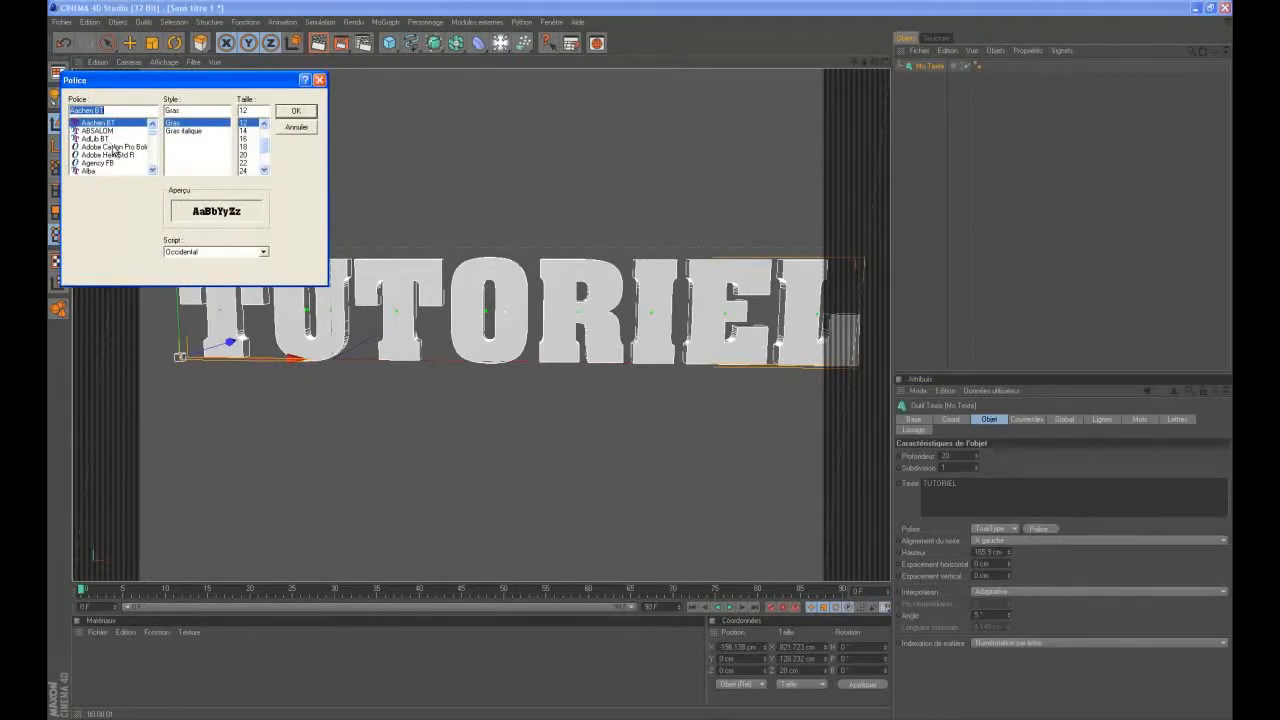
{"action": "left_click", "coordinate": [107, 171]}
{"action": "left_click", "coordinate": [295, 112]}
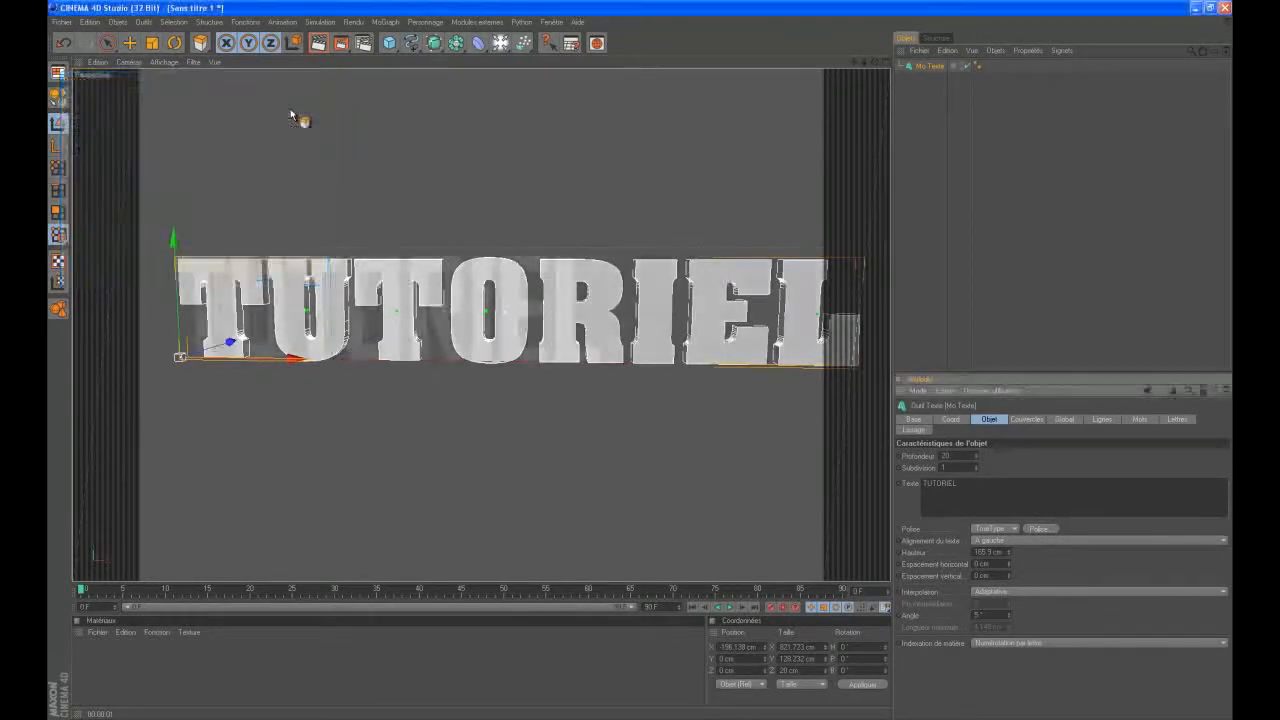
{"action": "left_click", "coordinate": [341, 345]}
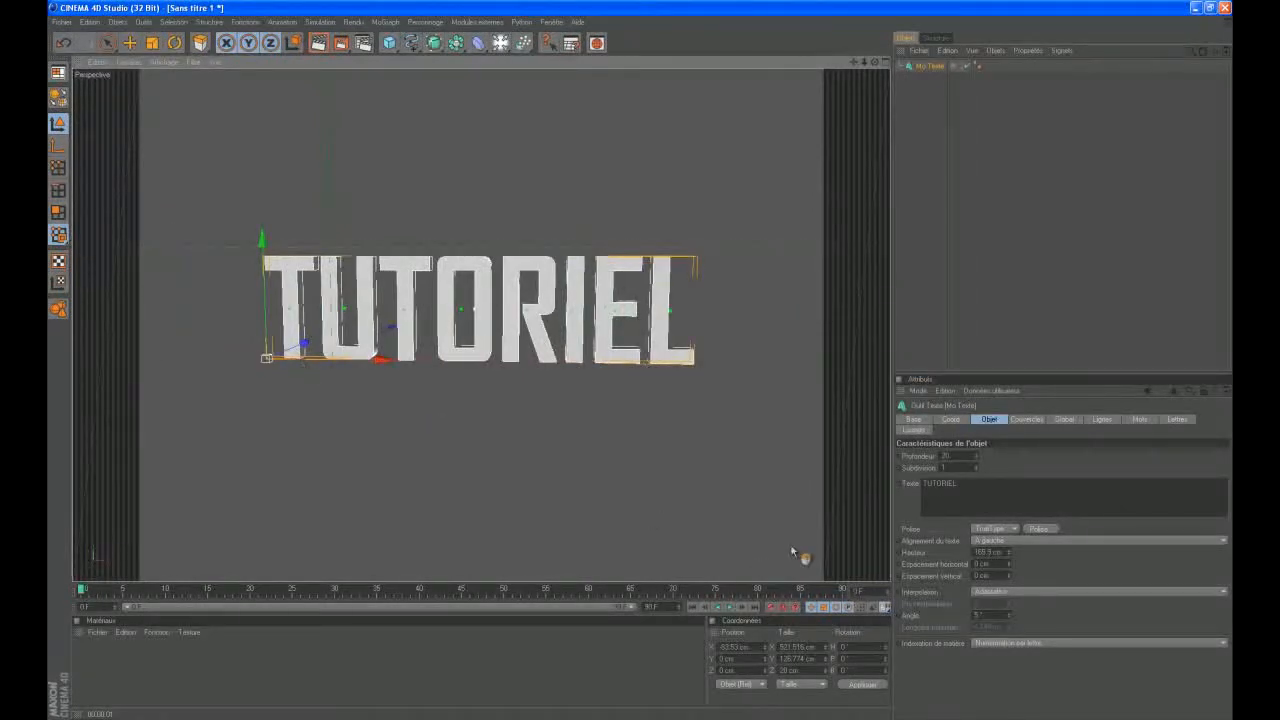
{"action": "scroll", "coordinate": [472, 366], "scroll_direction": "up", "scroll_amount": 1}
{"action": "scroll", "coordinate": [472, 366], "scroll_direction": "up", "scroll_amount": 2}
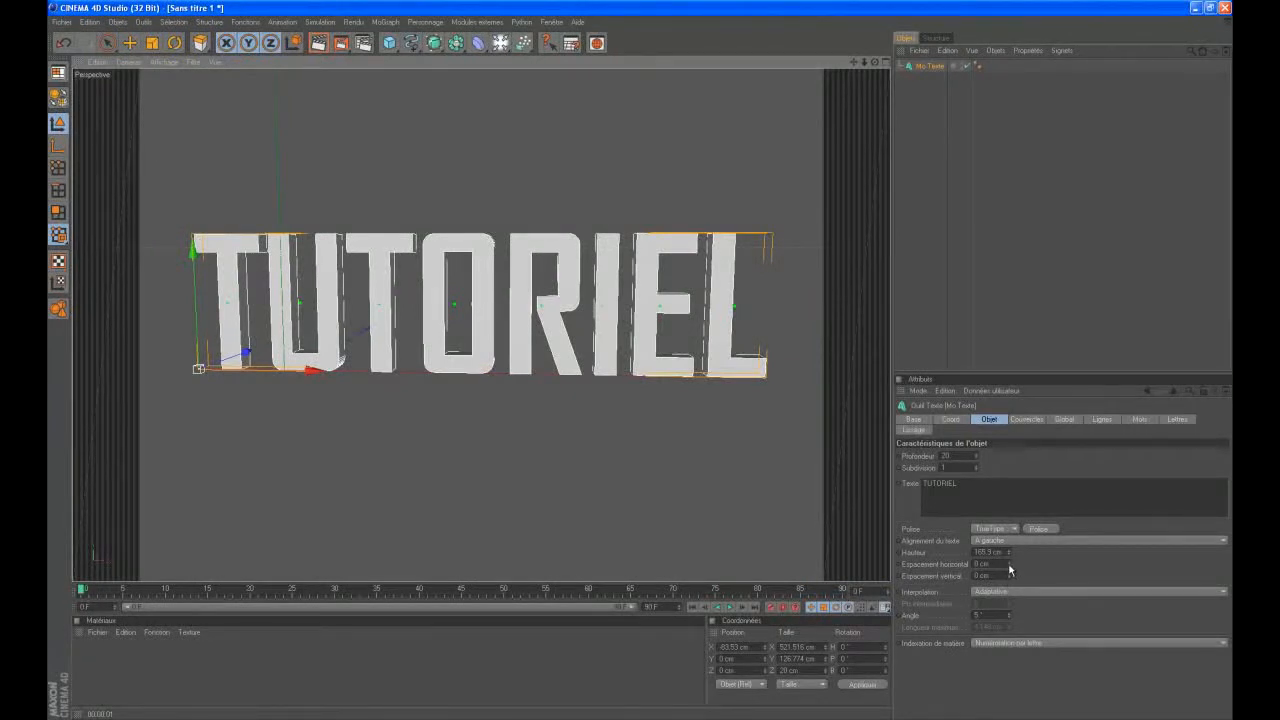
- Try the BankGothic Lt BT font on the text, shifted along X and with tighter horizontal letter spacing
{"action": "left_click", "coordinate": [1038, 528]}
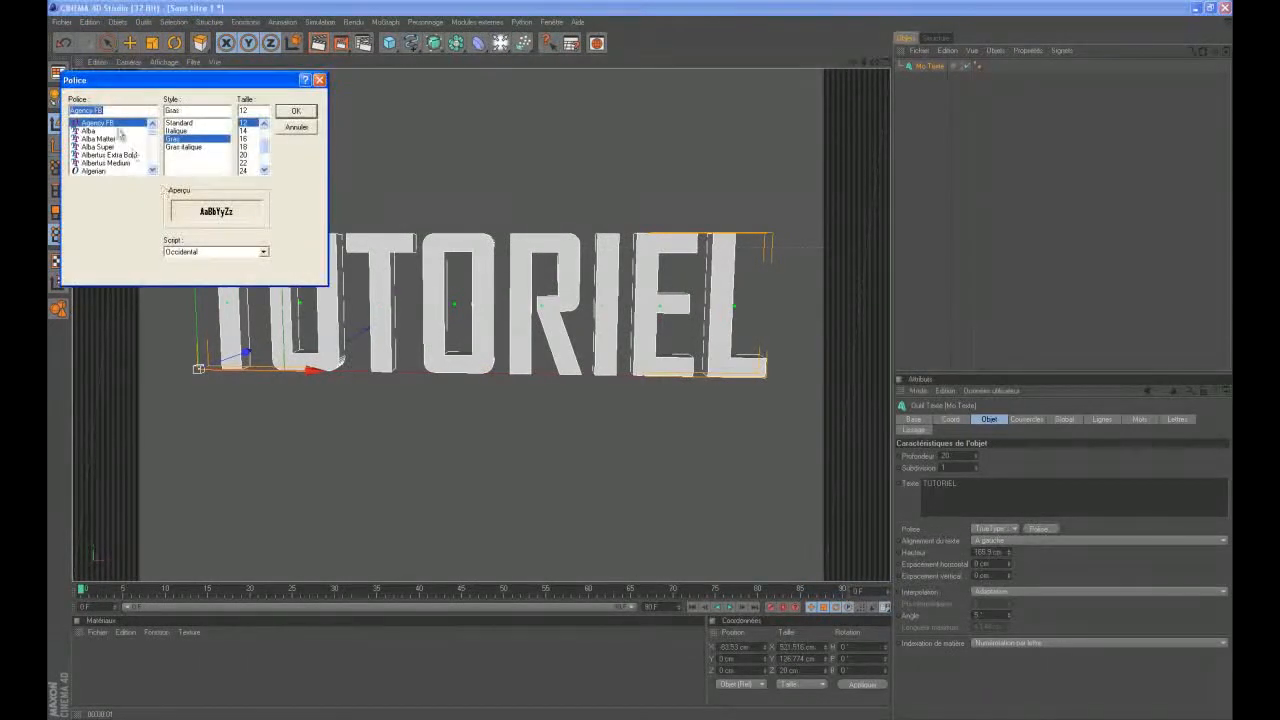
{"action": "type", "text": "B"}
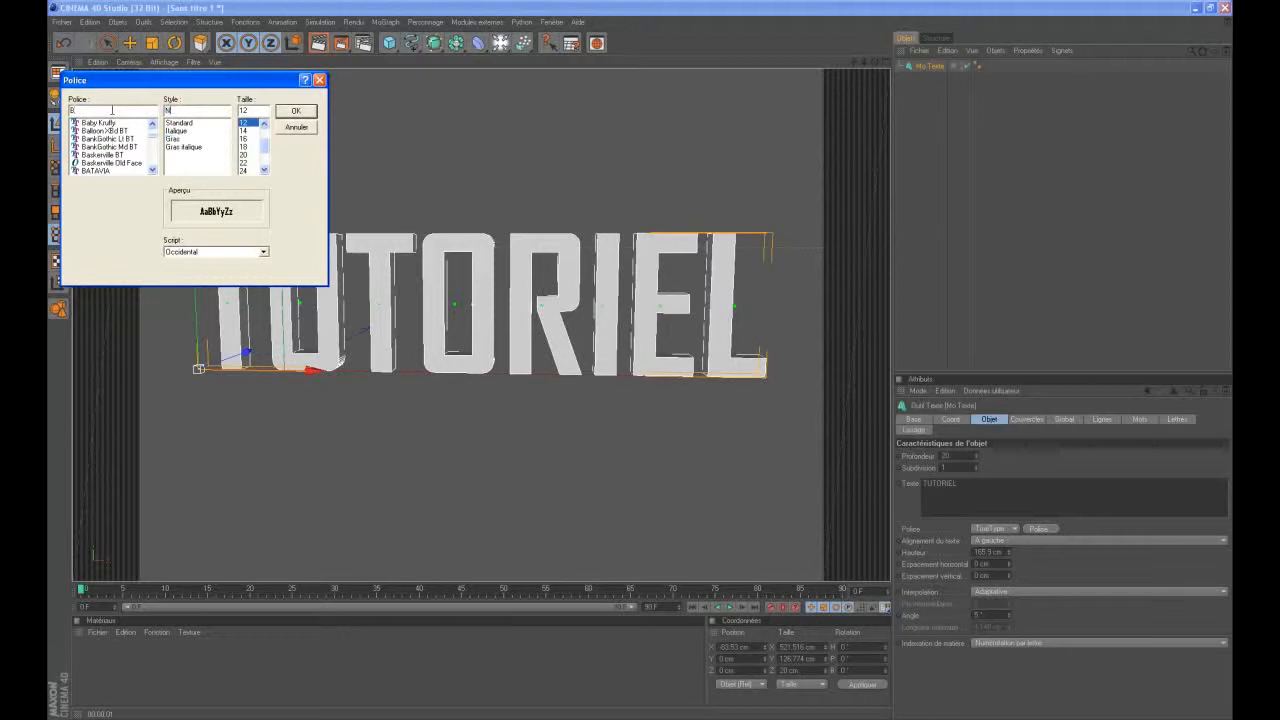
{"action": "double_click", "coordinate": [119, 110]}
{"action": "type", "text": "N"}
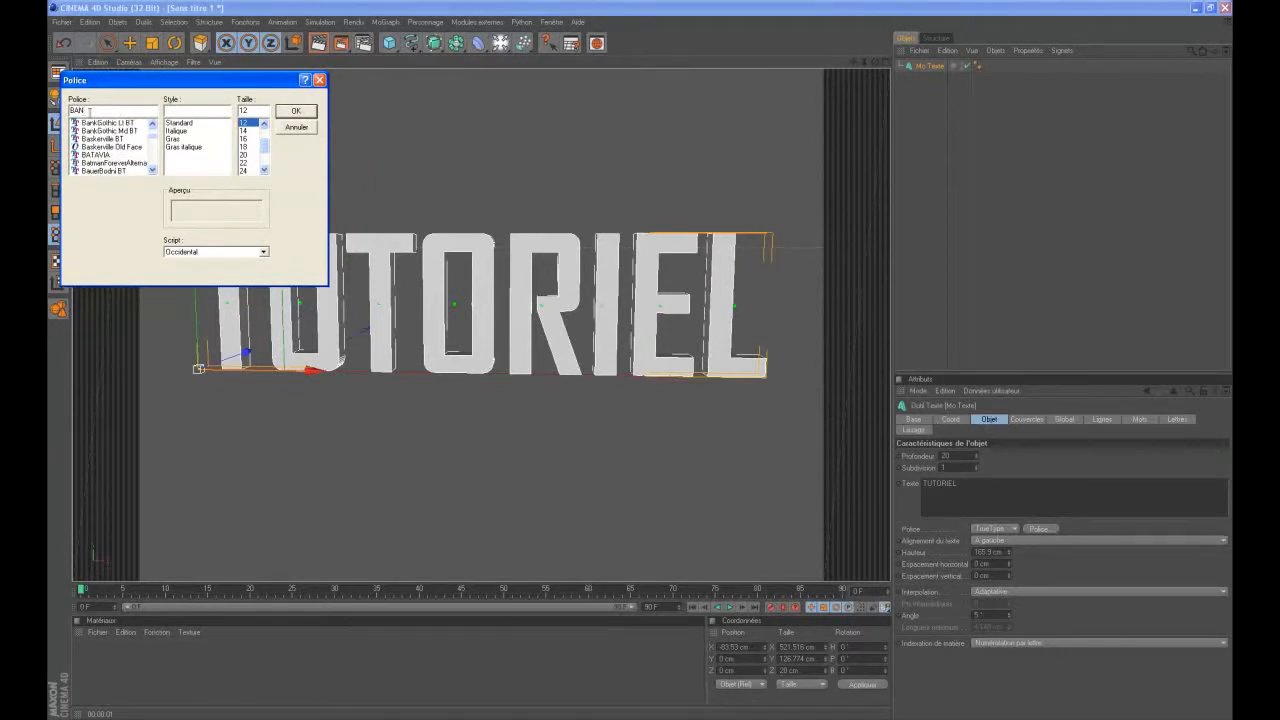
{"action": "left_click", "coordinate": [295, 110]}
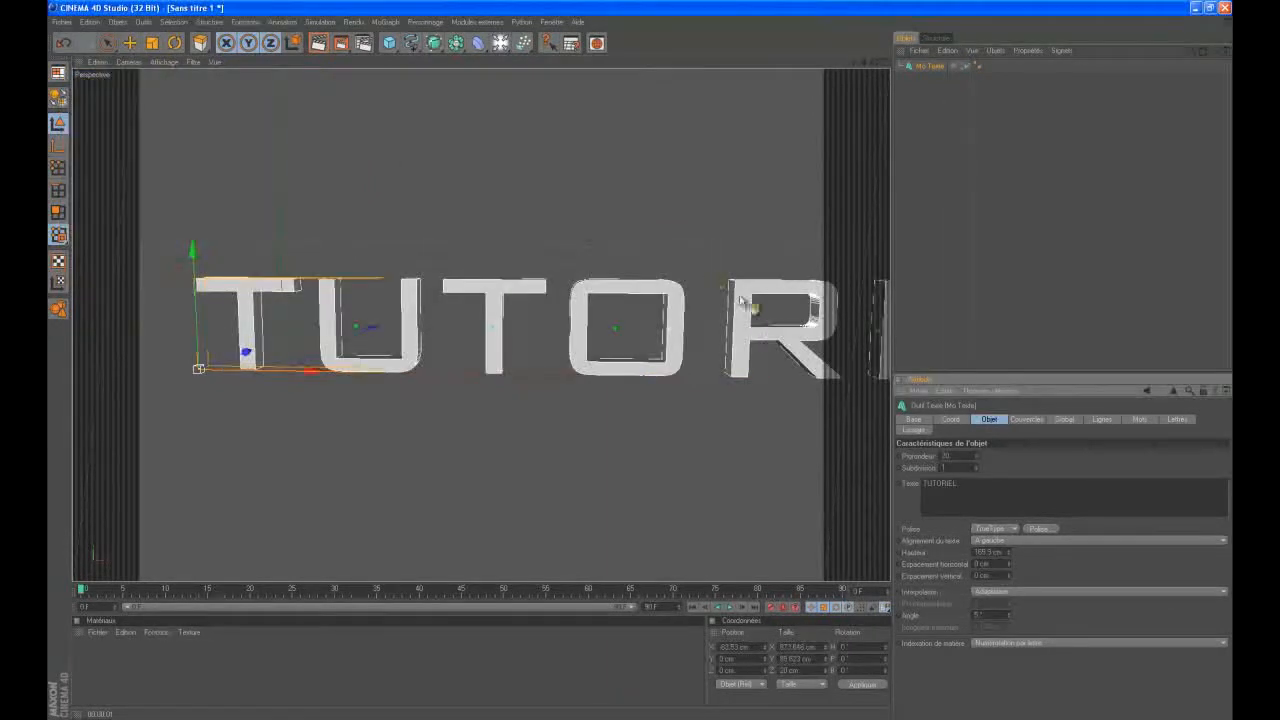
{"action": "left_click_drag", "start_coordinate": [311, 370], "coordinate": [263, 370]}
{"action": "left_click_drag", "start_coordinate": [1013, 572], "coordinate": [1008, 568]}
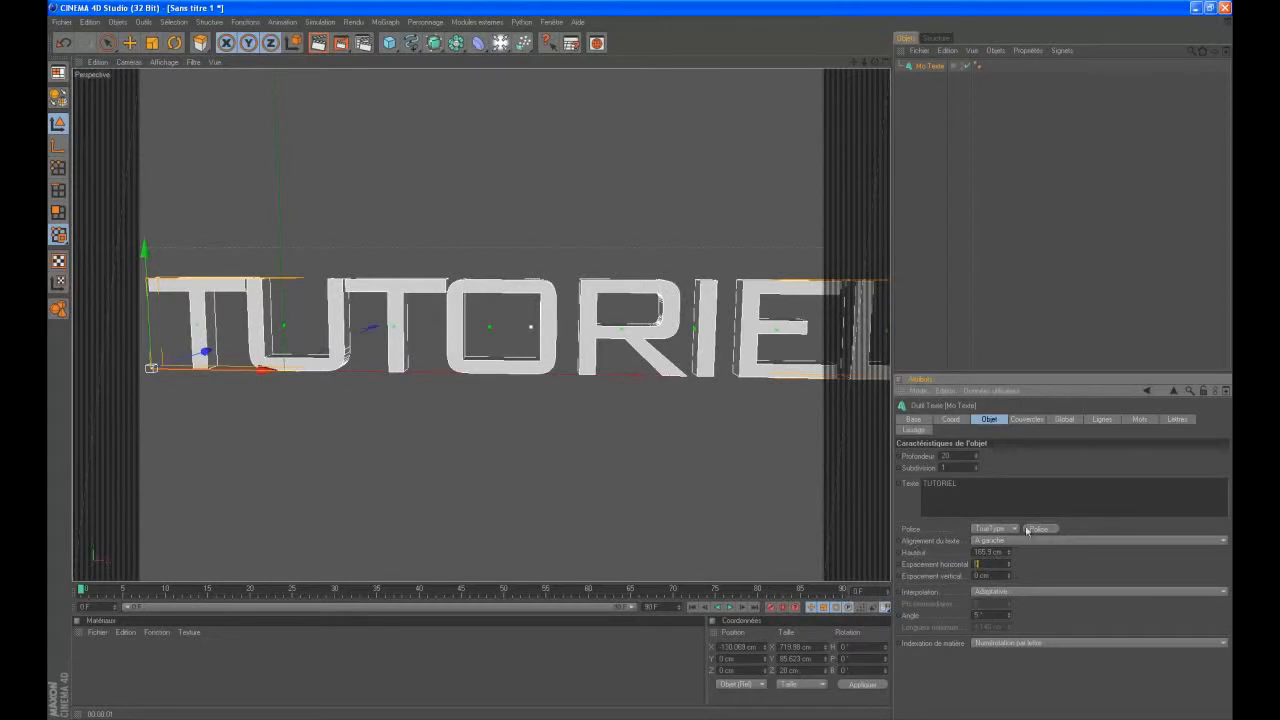
- Set the text's font to Agency FB in the Standard style and move the text along X to about -15 cm
{"action": "left_click", "coordinate": [1027, 531]}
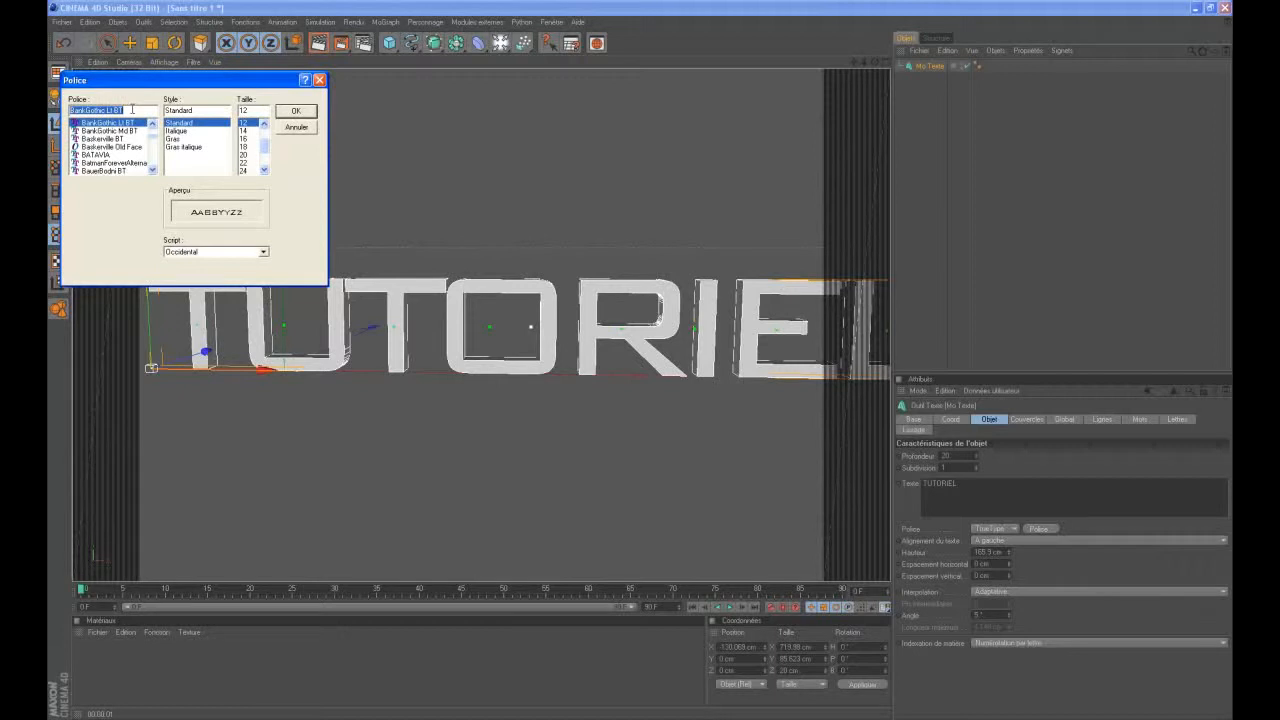
{"action": "type", "text": "agency"}
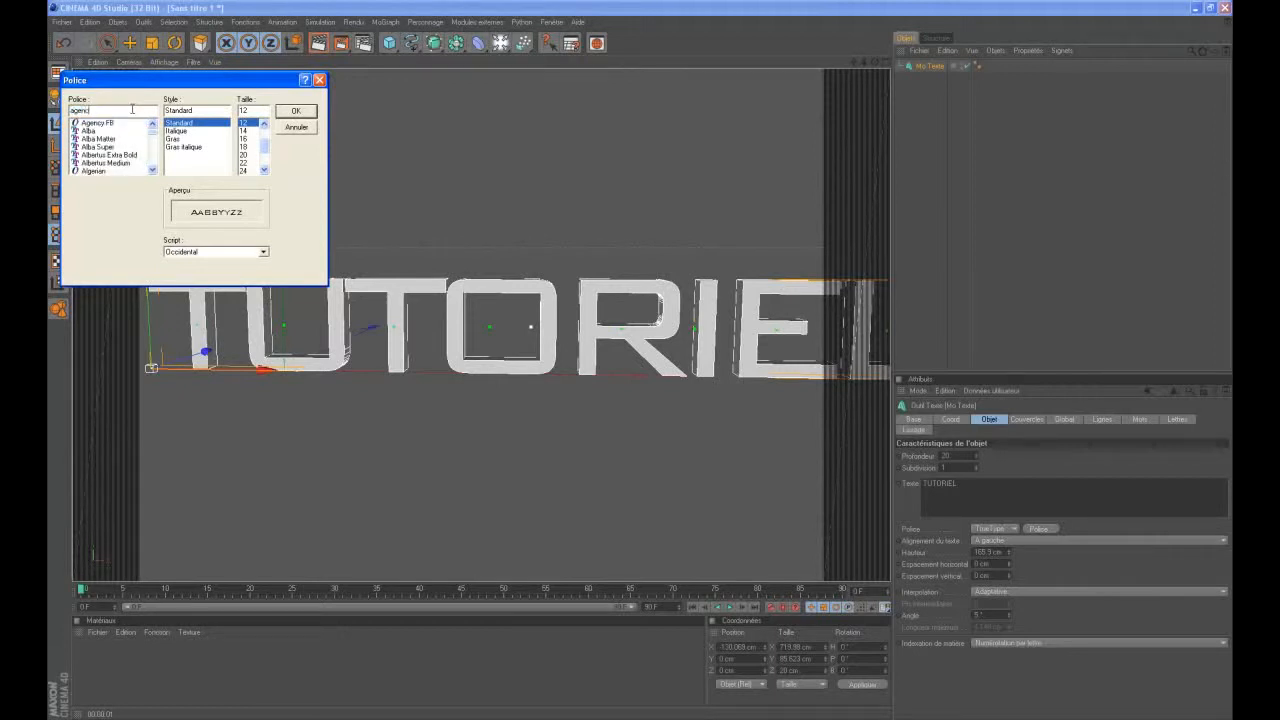
{"action": "left_click", "coordinate": [97, 122]}
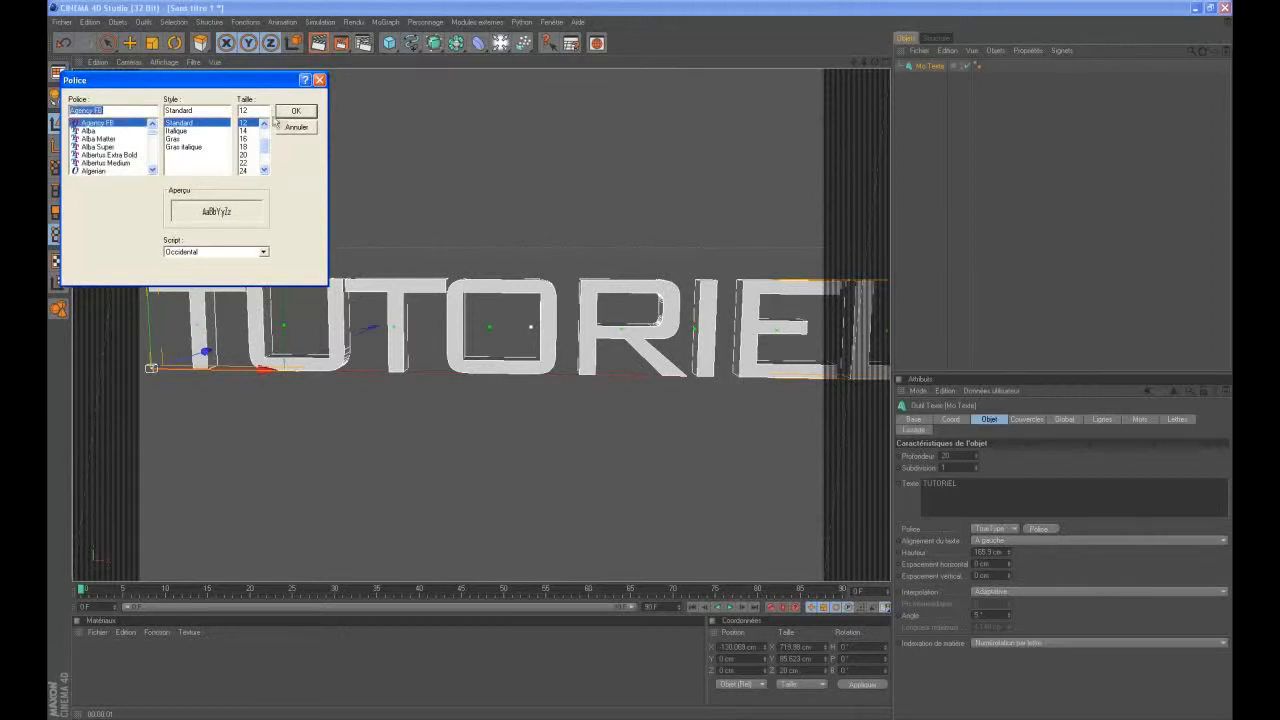
{"action": "left_click", "coordinate": [295, 111]}
{"action": "left_click_drag", "start_coordinate": [277, 377], "coordinate": [651, 366]}
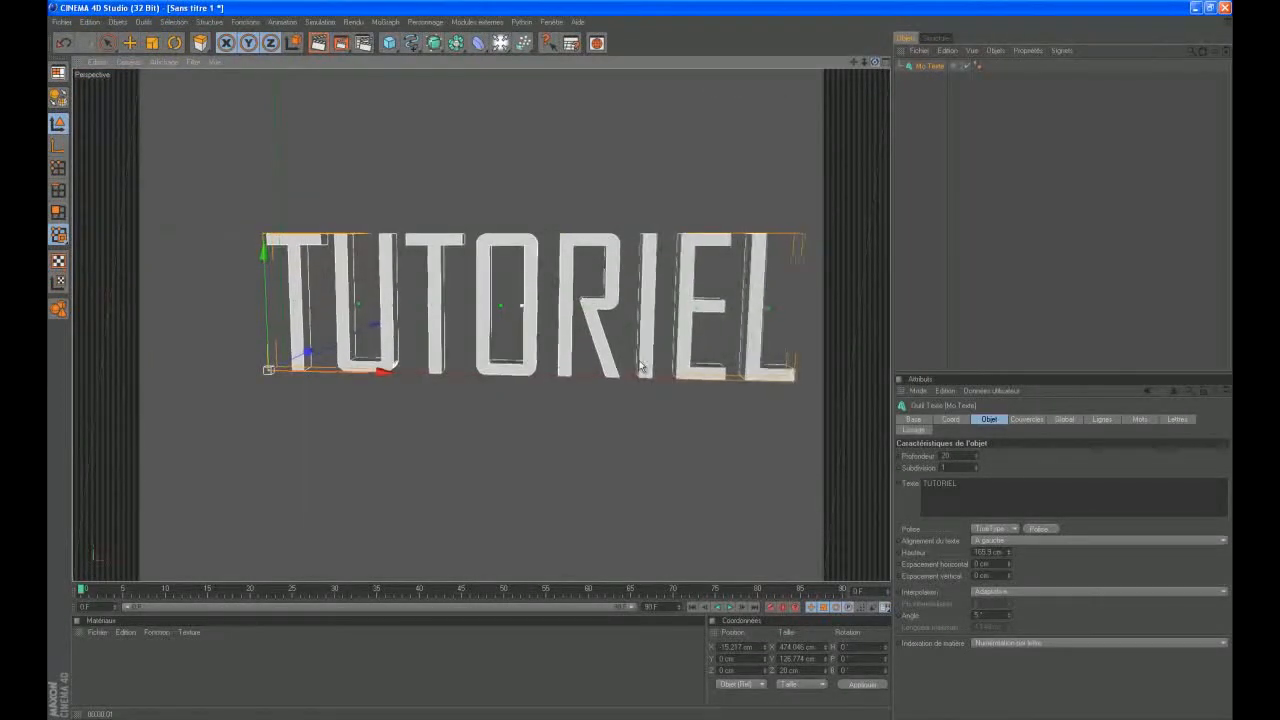
- Set the text's extrusion depth to 54 and duplicate the text object in place
{"action": "left_click_drag", "start_coordinate": [977, 456], "coordinate": [977, 461]}
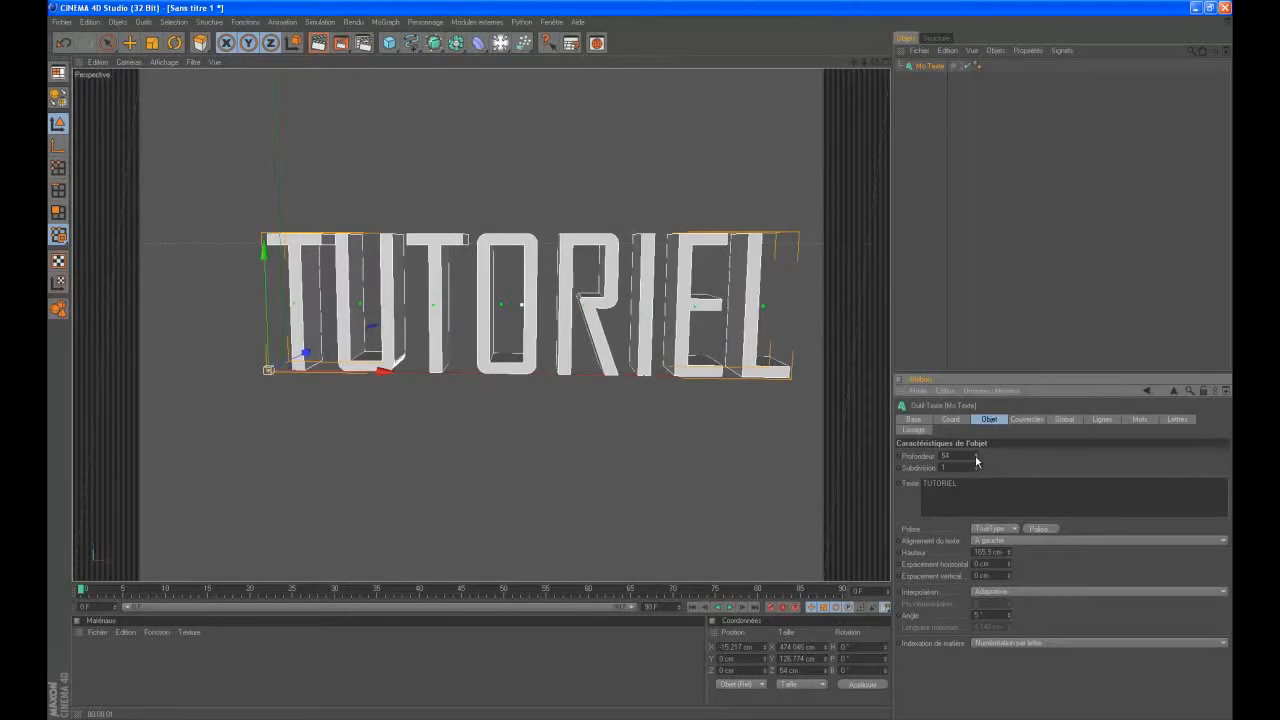
{"action": "left_click", "coordinate": [936, 67]}
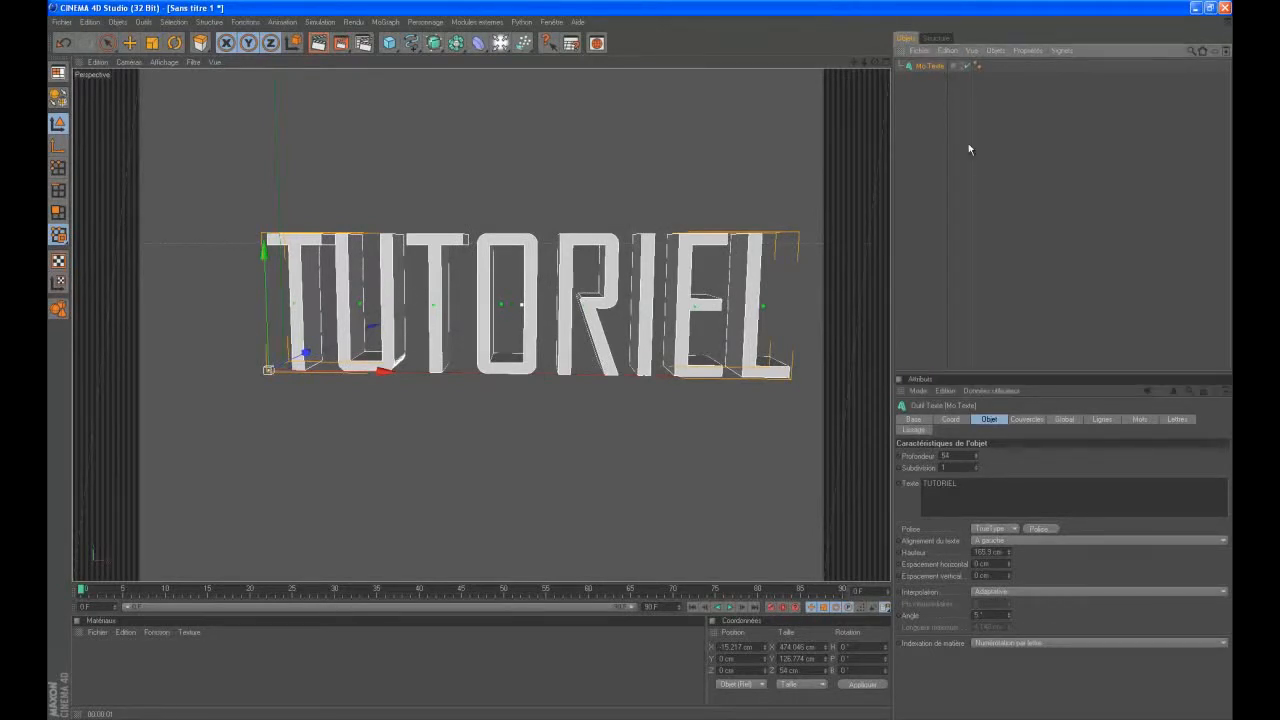
{"action": "key", "text": "ctrl+c"}
{"action": "key", "text": "ctrl+v"}
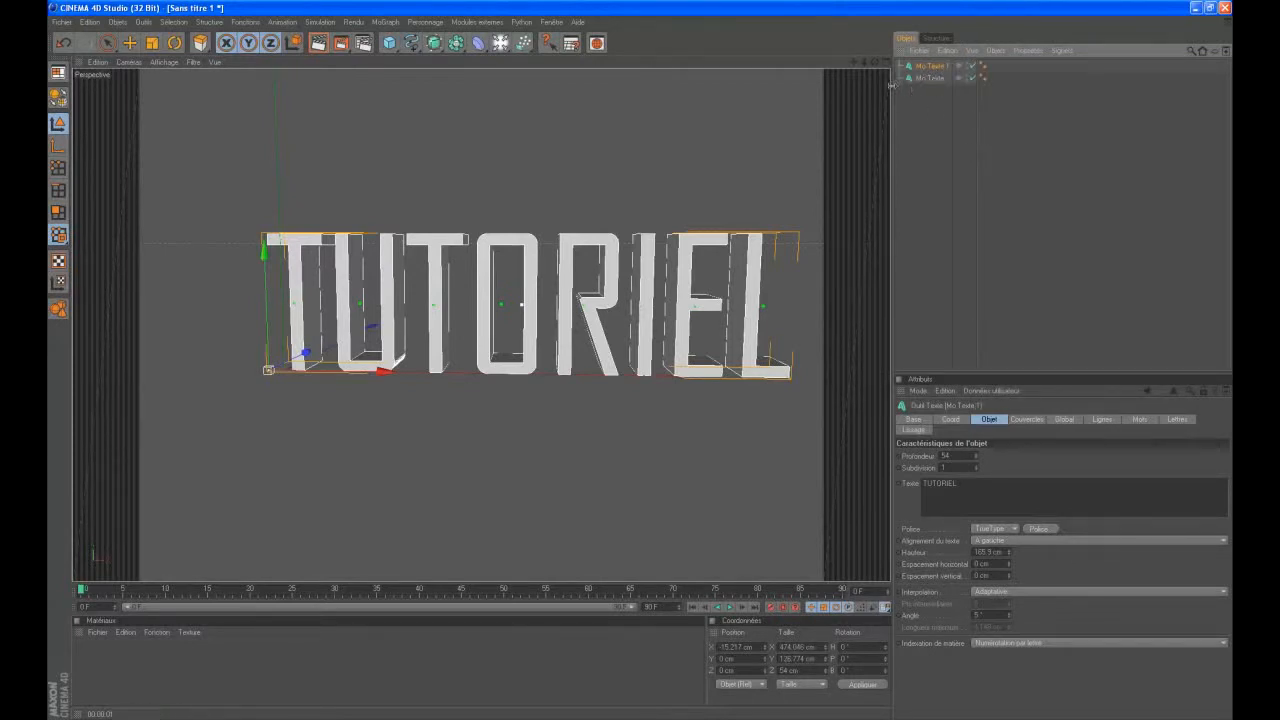
{"action": "left_click_drag", "start_coordinate": [307, 352], "coordinate": [304, 354]}
{"action": "left_click_drag", "start_coordinate": [737, 309], "coordinate": [642, 367]}
{"action": "key", "text": "ctrl+z"}
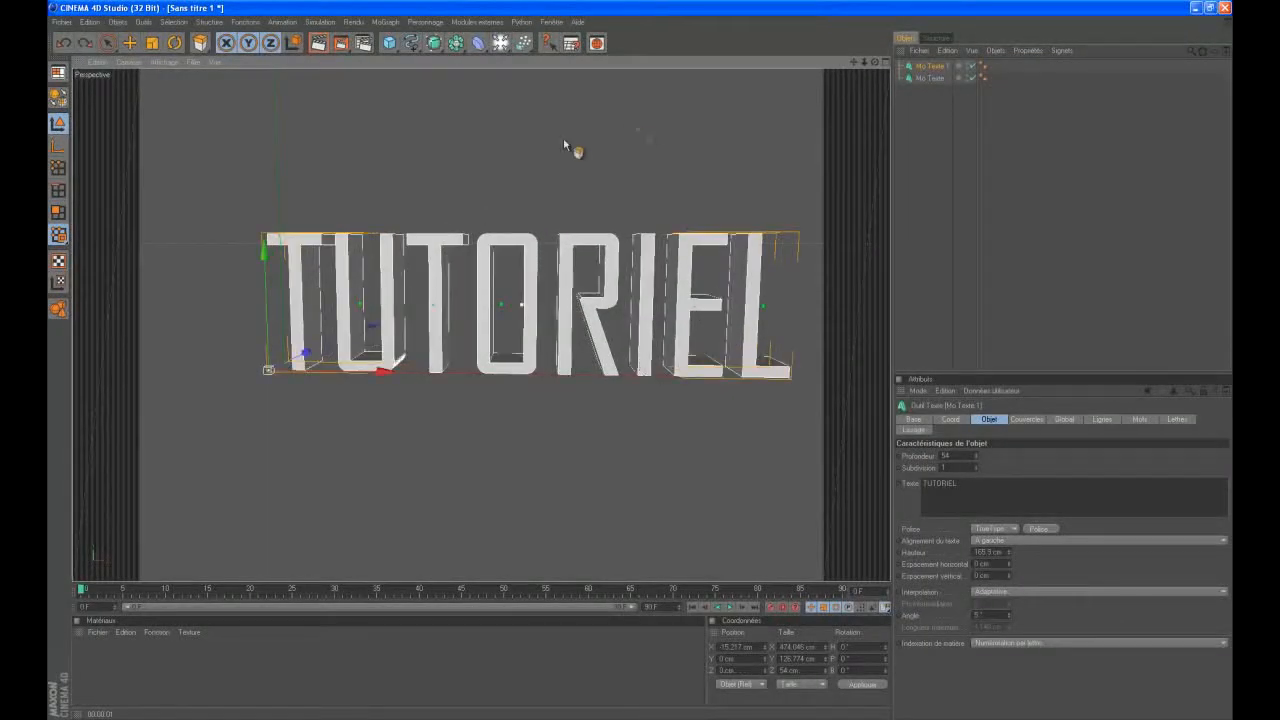
- Reduce the duplicated text's extrusion depth to 46, viewing the letters from the side
{"action": "left_click_drag", "start_coordinate": [874, 63], "coordinate": [643, 363]}
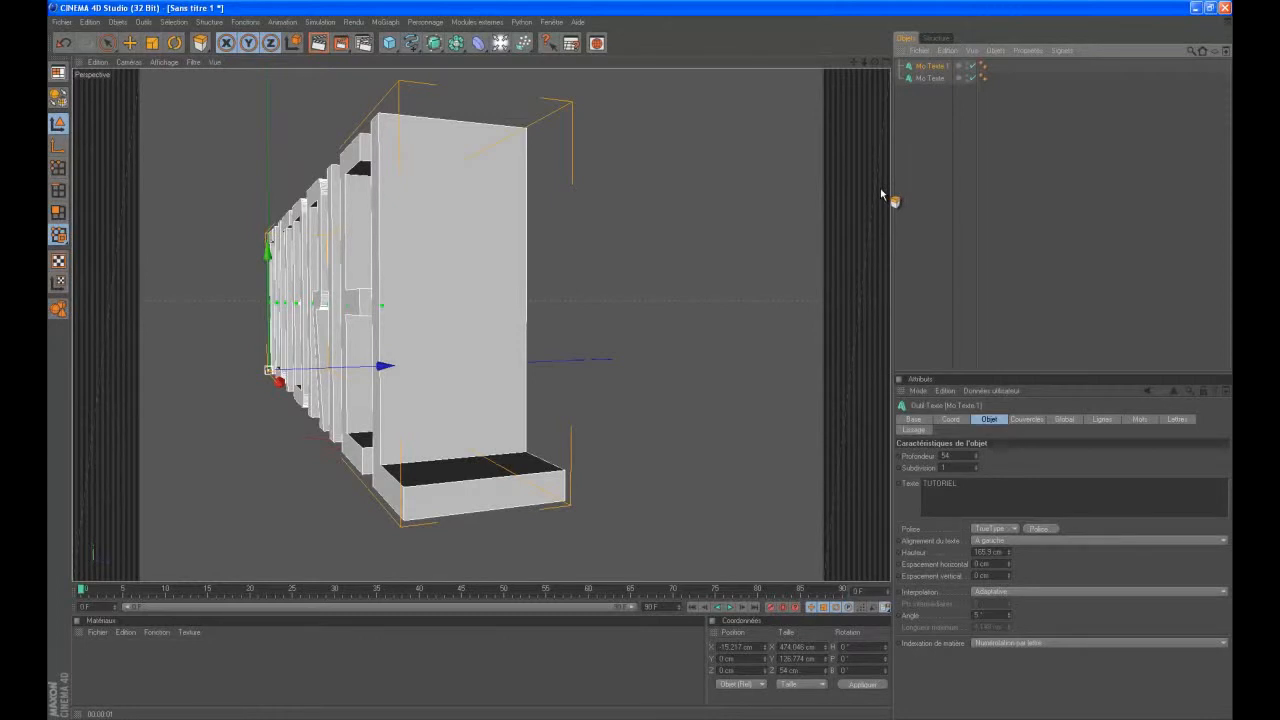
{"action": "left_click", "coordinate": [976, 455]}
{"action": "left_click", "coordinate": [976, 455]}
{"action": "left_click", "coordinate": [976, 455]}
{"action": "left_click", "coordinate": [977, 458]}
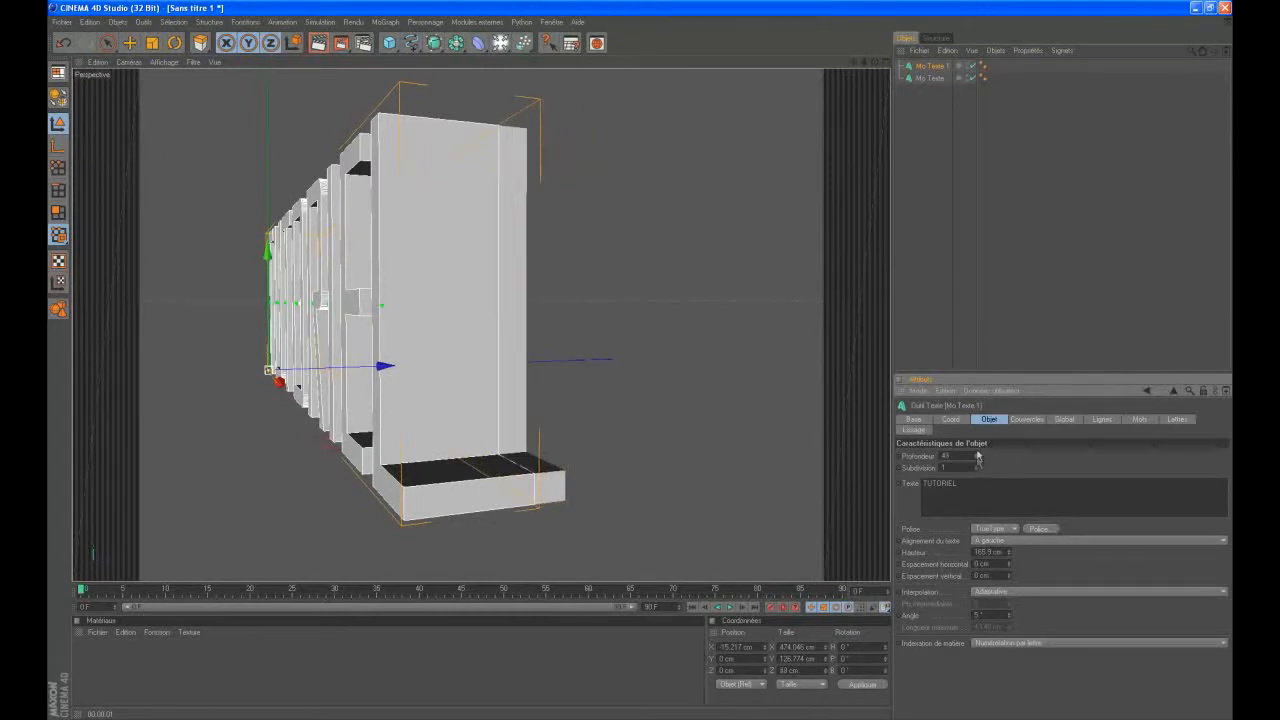
{"action": "left_click", "coordinate": [977, 454]}
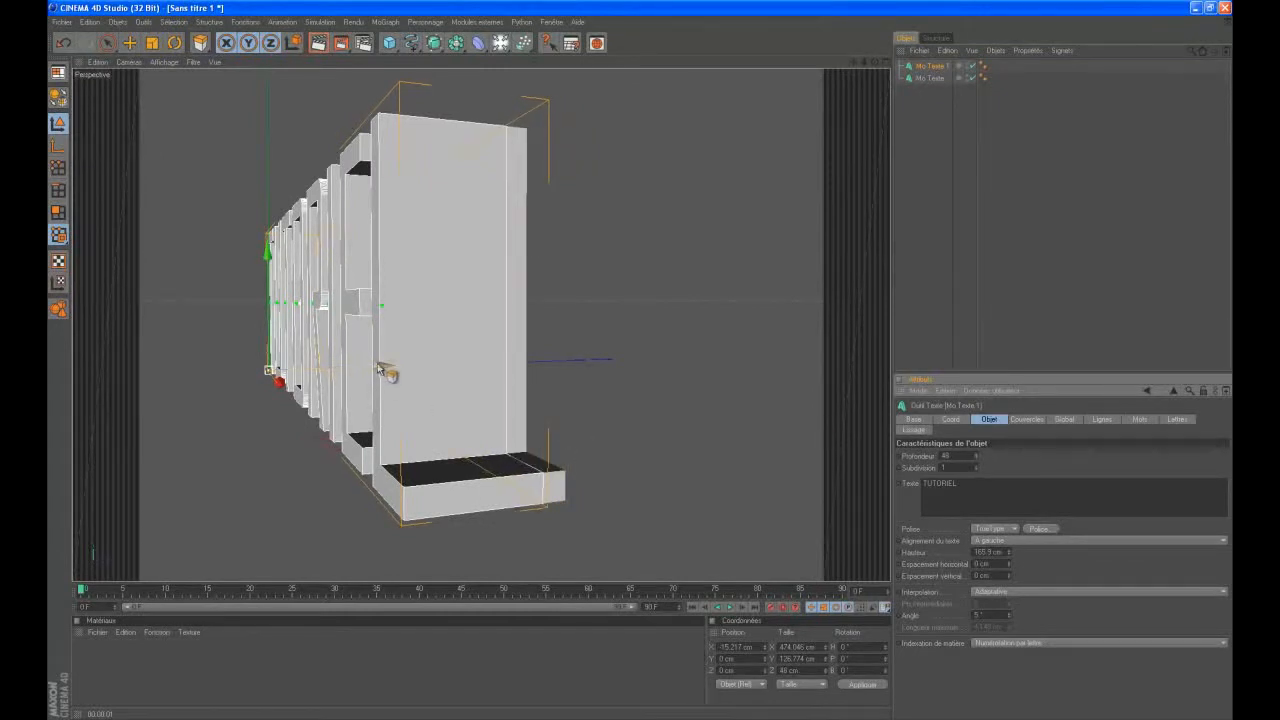
- Set the duplicate's start and end caps to "Couvercle et biseau", each with a radius of 1.148 cm
{"action": "left_click", "coordinate": [1027, 419]}
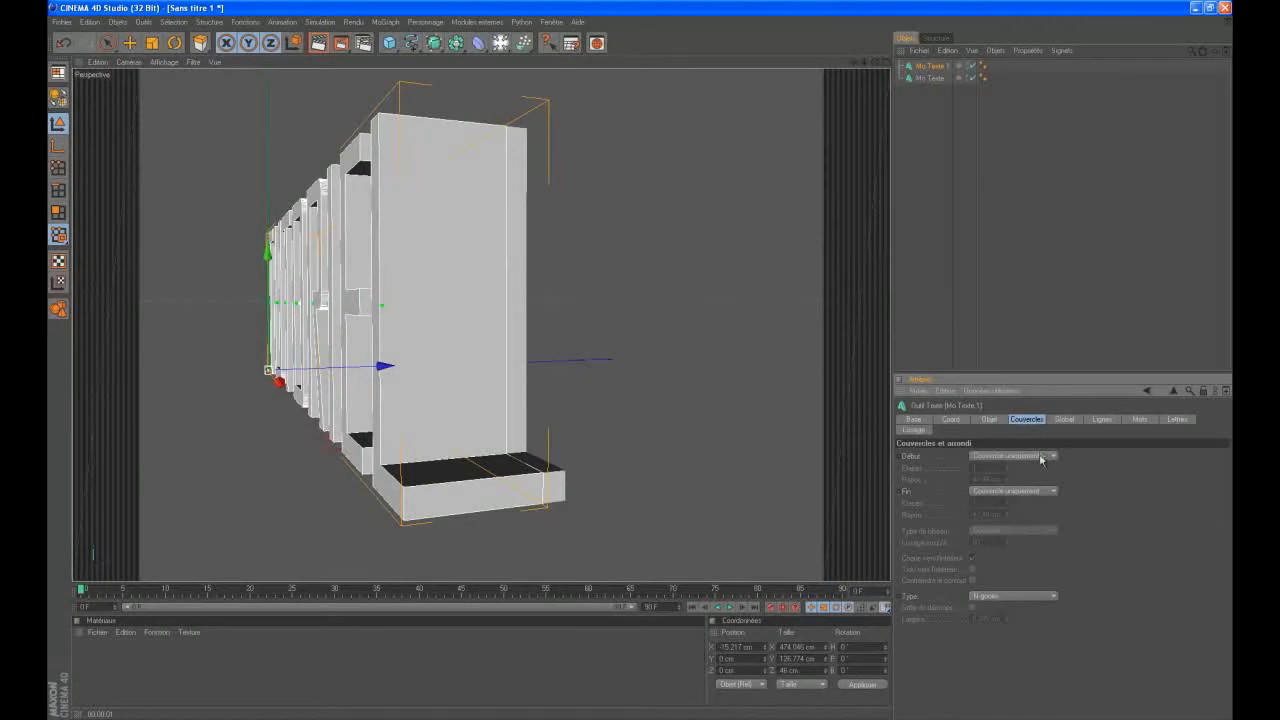
{"action": "left_click", "coordinate": [1040, 456]}
{"action": "left_click", "coordinate": [1023, 506]}
{"action": "left_click", "coordinate": [1045, 493]}
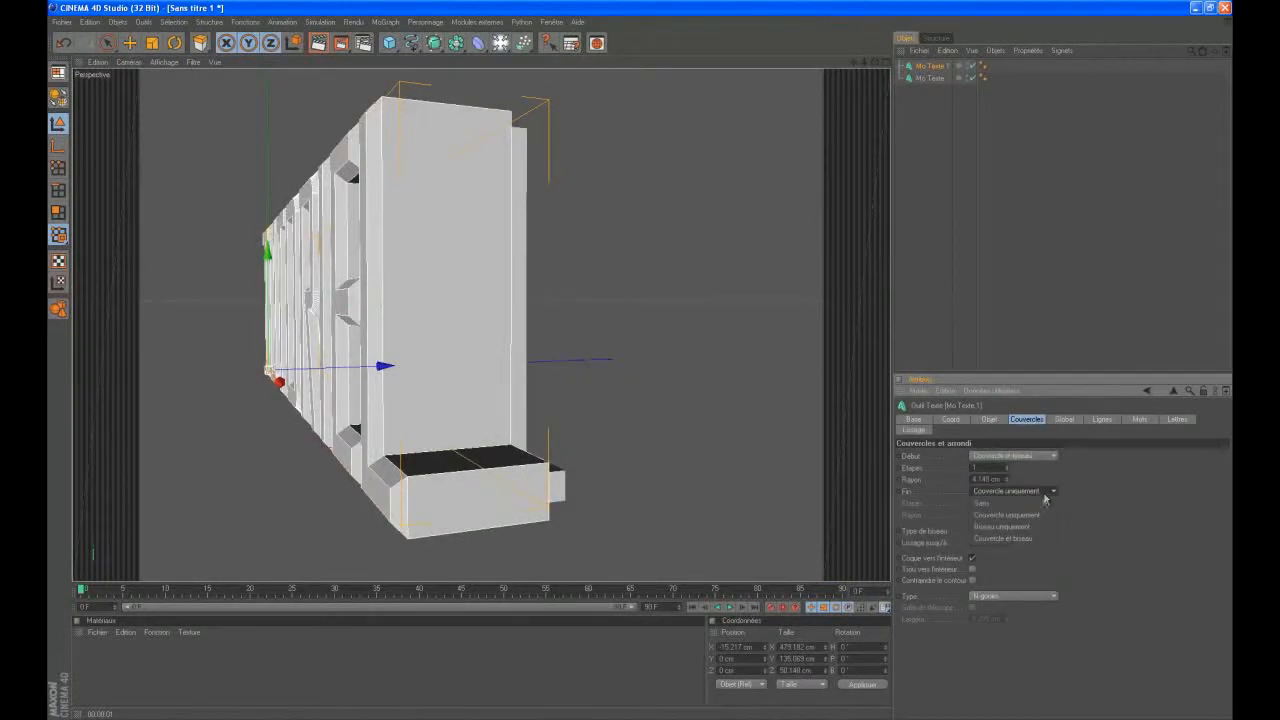
{"action": "left_click", "coordinate": [1030, 539]}
{"action": "left_click_drag", "start_coordinate": [1008, 483], "coordinate": [1009, 486]}
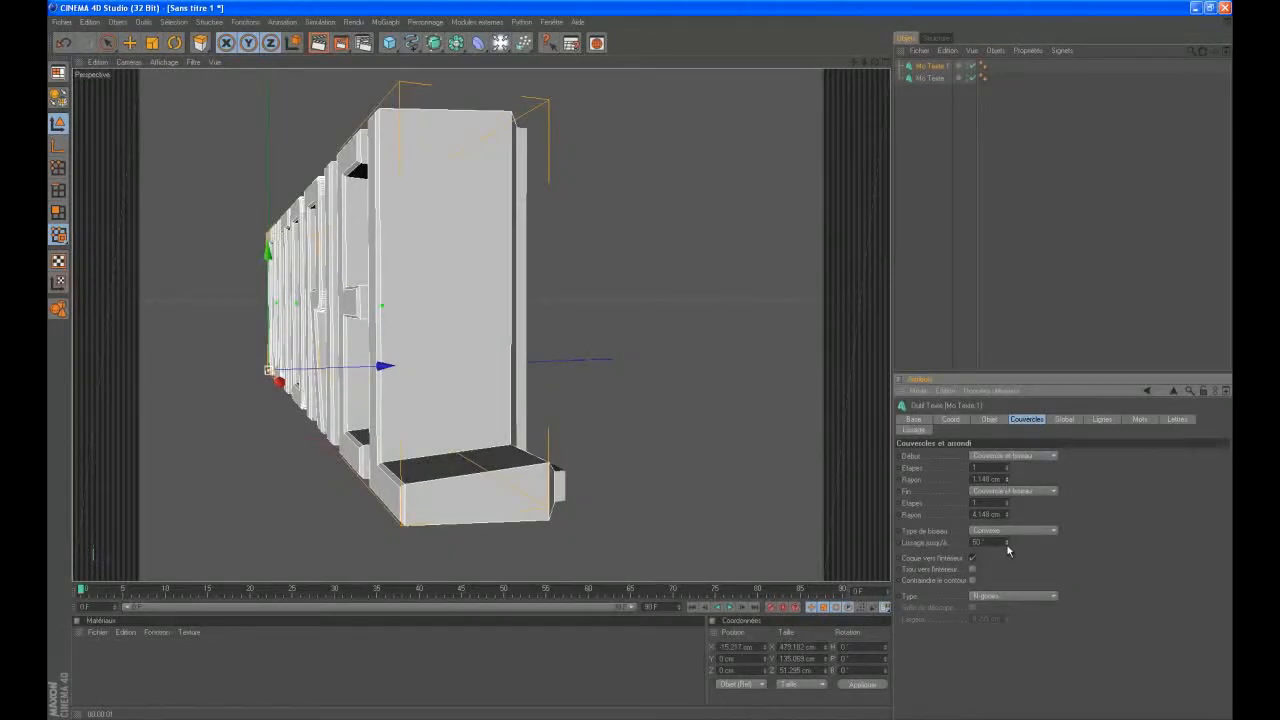
{"action": "left_click_drag", "start_coordinate": [1008, 517], "coordinate": [1010, 519]}
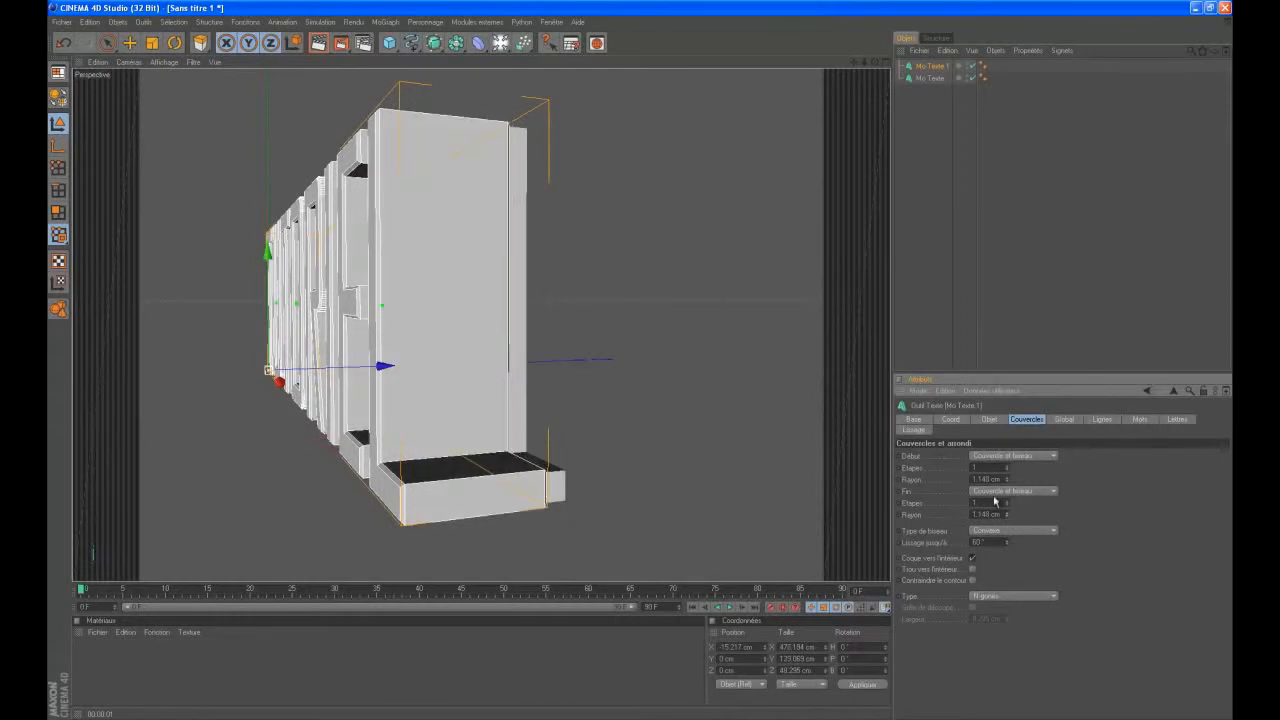
- Set the beveled duplicate's extrusion depth to 50 and move it along Z to about 2 cm, centring it on the original text
{"action": "left_click_drag", "start_coordinate": [382, 367], "coordinate": [642, 366]}
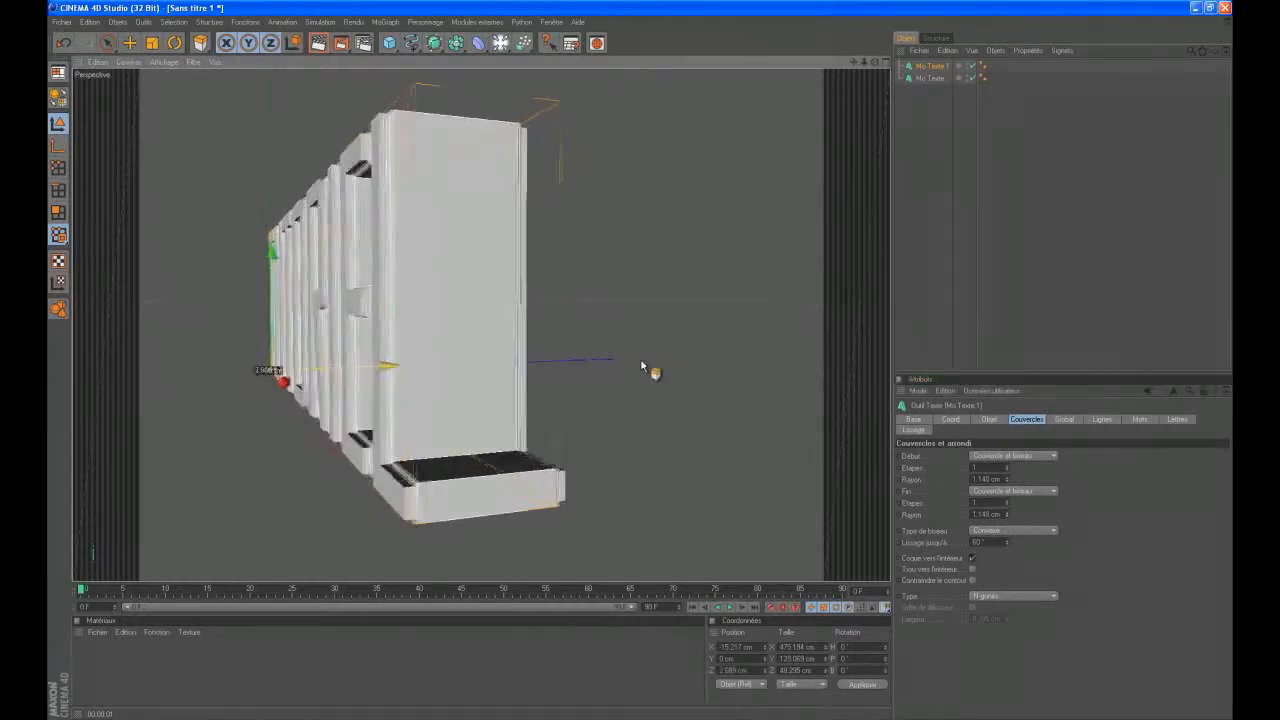
{"action": "left_click_drag", "start_coordinate": [875, 63], "coordinate": [637, 361]}
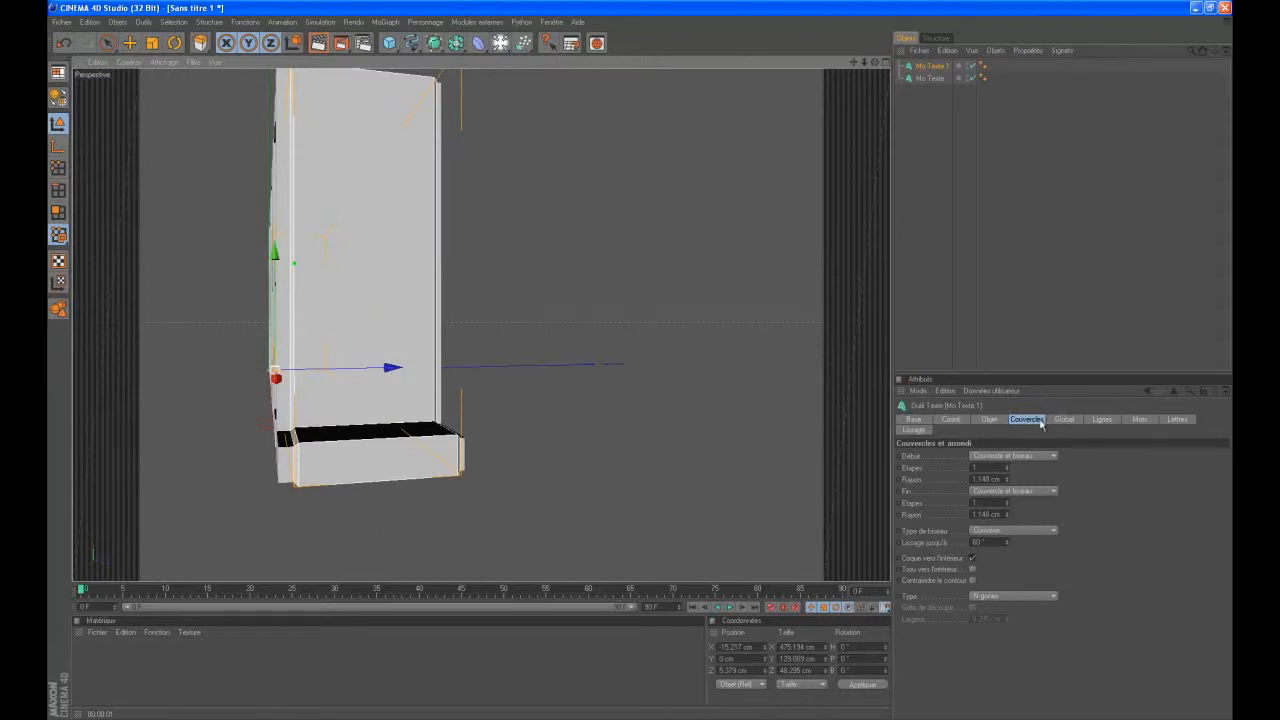
{"action": "left_click", "coordinate": [995, 420]}
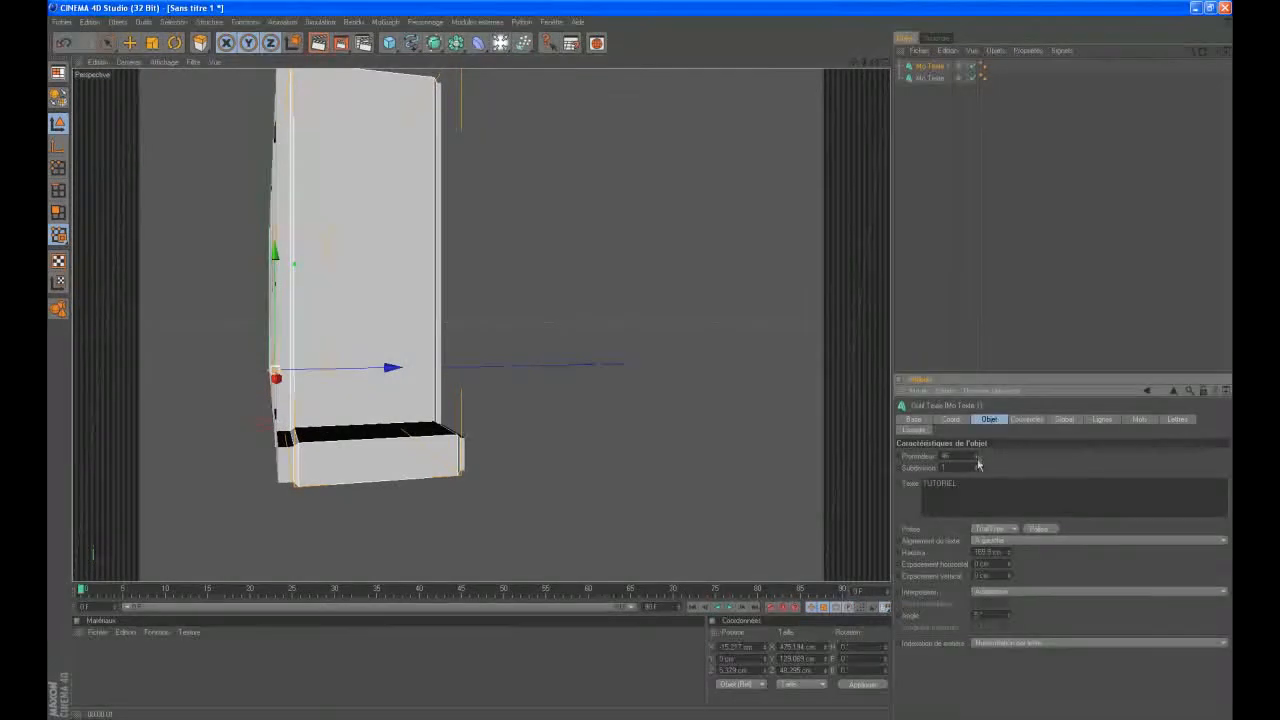
{"action": "left_click", "coordinate": [977, 456]}
{"action": "left_click_drag", "start_coordinate": [395, 368], "coordinate": [640, 362]}
{"action": "left_click", "coordinate": [977, 455]}
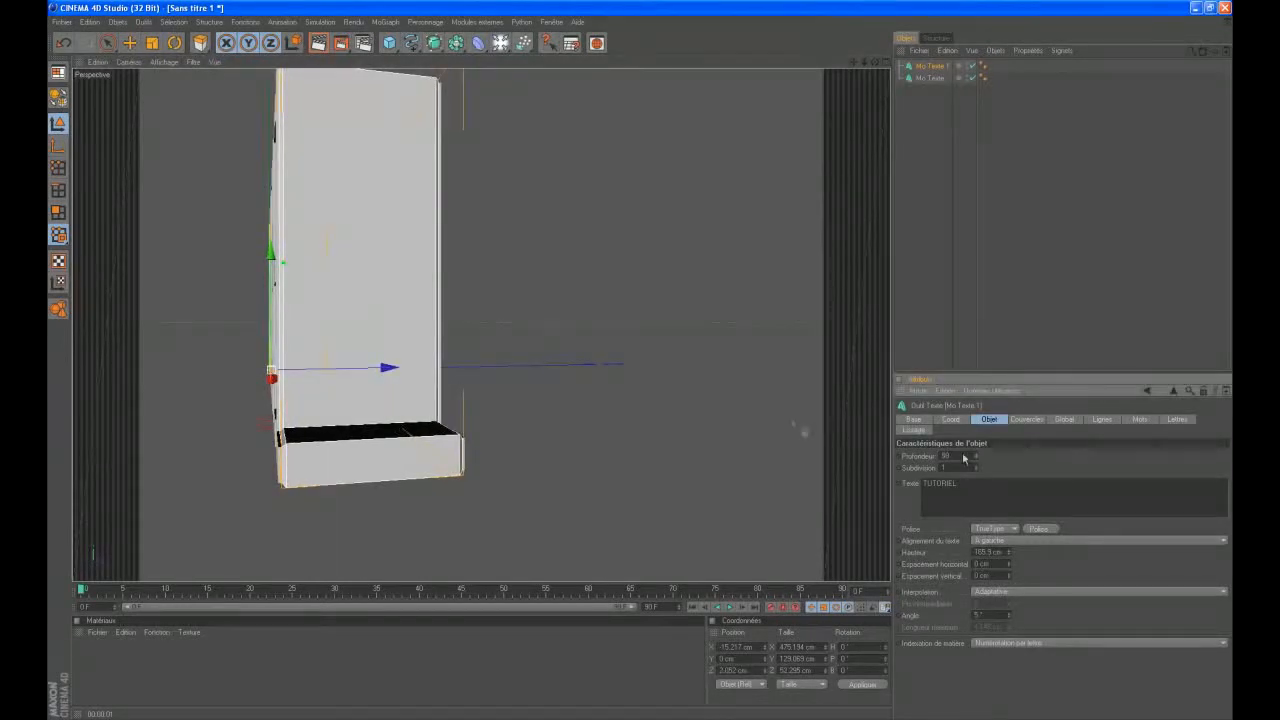
{"action": "left_click_drag", "start_coordinate": [875, 61], "coordinate": [876, 103]}
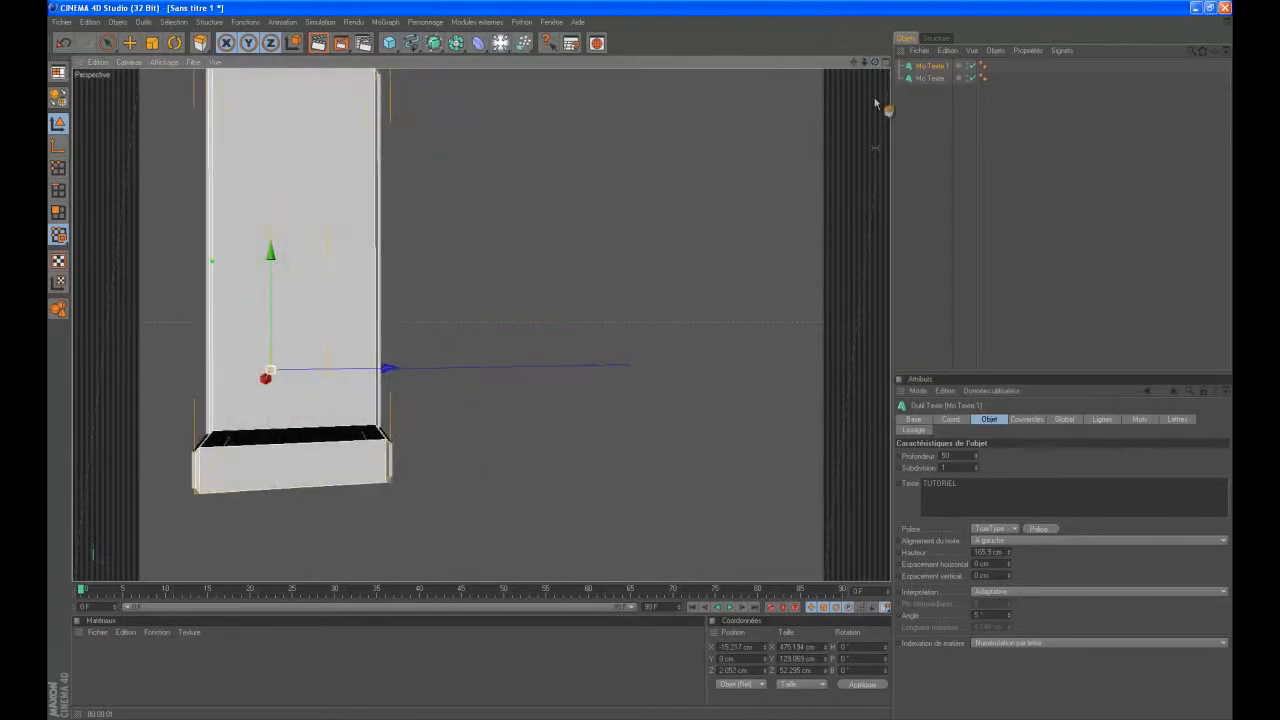
{"action": "left_click", "coordinate": [977, 455]}
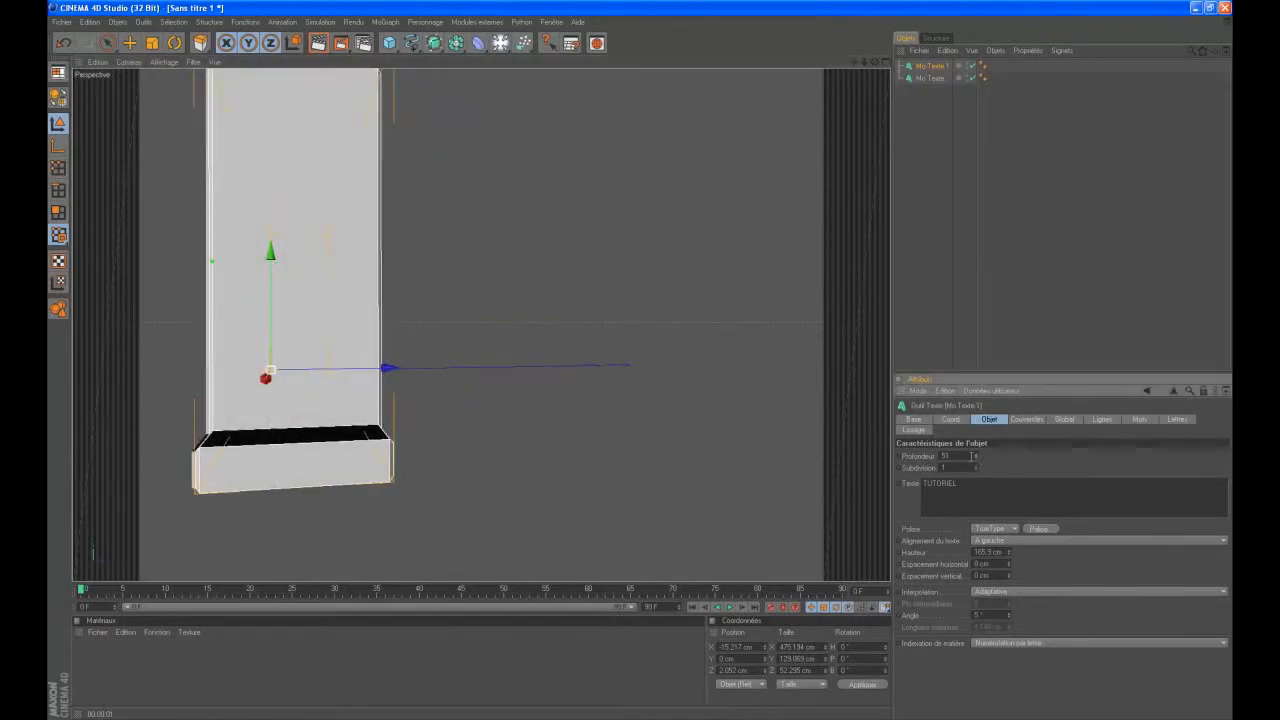
{"action": "left_click", "coordinate": [977, 457]}
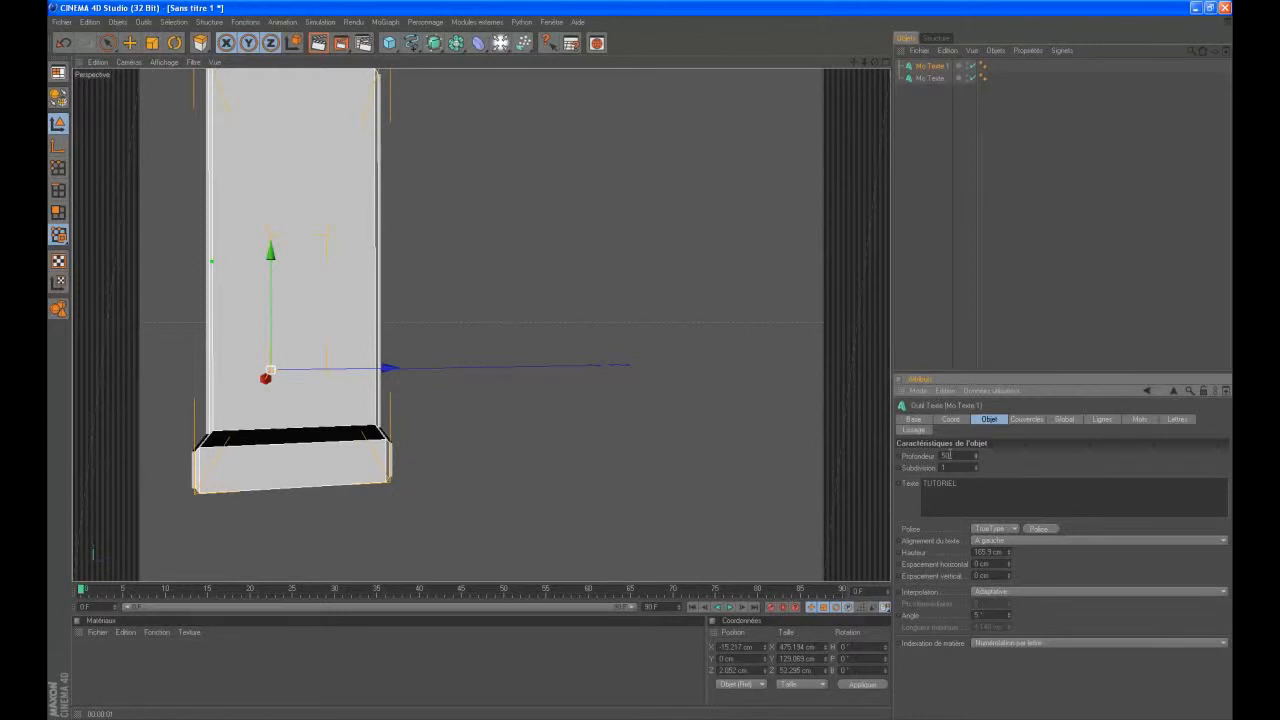
{"action": "left_click_drag", "start_coordinate": [876, 63], "coordinate": [649, 366]}
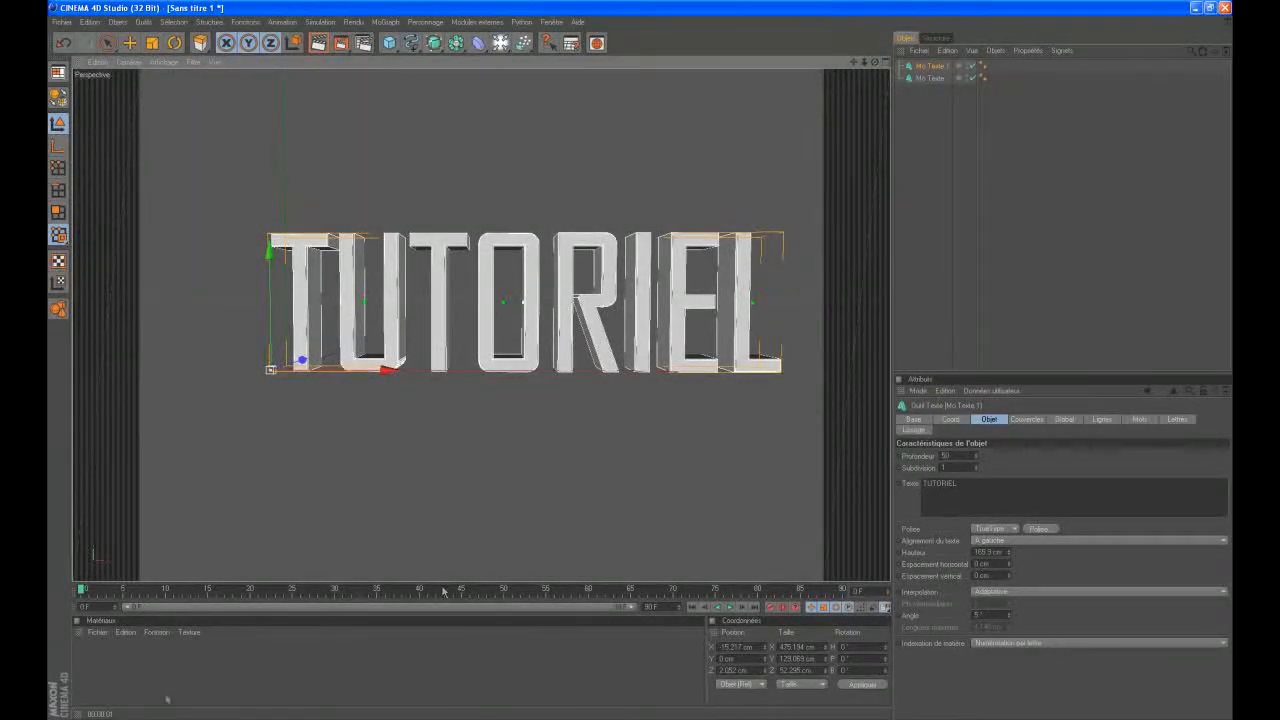
- Create a new material and set its color to red with RGB 216, 25, 25
{"action": "double_click", "coordinate": [100, 680]}
{"action": "double_click", "coordinate": [90, 660]}
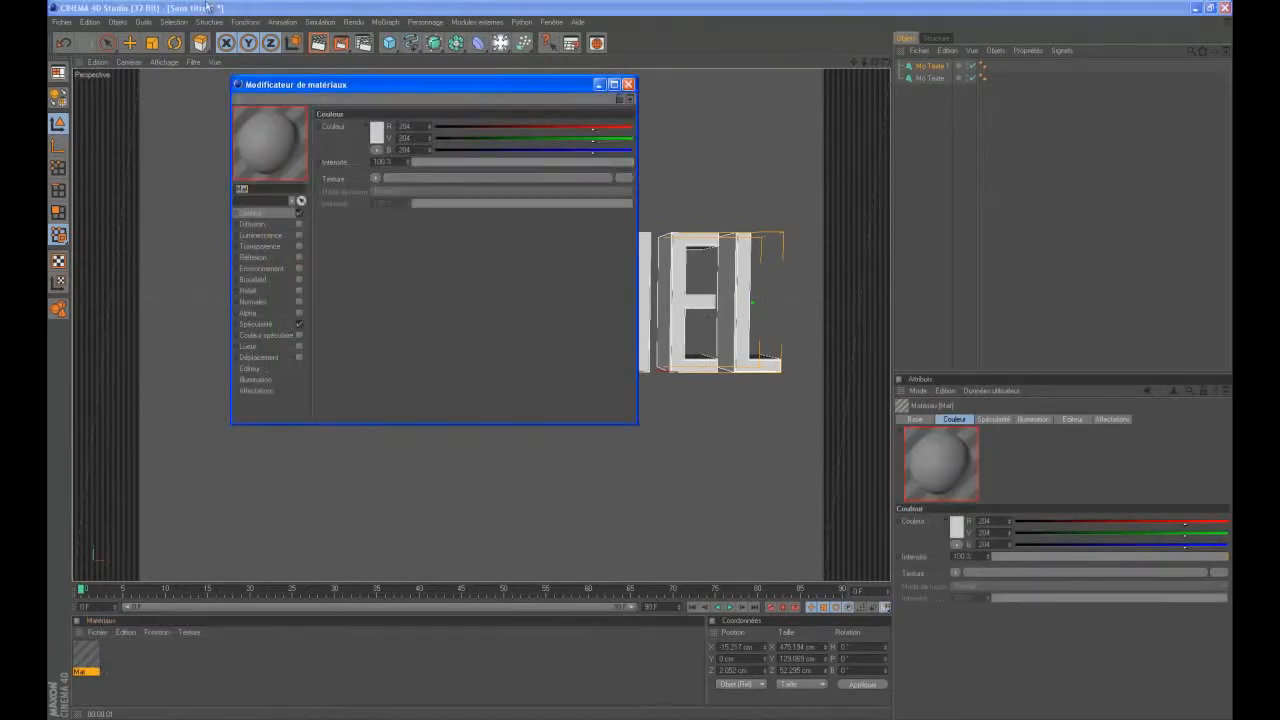
{"action": "left_click", "coordinate": [376, 137]}
{"action": "mouse_move", "coordinate": [371, 88]}
{"action": "left_mouse_down"}
{"action": "mouse_move", "coordinate": [441, 89]}
{"action": "mouse_move", "coordinate": [373, 104]}
{"action": "left_mouse_up"}
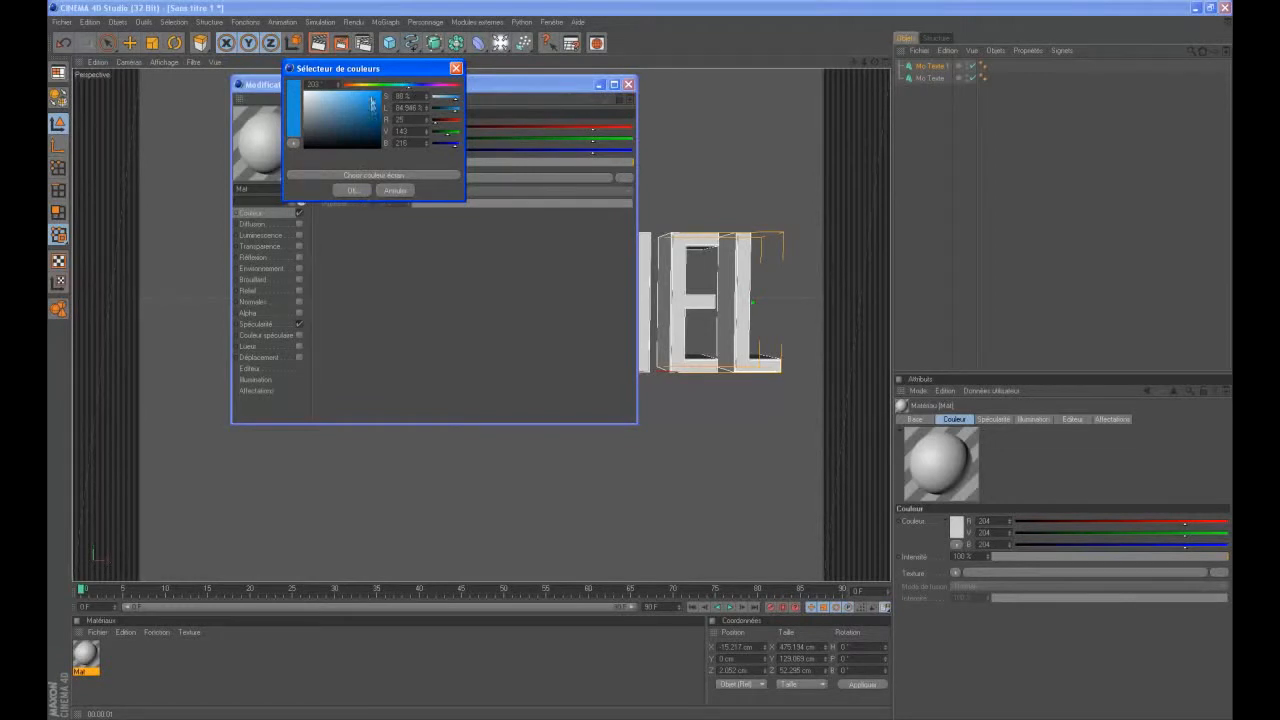
{"action": "left_click_drag", "start_coordinate": [346, 88], "coordinate": [328, 88]}
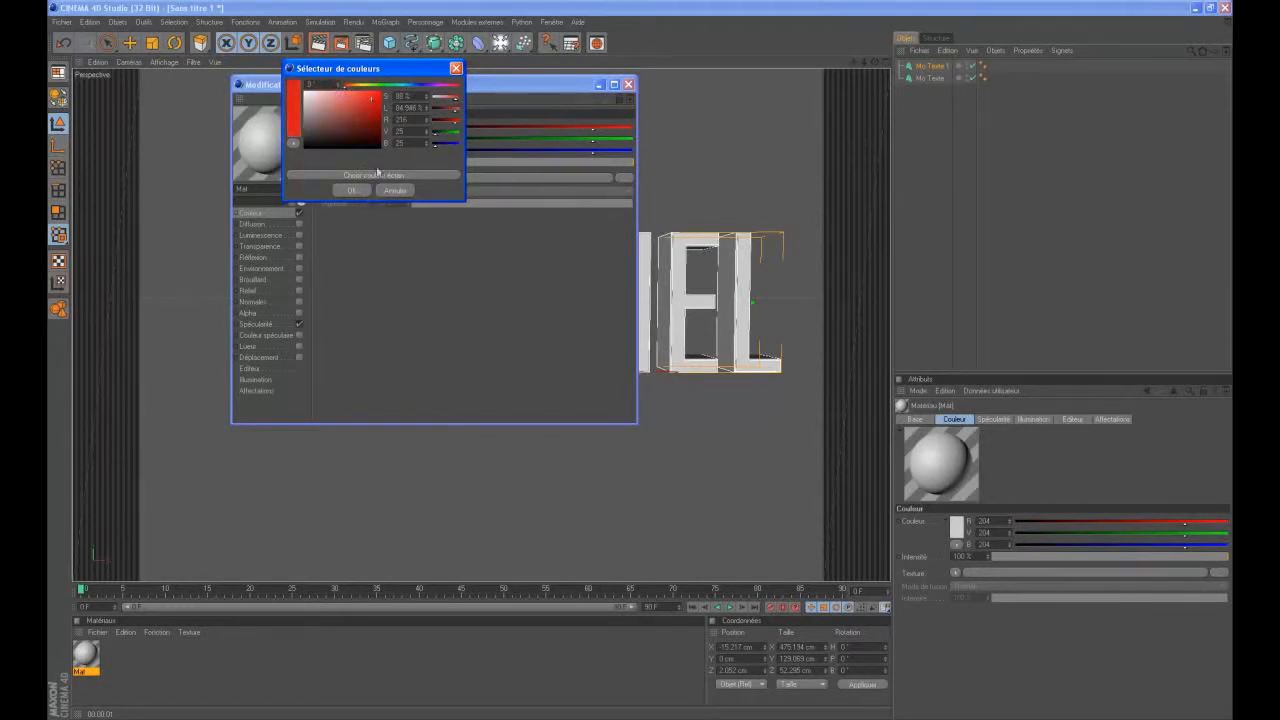
{"action": "left_click", "coordinate": [351, 190]}
- Enable the material's reflection with a red color of RGB 227, 0, 0 and an intensity of about 73%
{"action": "left_click", "coordinate": [299, 257]}
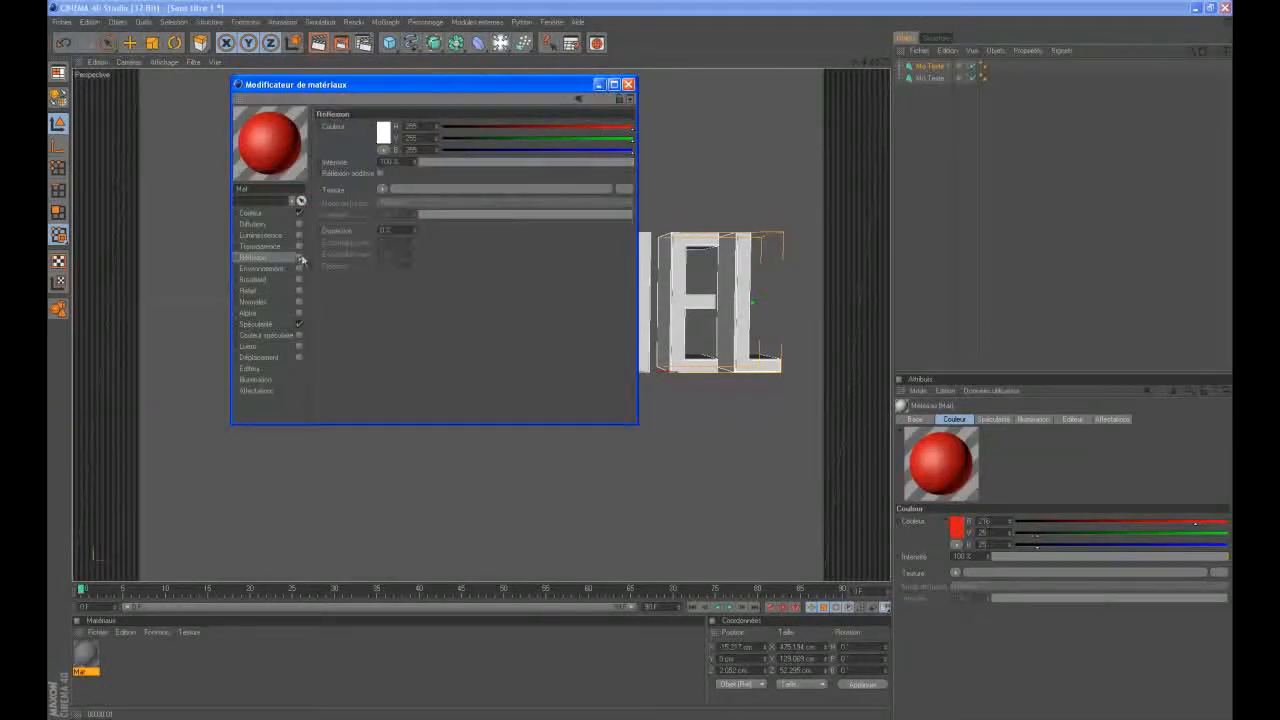
{"action": "left_click", "coordinate": [383, 132]}
{"action": "left_click_drag", "start_coordinate": [380, 110], "coordinate": [393, 103]}
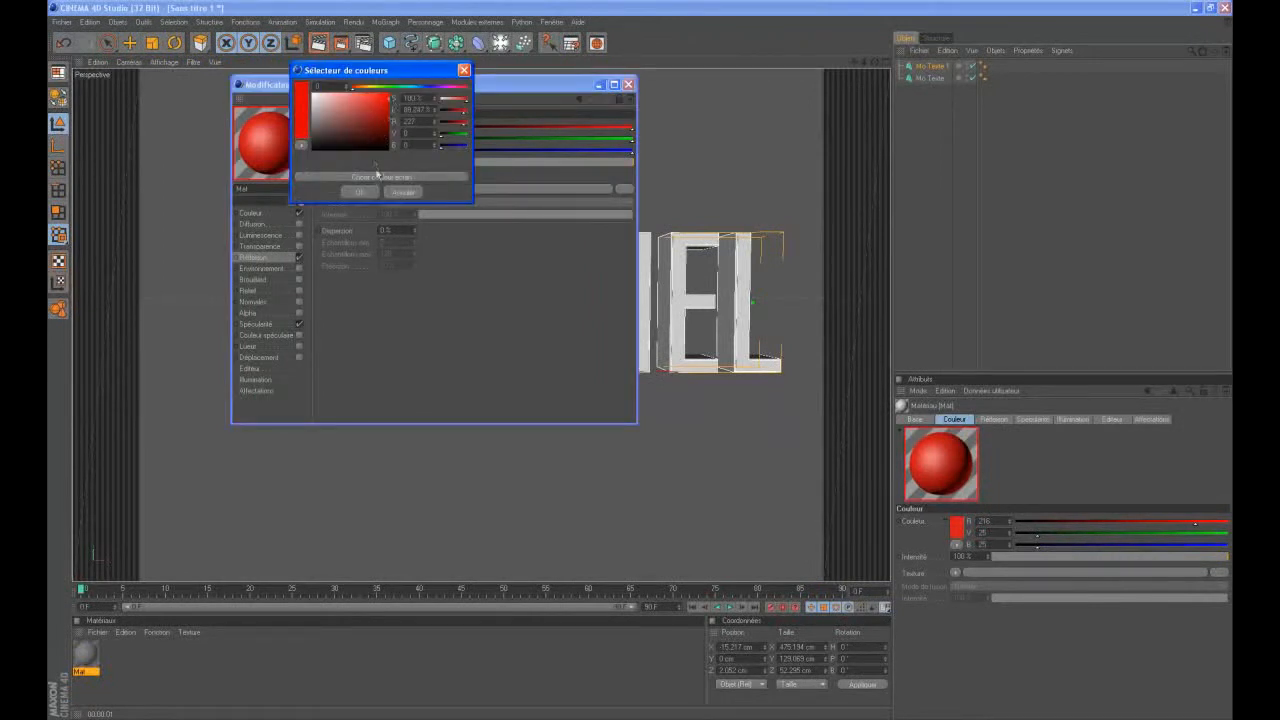
{"action": "left_click", "coordinate": [360, 192]}
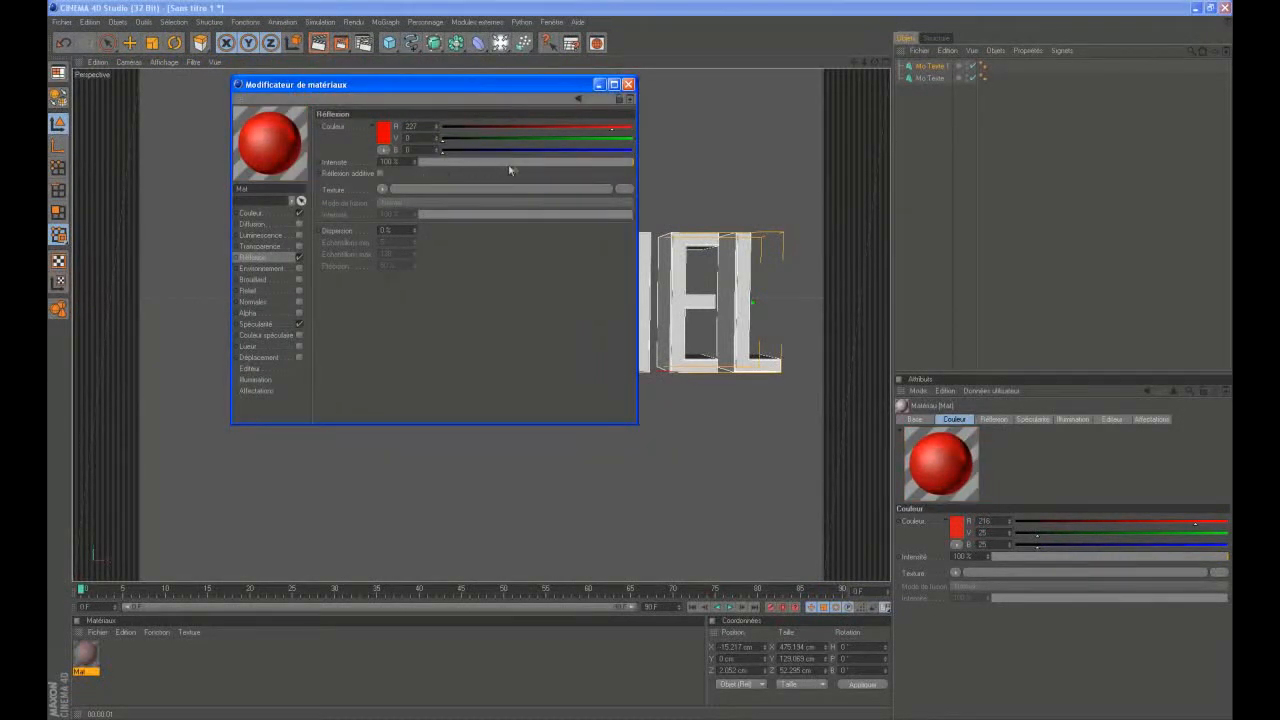
{"action": "left_click", "coordinate": [575, 161]}
- Add a Fresnel texture to the material's reflection with a mix intensity of about 40%
{"action": "left_click", "coordinate": [383, 189]}
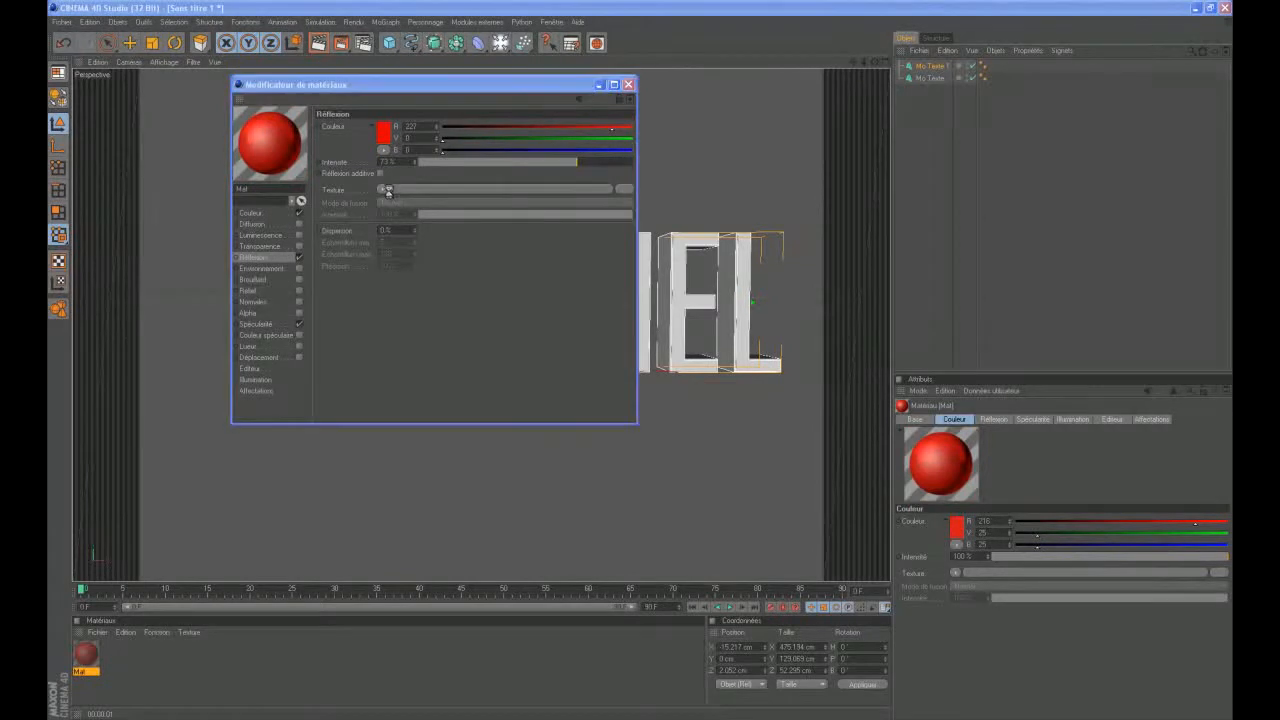
{"action": "left_click", "coordinate": [385, 26]}
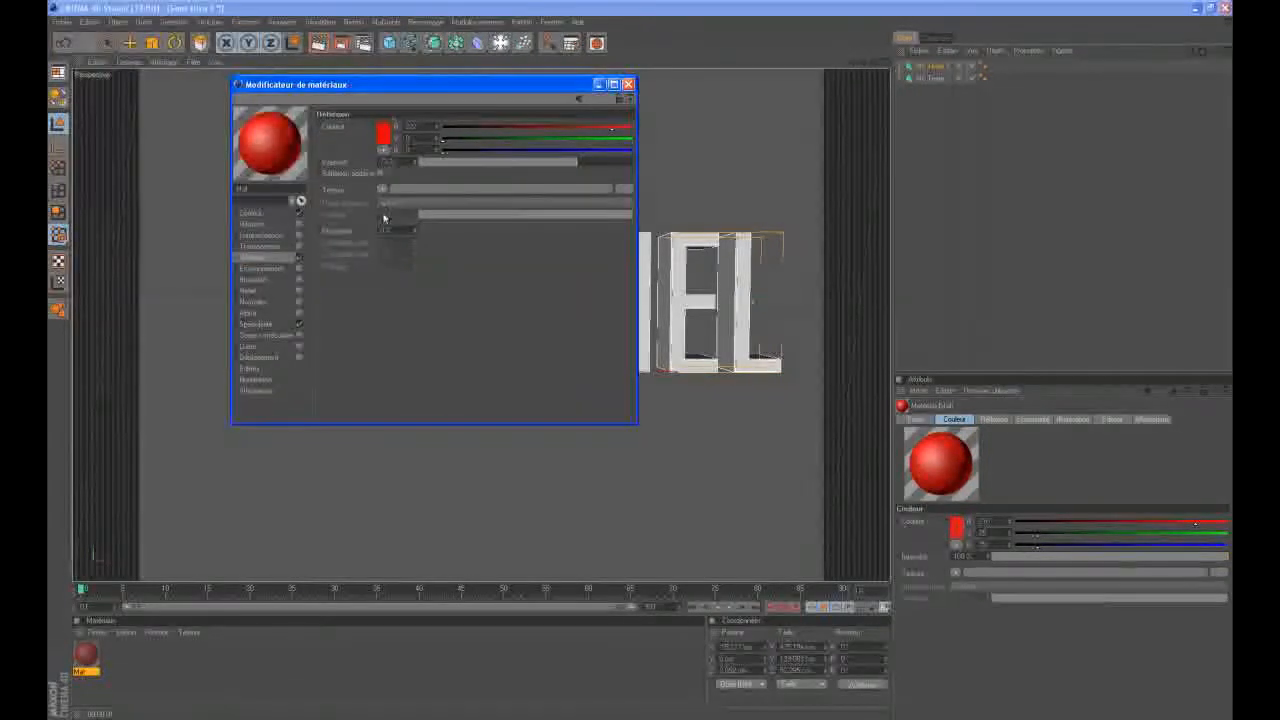
{"action": "left_click", "coordinate": [382, 189]}
{"action": "left_click", "coordinate": [423, 320]}
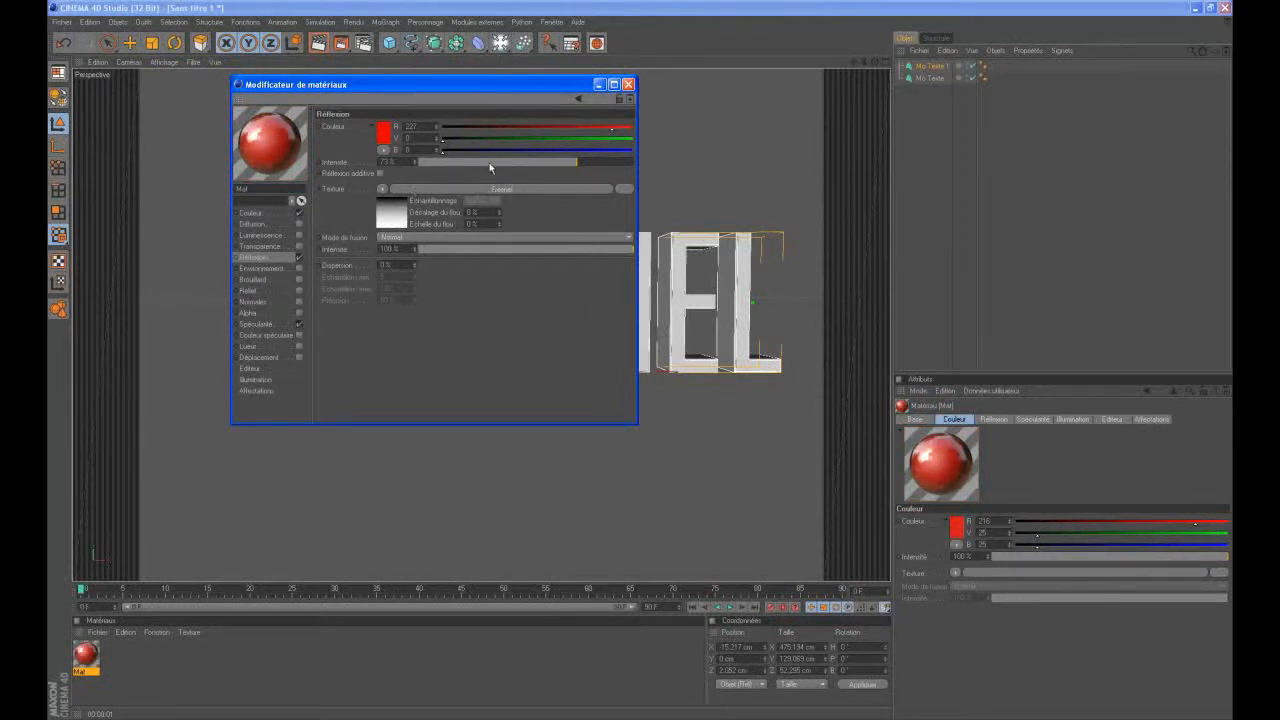
{"action": "left_click", "coordinate": [491, 249]}
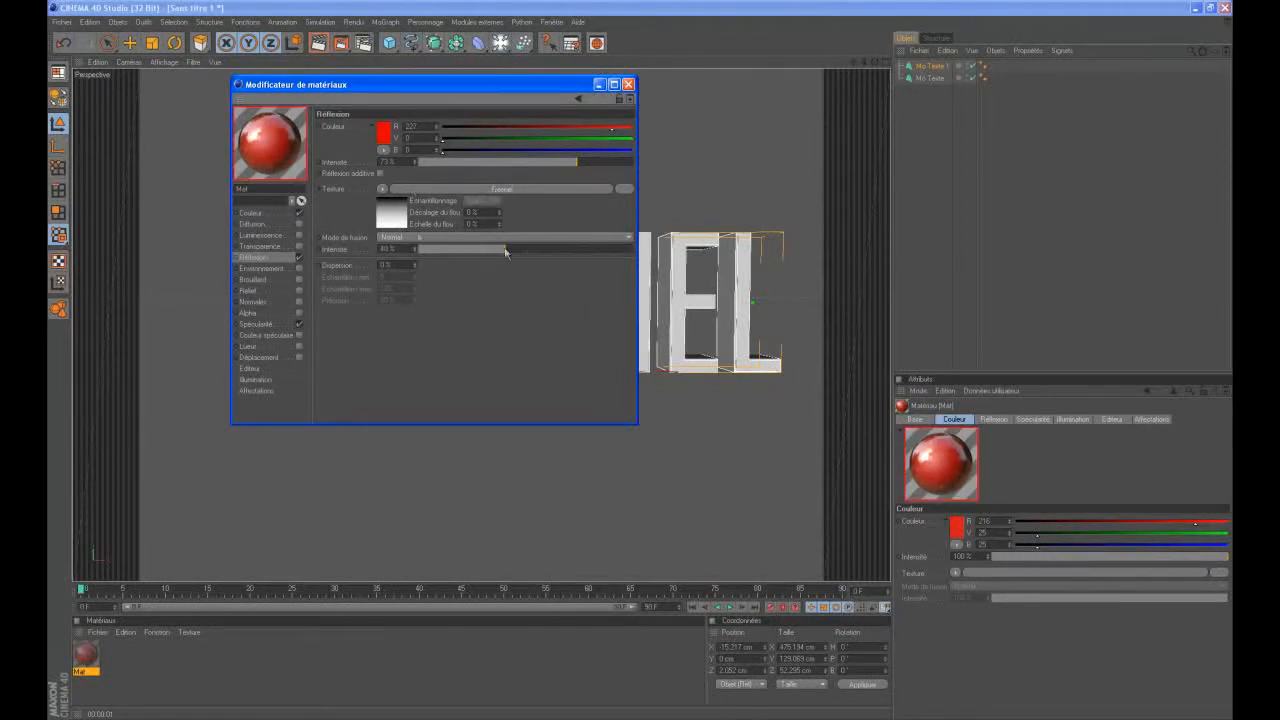
- Load the red perforated image from the Textures folder as the material's color texture, accepting a copy in the document folder
{"action": "left_click", "coordinate": [255, 213]}
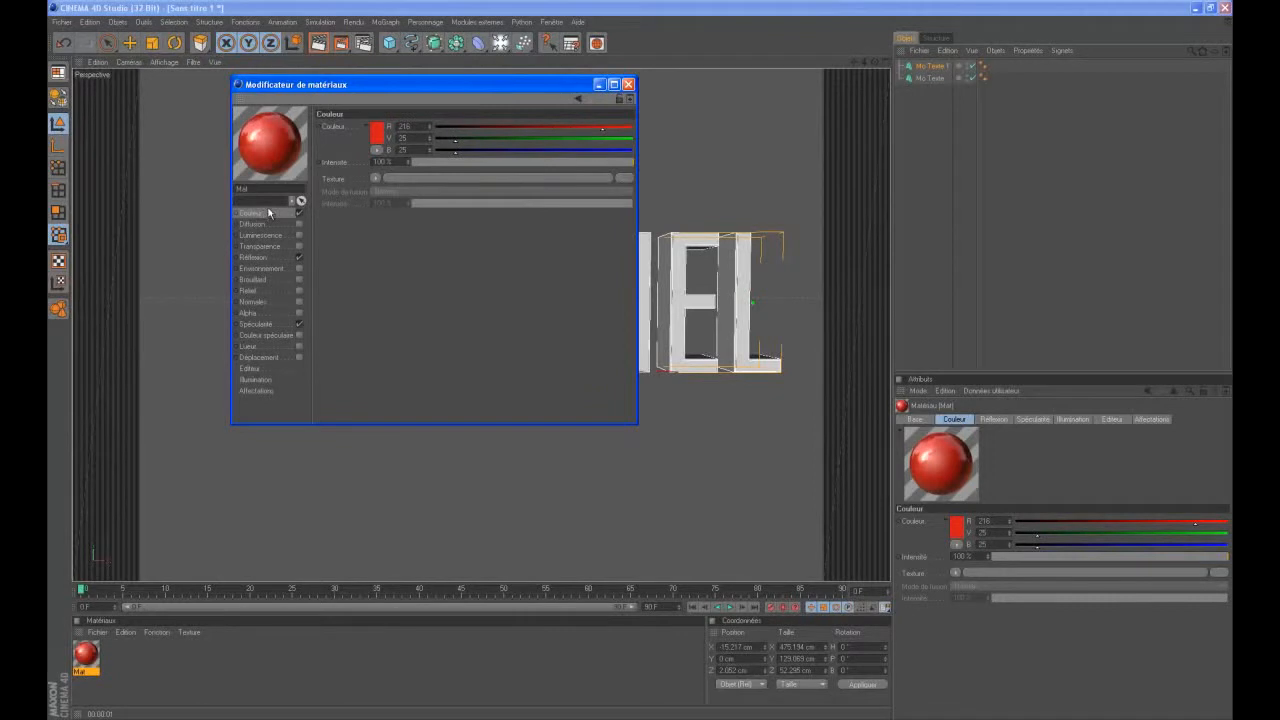
{"action": "left_click", "coordinate": [476, 179]}
{"action": "left_click", "coordinate": [329, 45]}
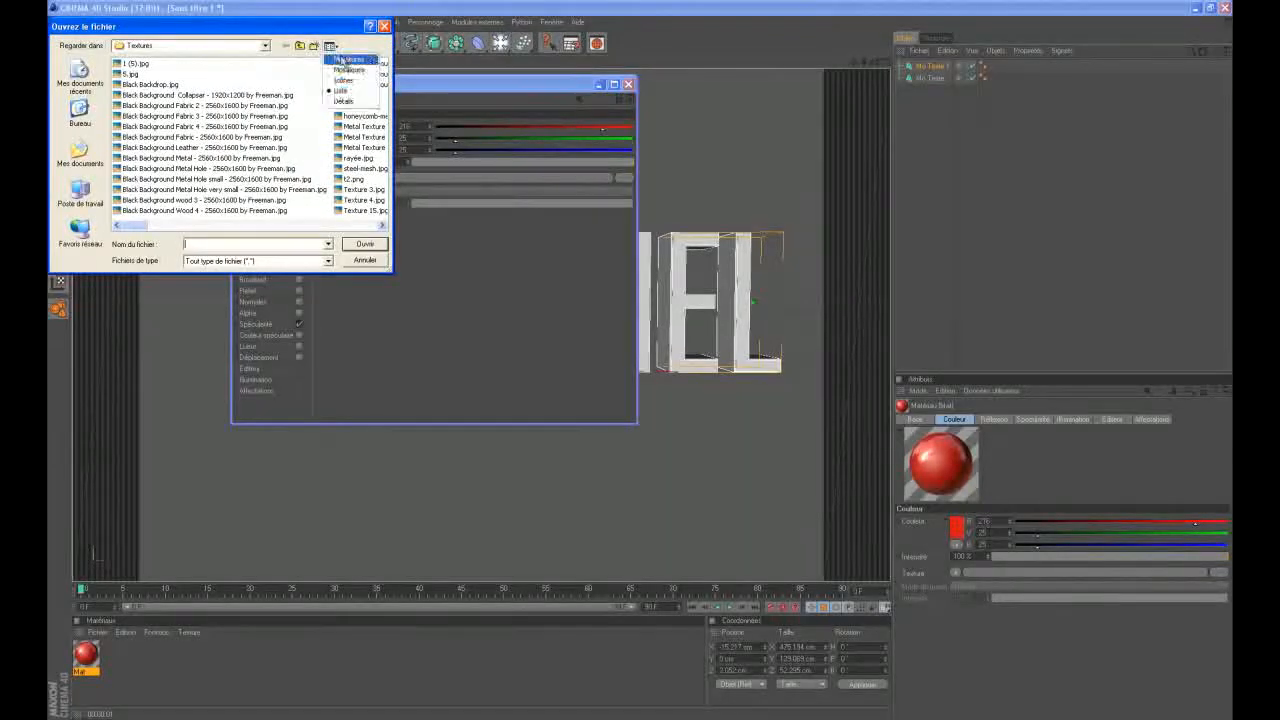
{"action": "left_click", "coordinate": [350, 62]}
{"action": "scroll", "coordinate": [383, 78], "scroll_direction": "down", "scroll_amount": 2}
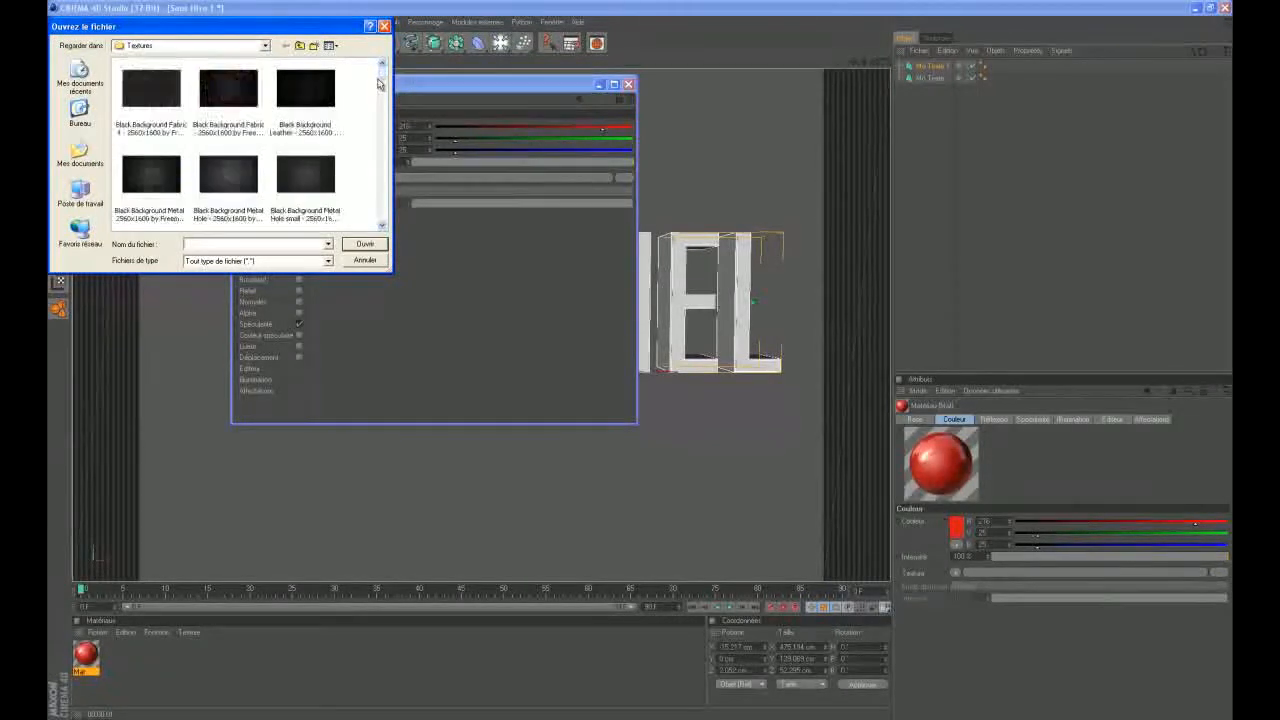
{"action": "left_click_drag", "start_coordinate": [382, 88], "coordinate": [380, 105]}
{"action": "double_click", "coordinate": [160, 206]}
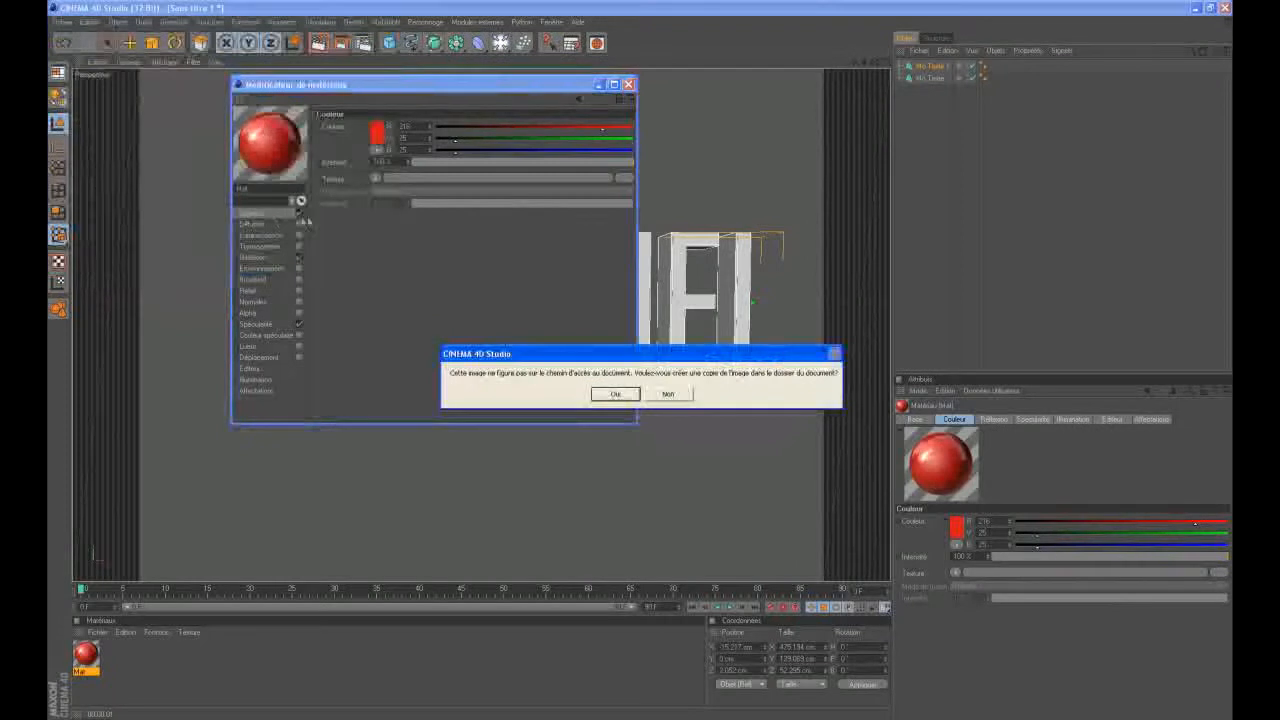
{"action": "left_click", "coordinate": [593, 395]}
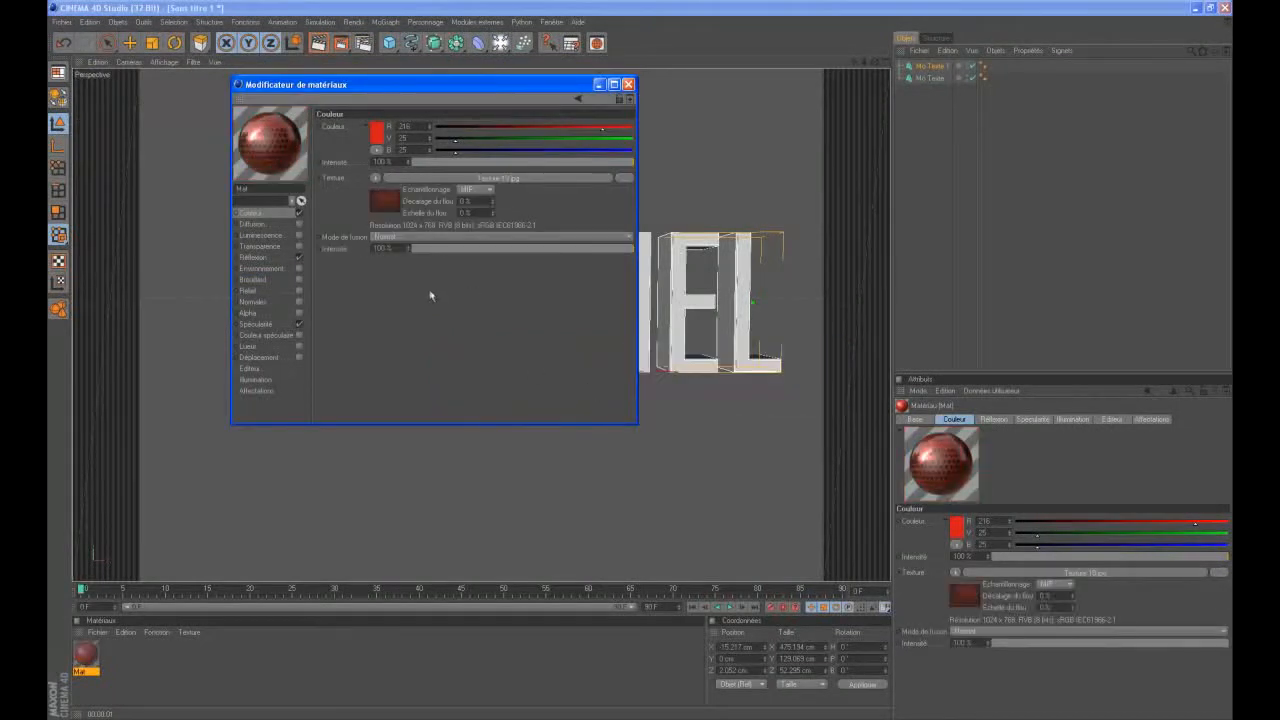
{"action": "left_click", "coordinate": [628, 84]}
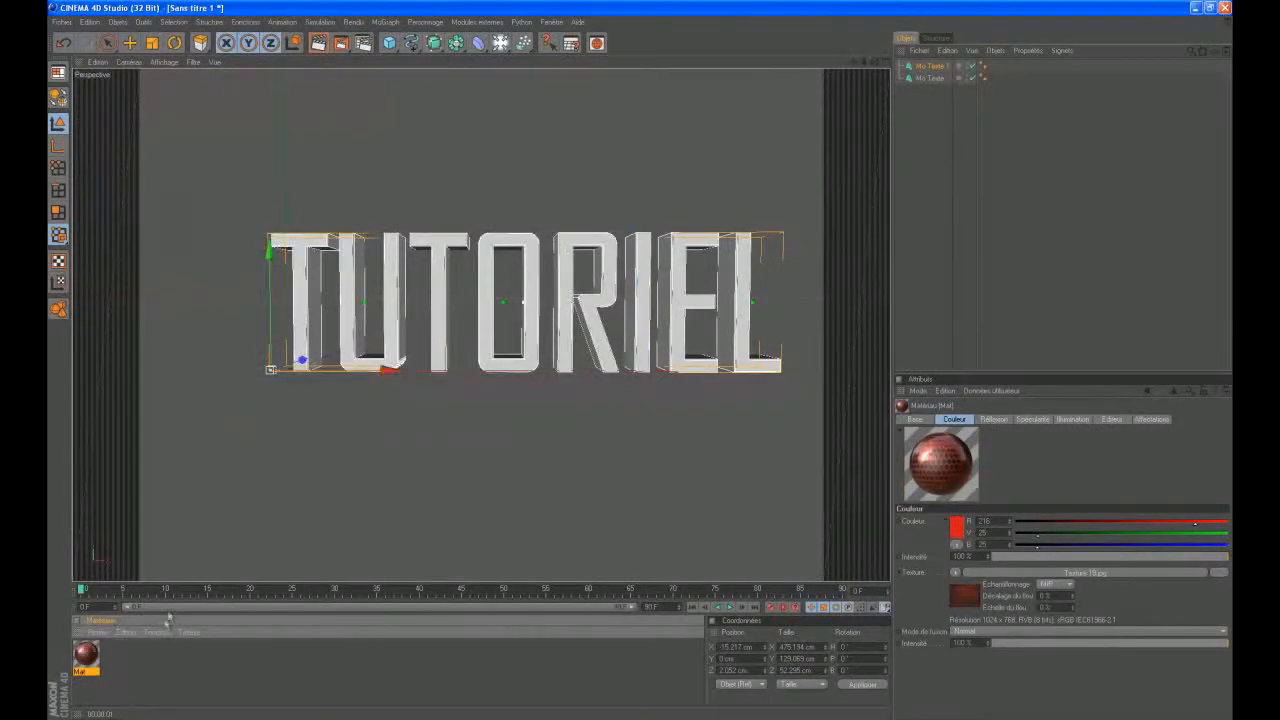
- Apply the textured red material to the original text object and render the view
{"action": "left_click_drag", "start_coordinate": [306, 332], "coordinate": [307, 330]}
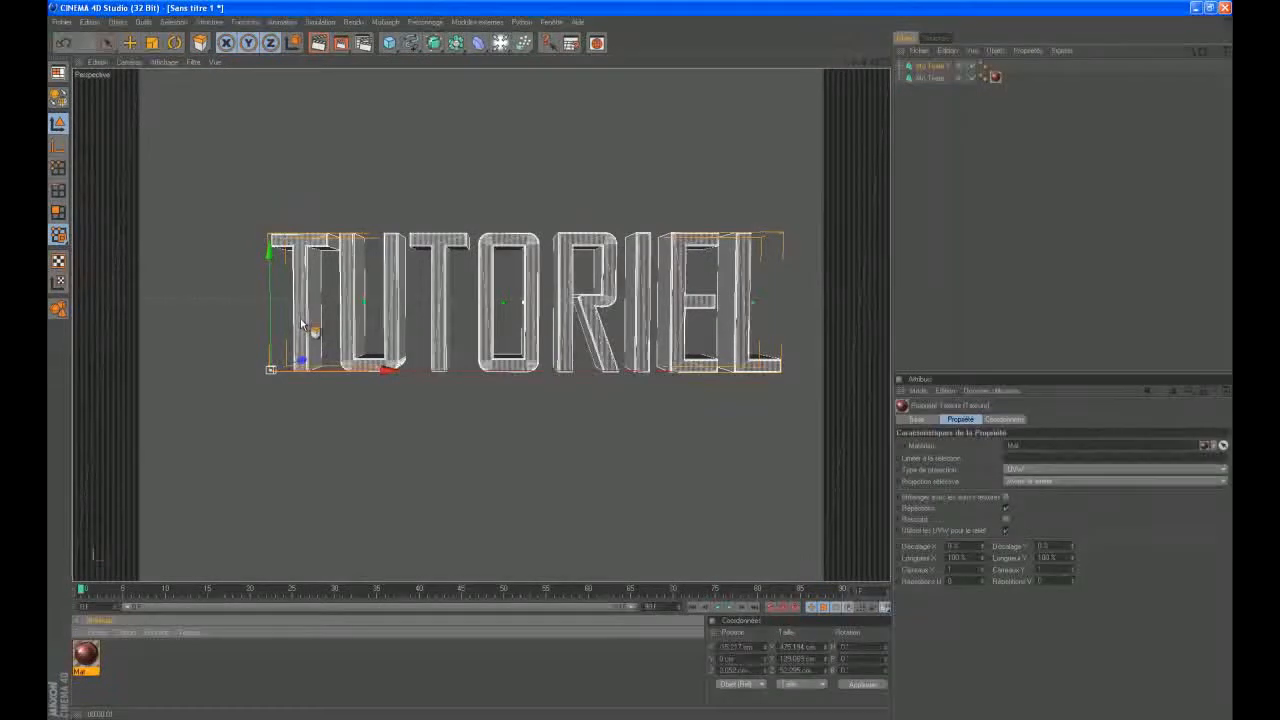
{"action": "left_click", "coordinate": [318, 42]}
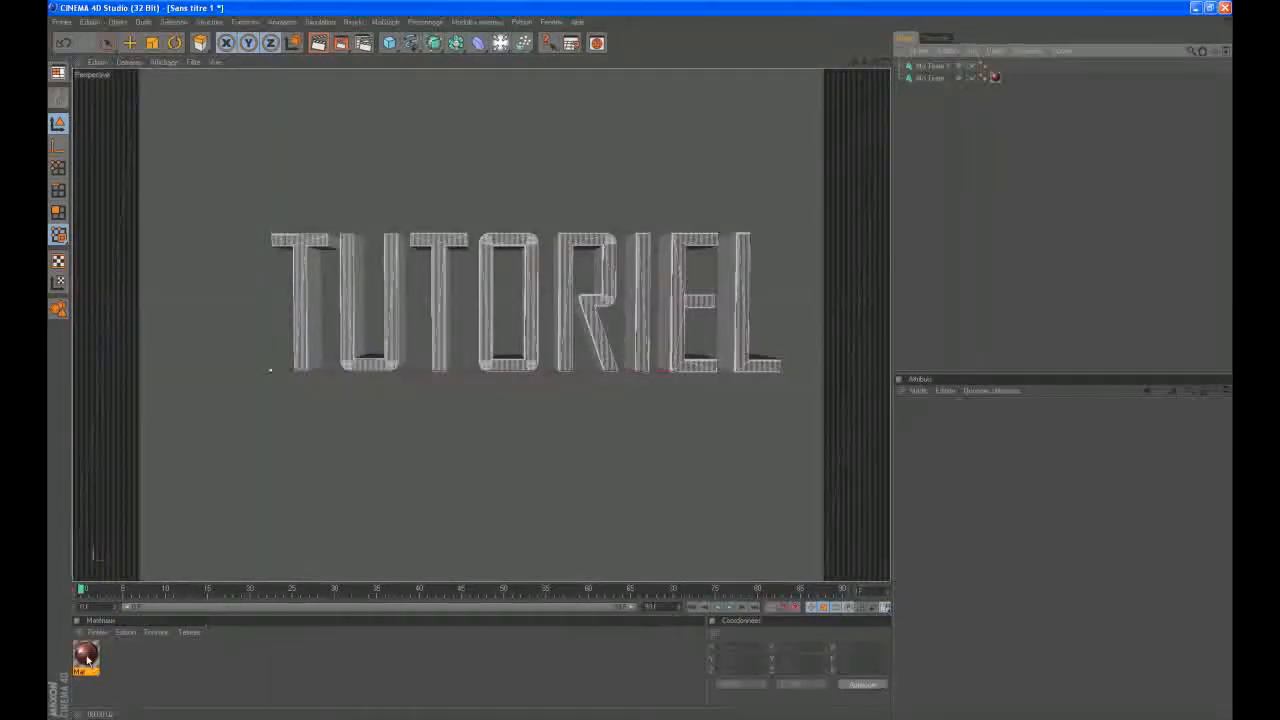
- Clear the image texture from the material's color channel, keeping the plain red color
{"action": "double_click", "coordinate": [86, 655]}
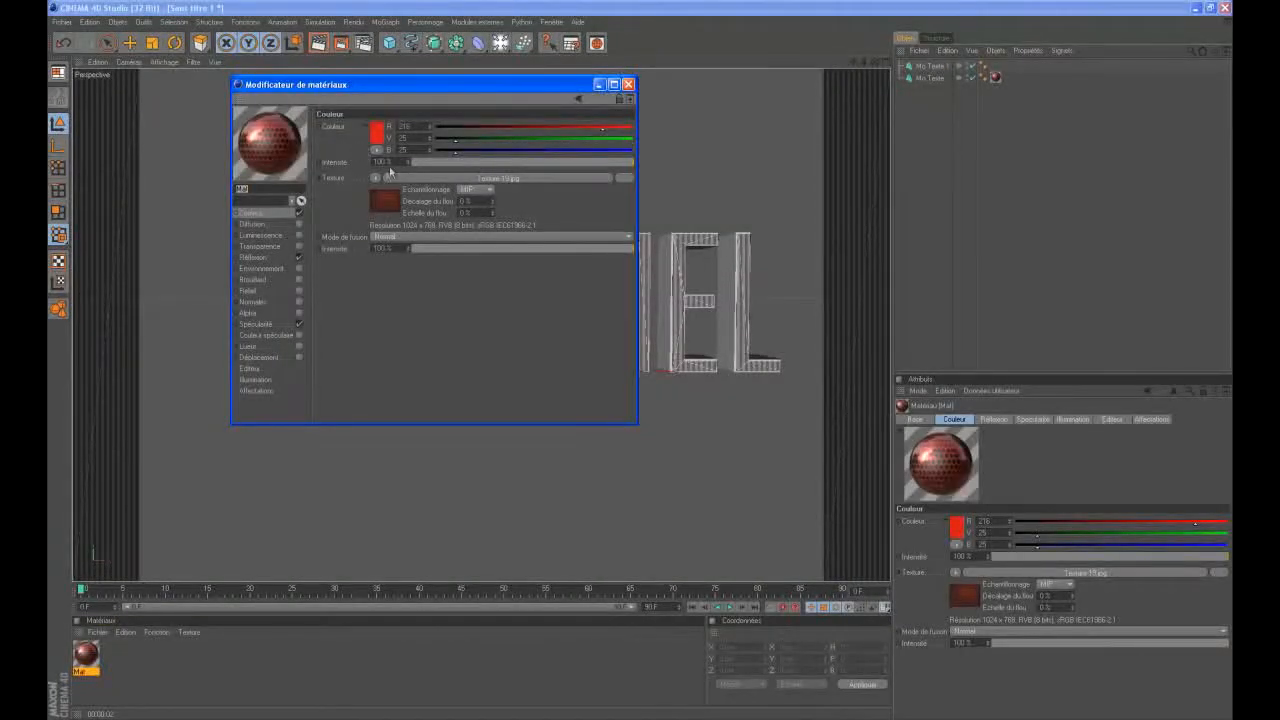
{"action": "left_click", "coordinate": [377, 178]}
{"action": "left_click", "coordinate": [382, 190]}
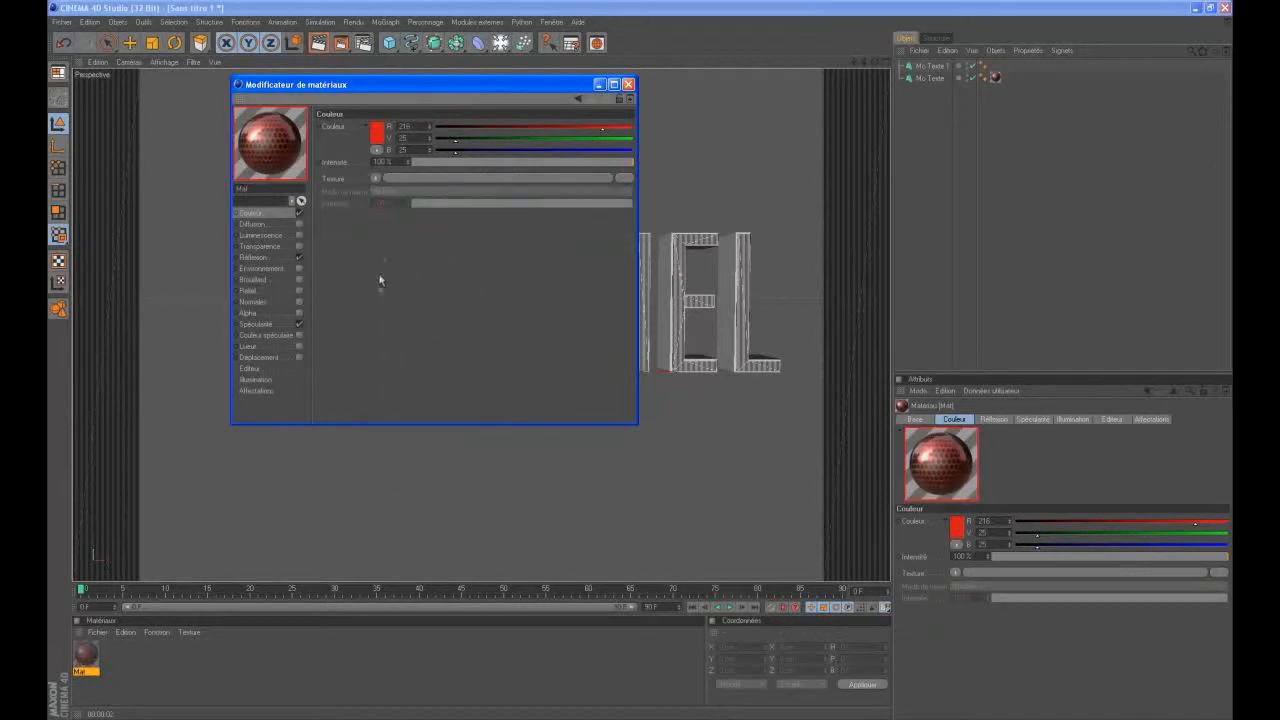
{"action": "left_click", "coordinate": [628, 84]}
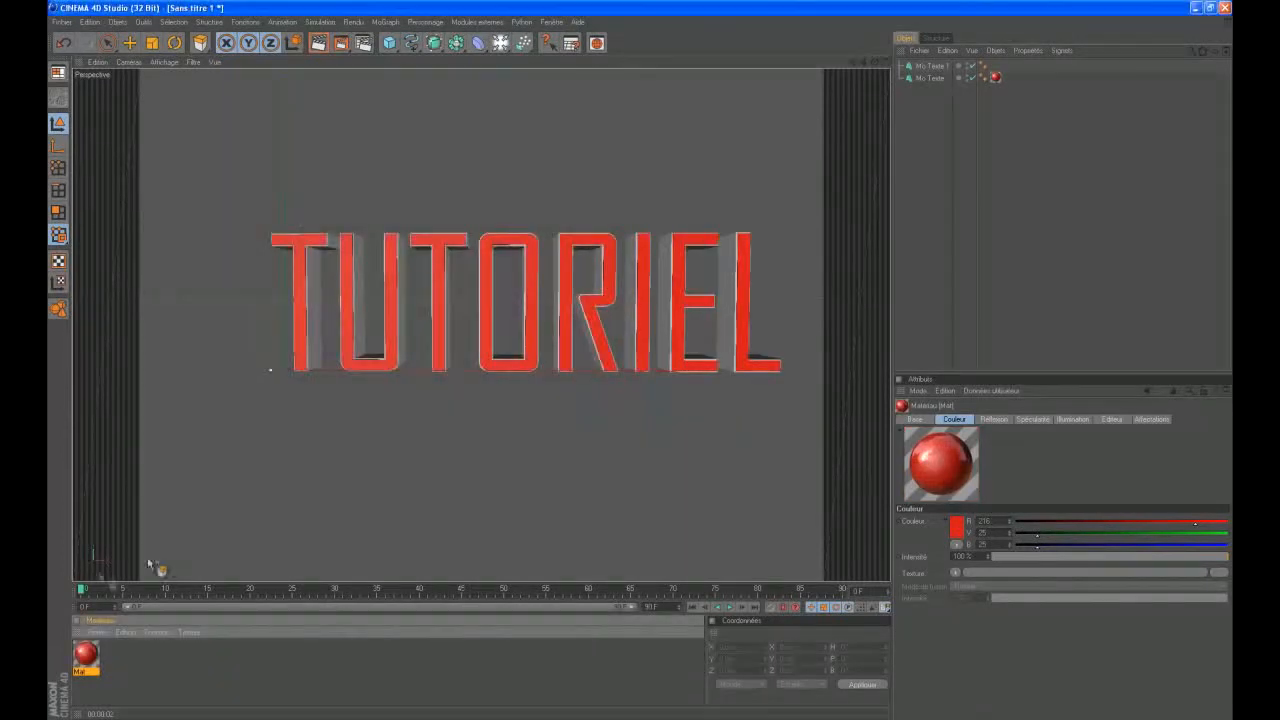
- Move the red material from the original text to the beveled duplicate Mo Texte 1 and render the view
{"action": "left_click_drag", "start_coordinate": [86, 655], "coordinate": [114, 664]}
{"action": "left_click_drag", "start_coordinate": [1041, 68], "coordinate": [995, 66]}
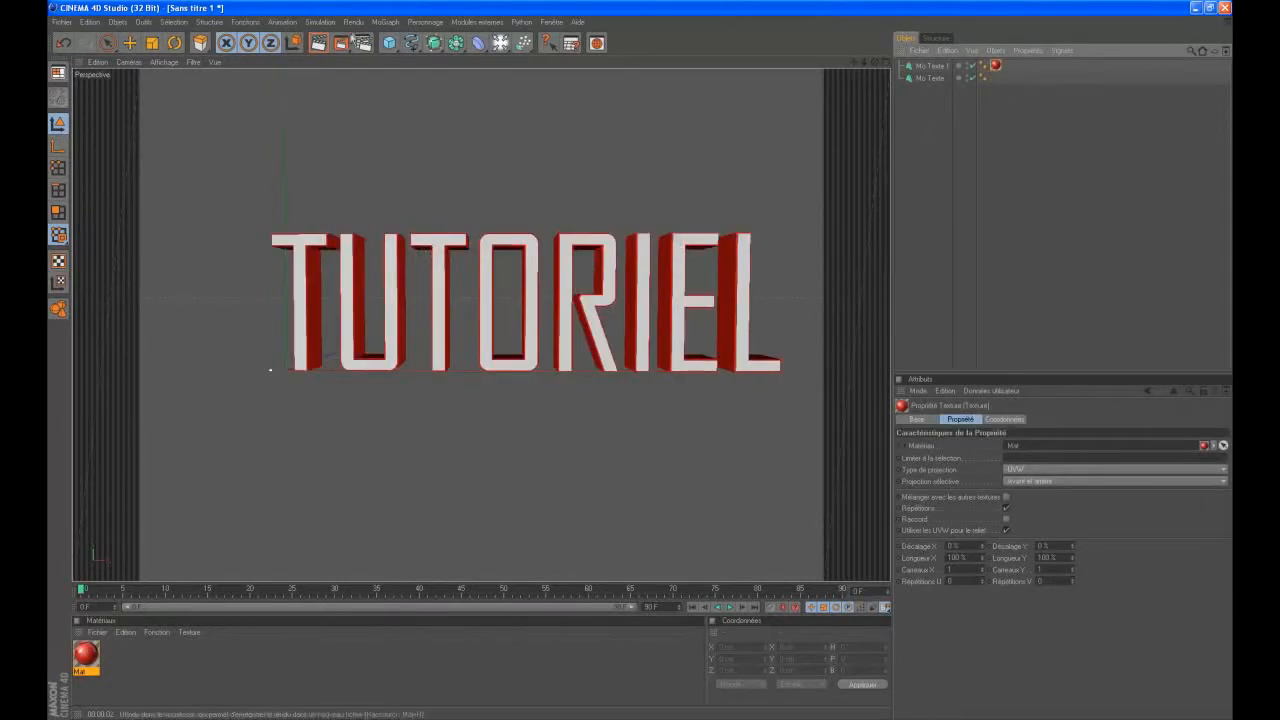
{"action": "left_click", "coordinate": [319, 43]}
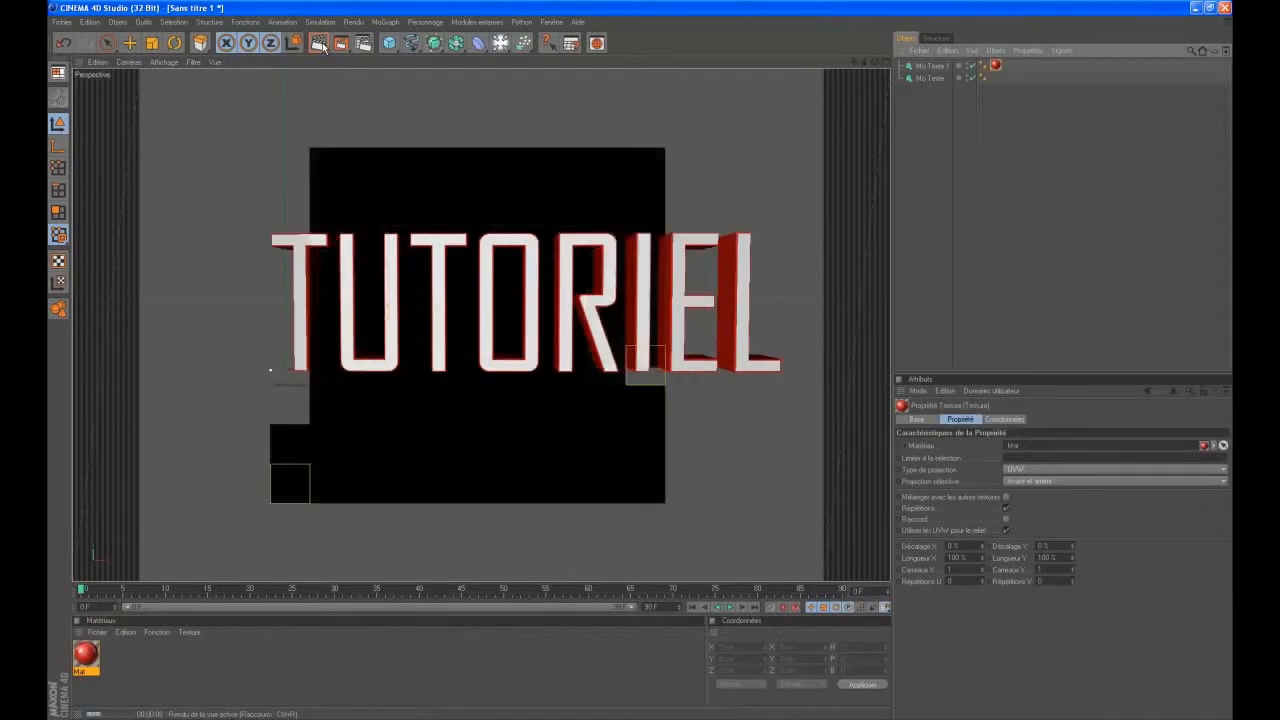
- Frame the word from a slight angle and select the original text object, Mo Texte
{"action": "left_click_drag", "start_coordinate": [856, 67], "coordinate": [601, 250]}
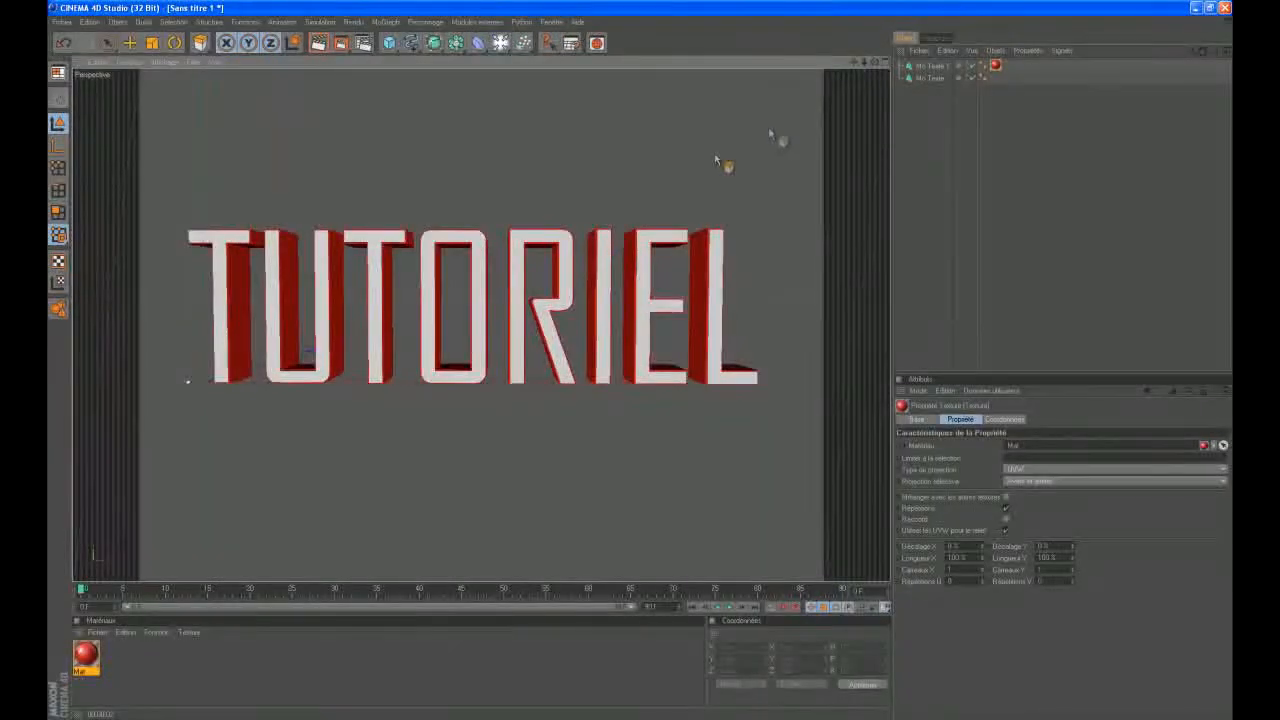
{"action": "left_click_drag", "start_coordinate": [853, 64], "coordinate": [640, 366]}
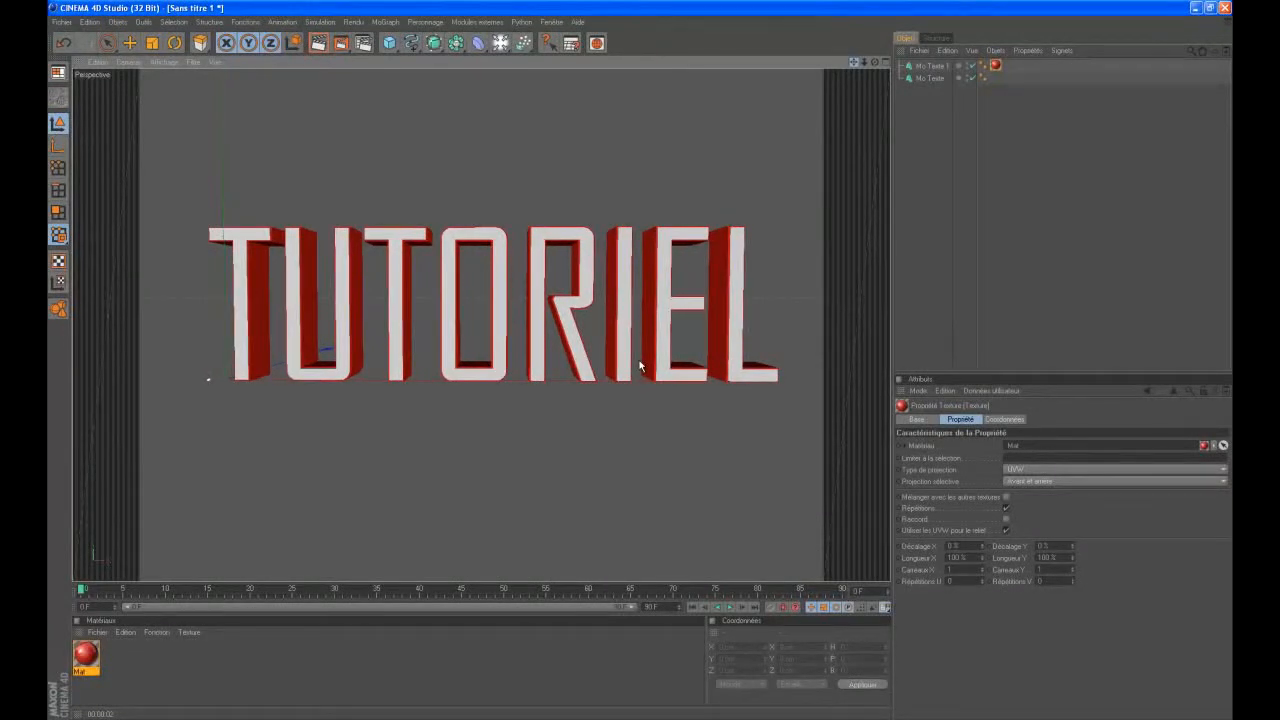
{"action": "left_click", "coordinate": [930, 66]}
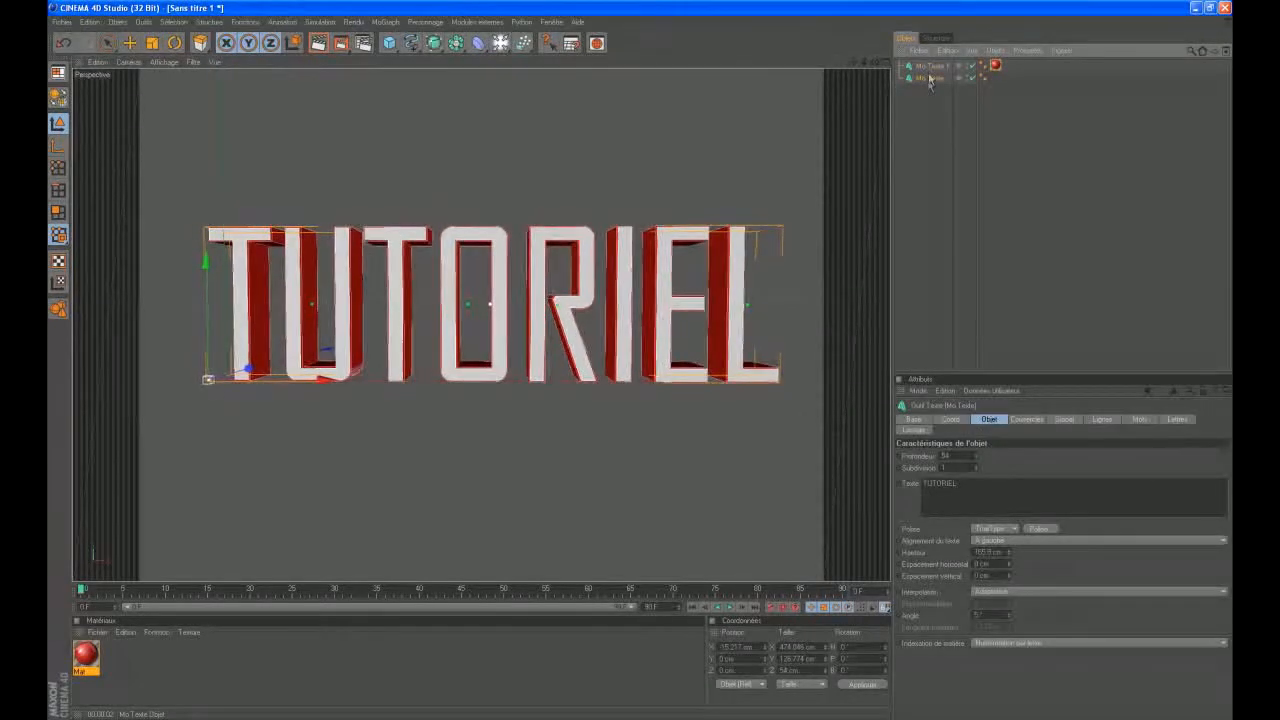
{"action": "left_click", "coordinate": [927, 79]}
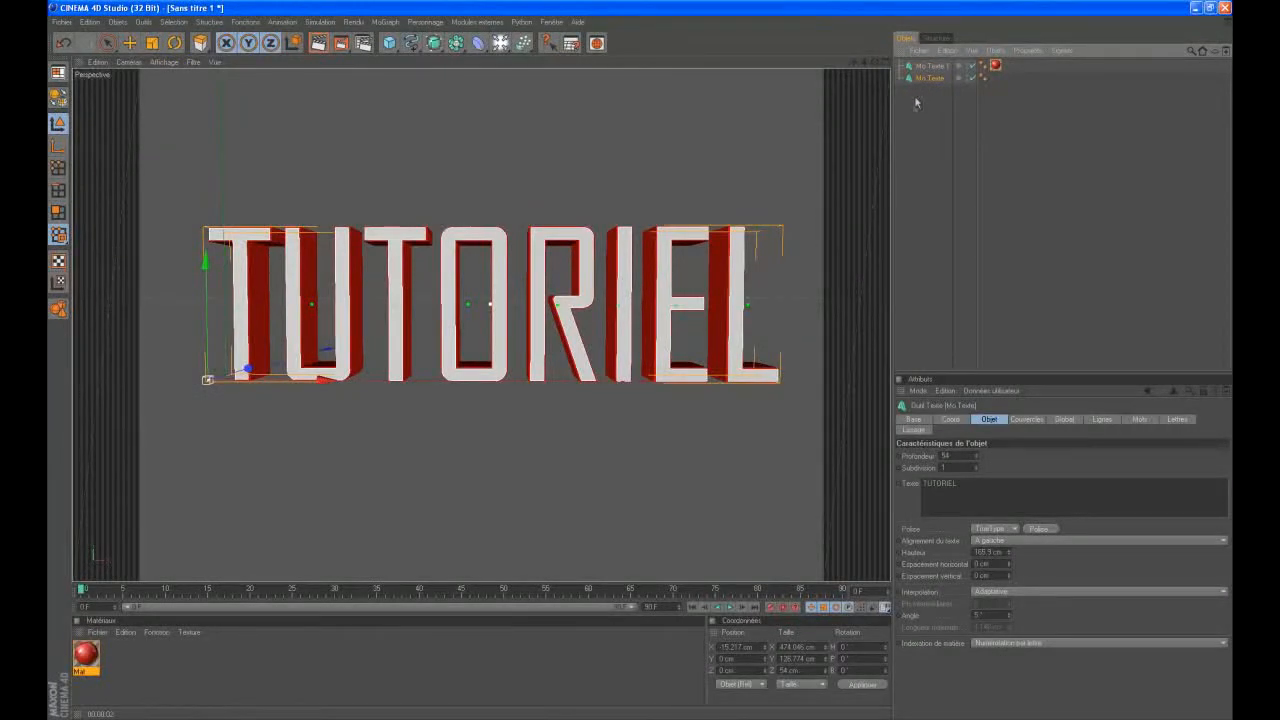
- Add two Enveloppe deformers and move both along X to the middle of the word, at about 222 cm
{"action": "left_click", "coordinate": [478, 45]}
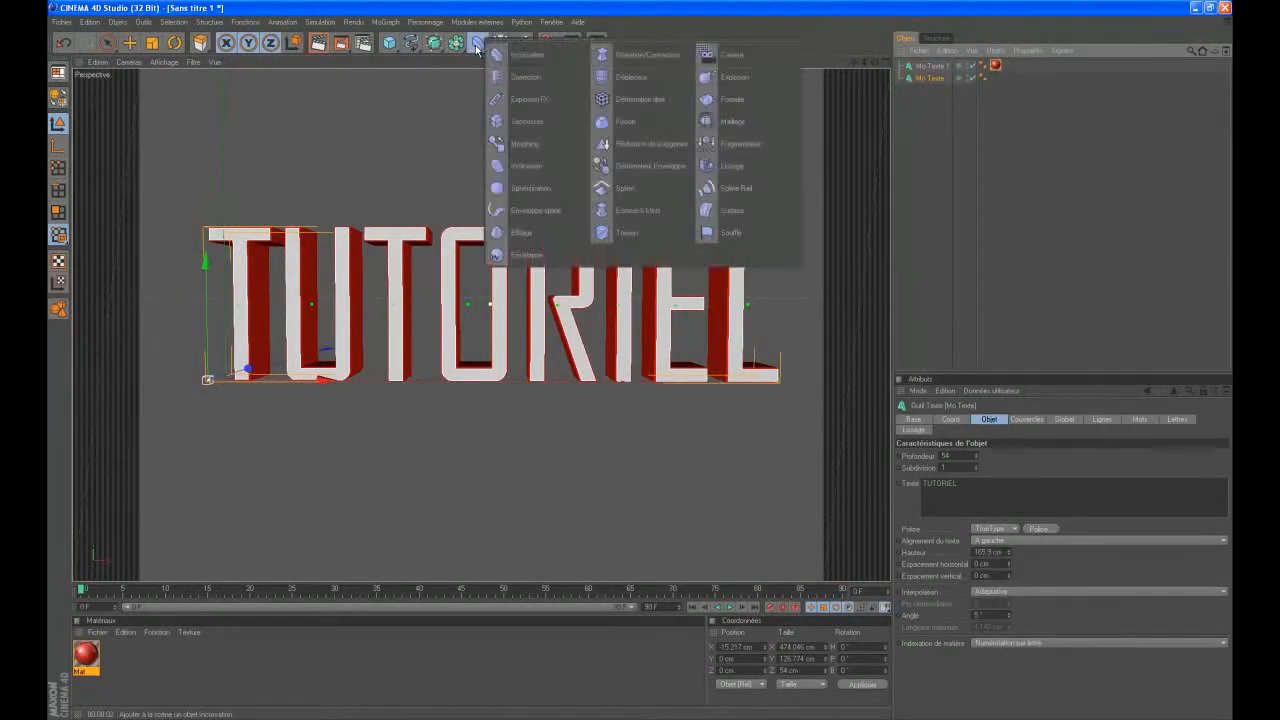
{"action": "left_click", "coordinate": [520, 254]}
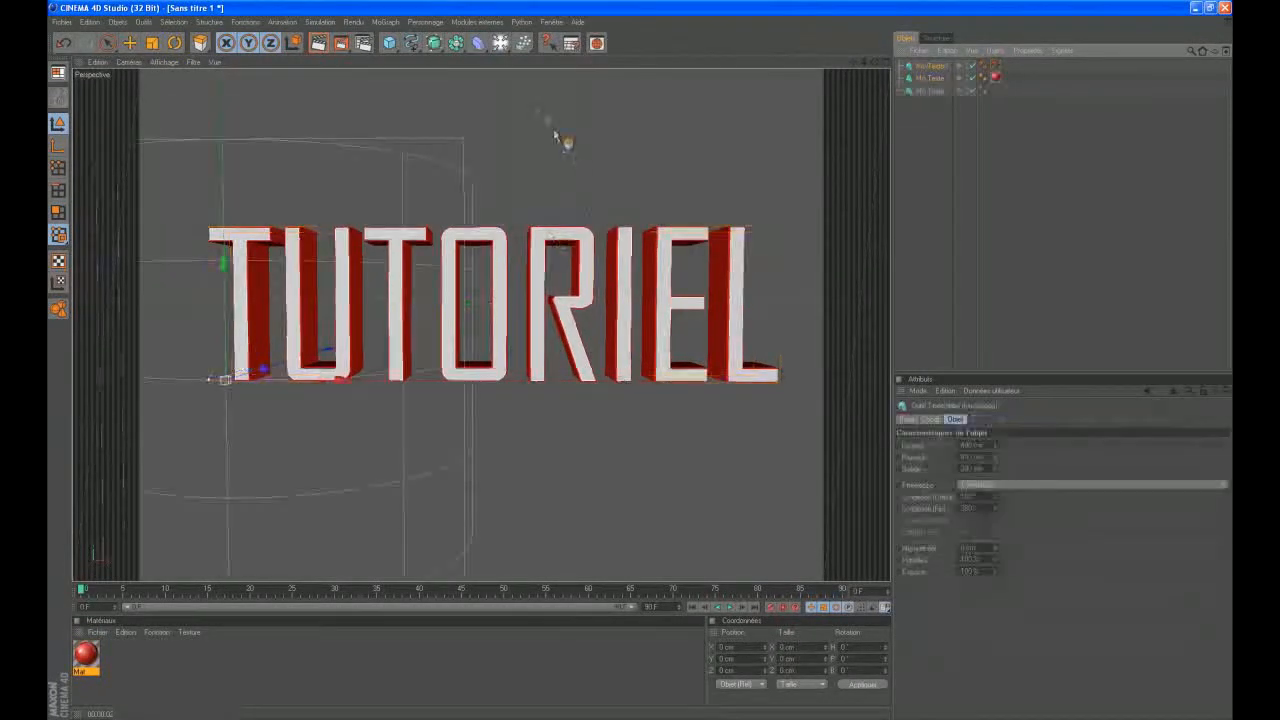
{"action": "left_click", "coordinate": [480, 45]}
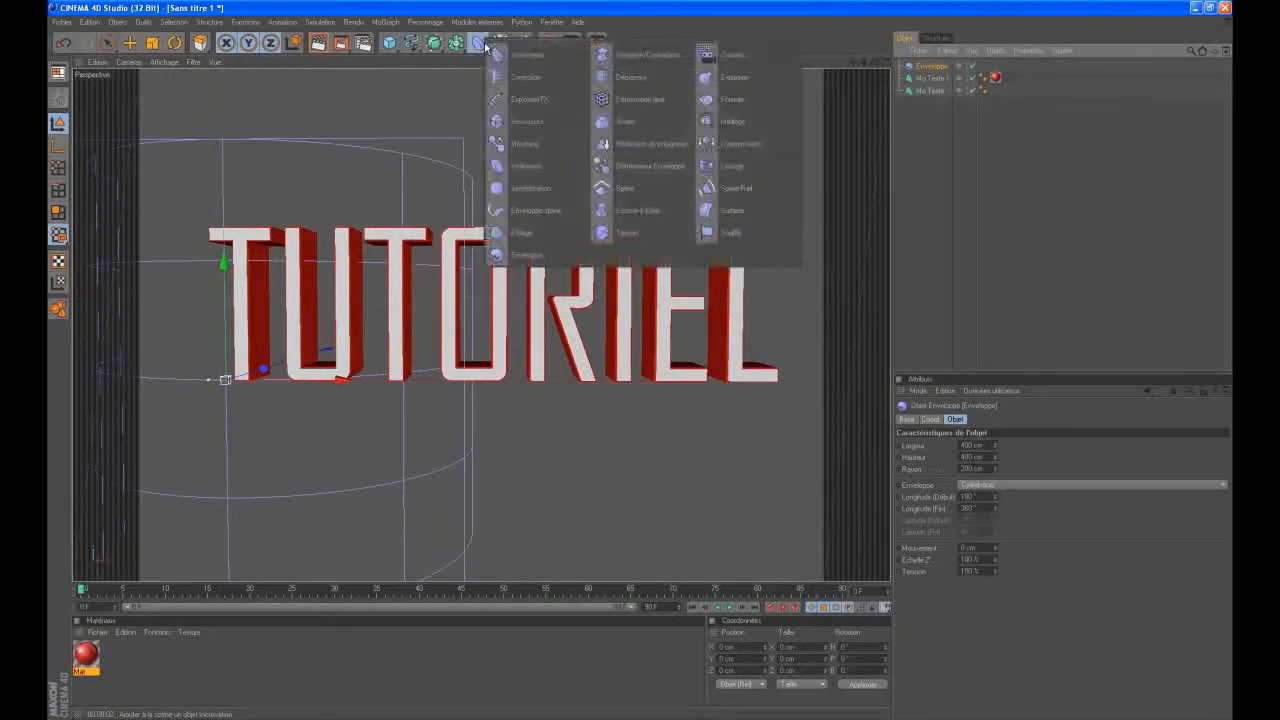
{"action": "left_click", "coordinate": [530, 254]}
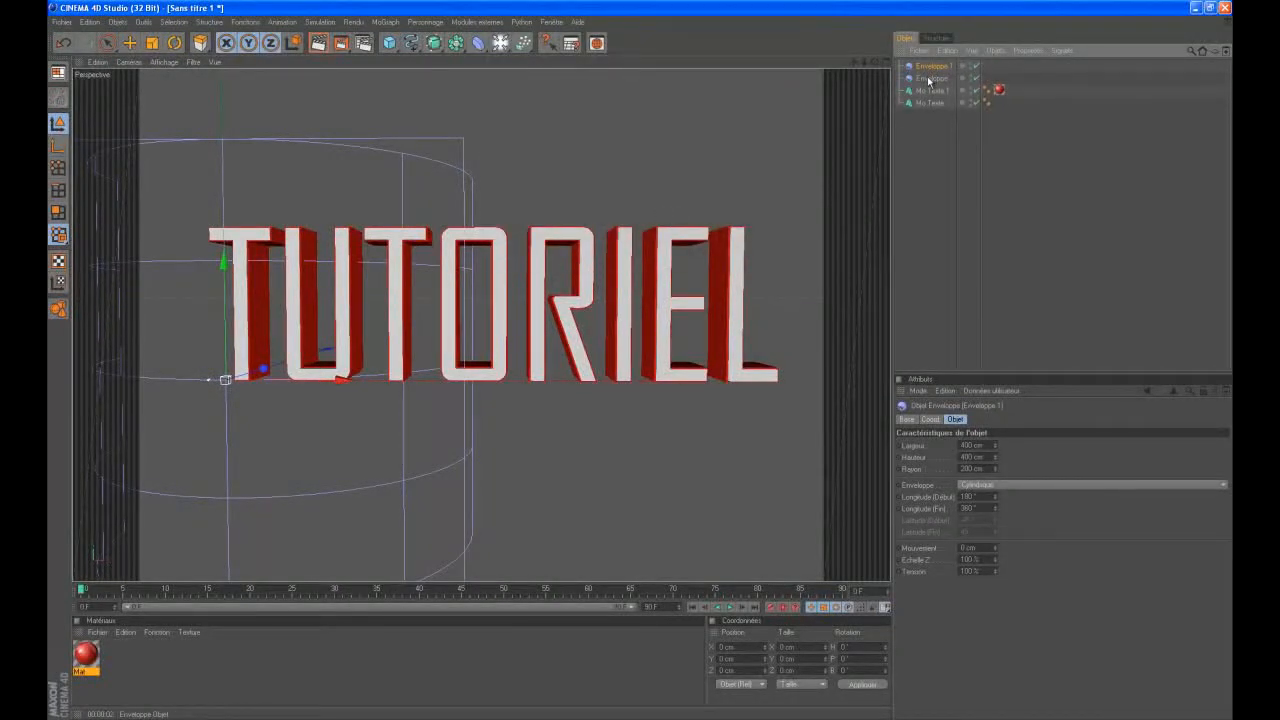
{"action": "left_click", "coordinate": [928, 70], "text": "ctrl"}
{"action": "left_click", "coordinate": [928, 70], "text": "ctrl"}
{"action": "left_click", "coordinate": [929, 79], "text": "ctrl"}
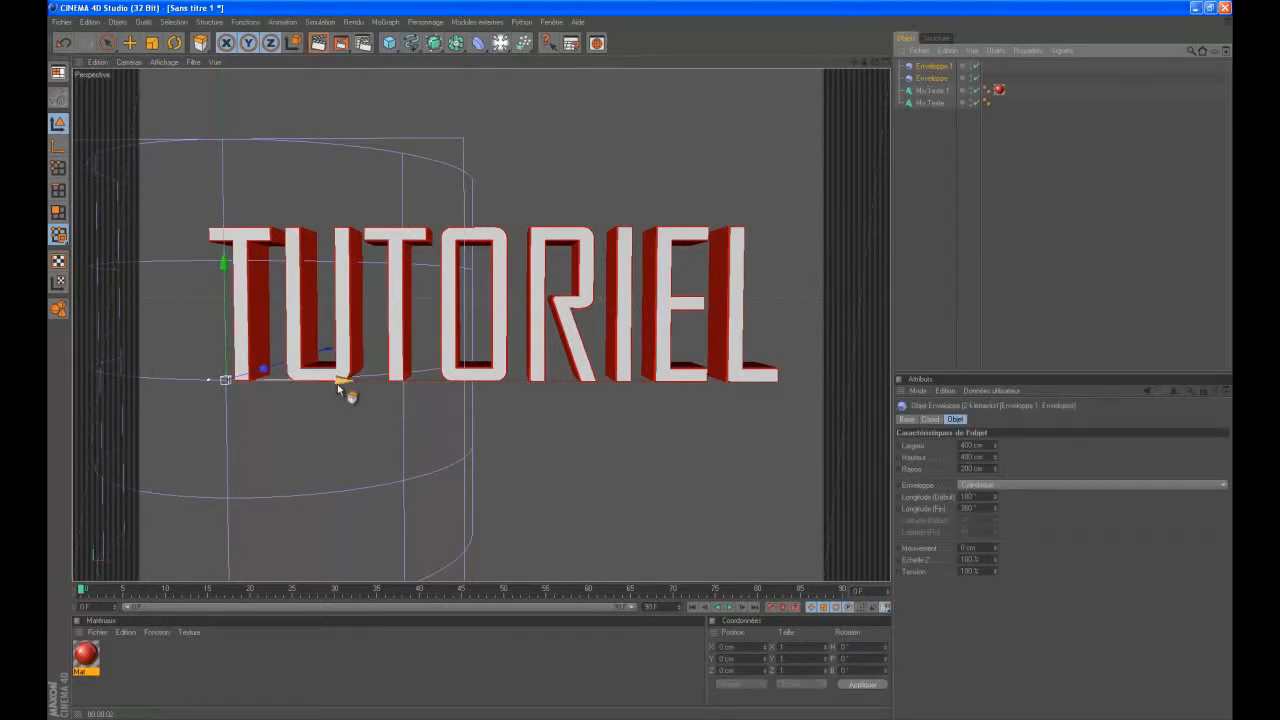
{"action": "left_click_drag", "start_coordinate": [334, 381], "coordinate": [640, 366]}
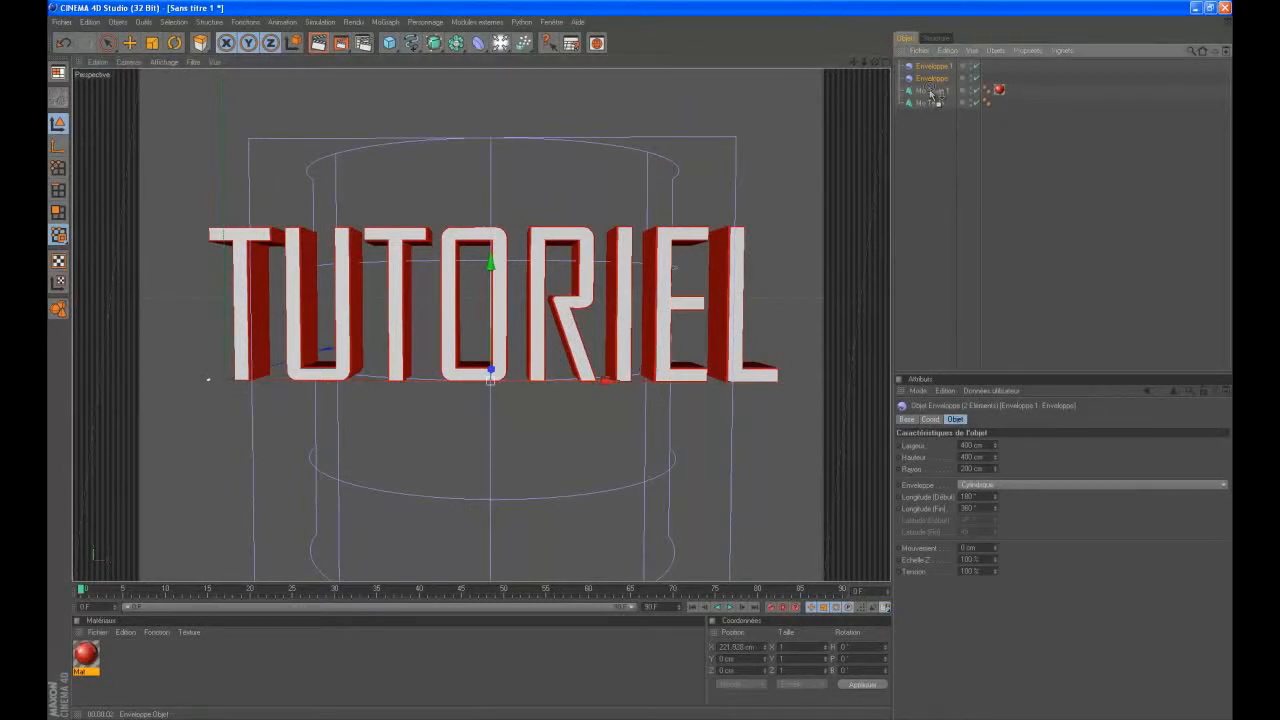
- Try to curve the lettering by nesting one Enveloppe under each text, enlarging both deformers' width and setting their radius to 950 cm
{"action": "left_click_drag", "start_coordinate": [929, 81], "coordinate": [933, 103]}
{"action": "left_click", "coordinate": [1011, 171]}
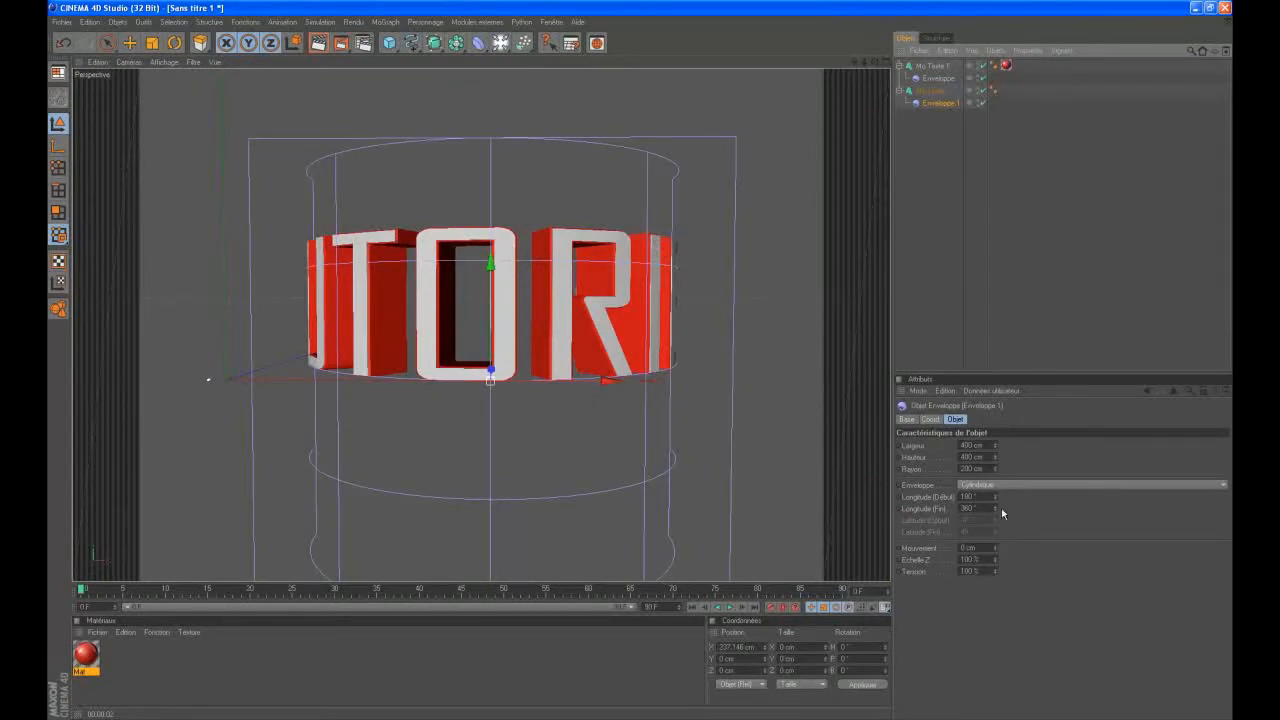
{"action": "left_click", "coordinate": [941, 85], "text": "ctrl"}
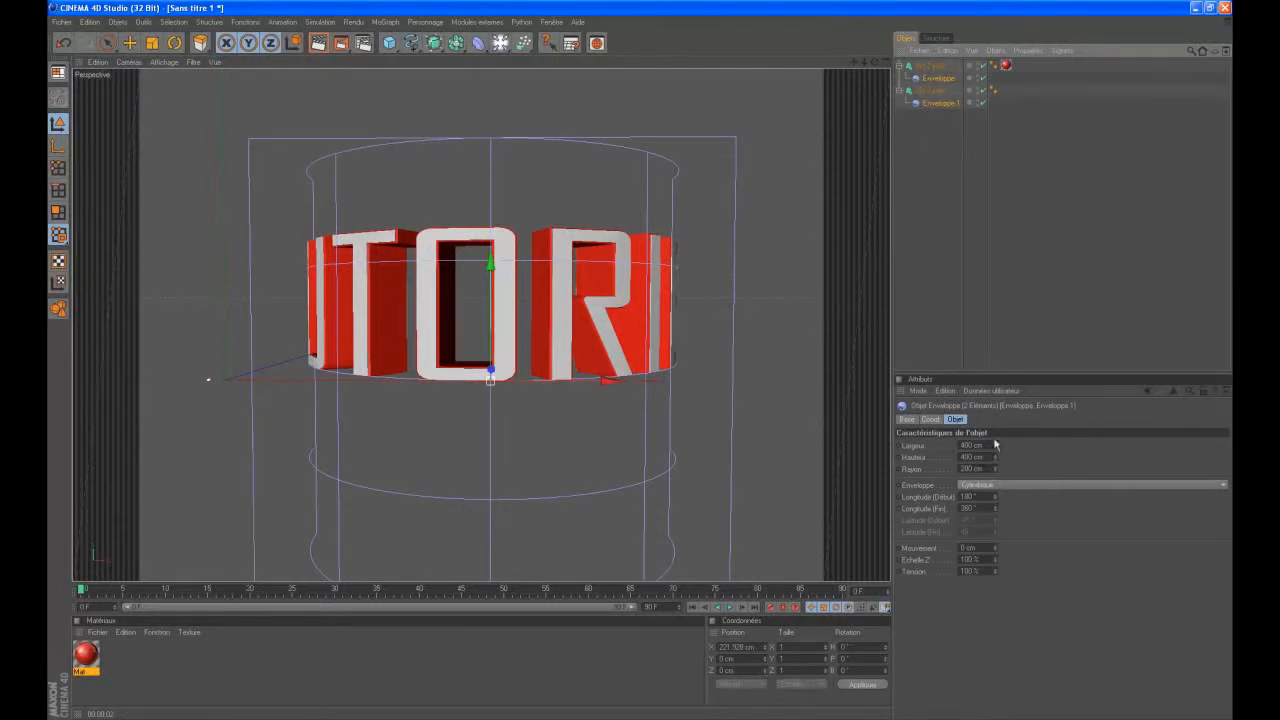
{"action": "left_click_drag", "start_coordinate": [995, 445], "coordinate": [1005, 391]}
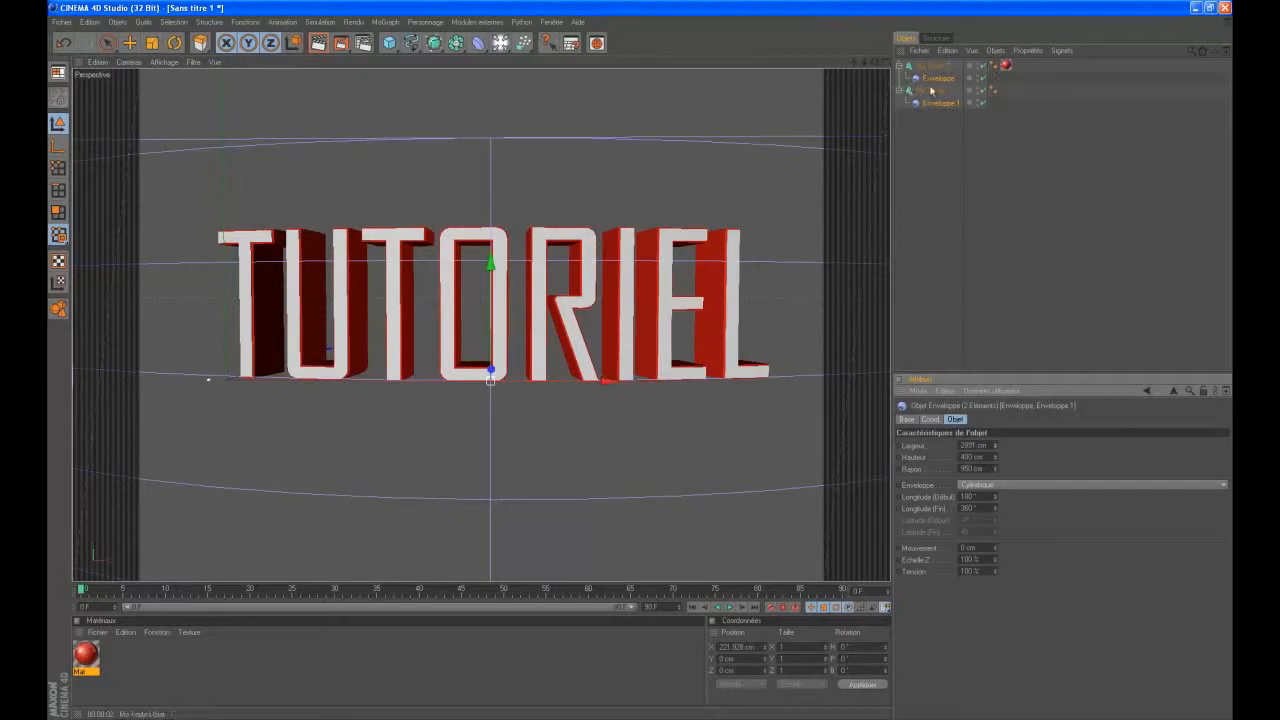
- Delete both Enveloppe deformers from under the two text objects
{"action": "left_click", "coordinate": [934, 165]}
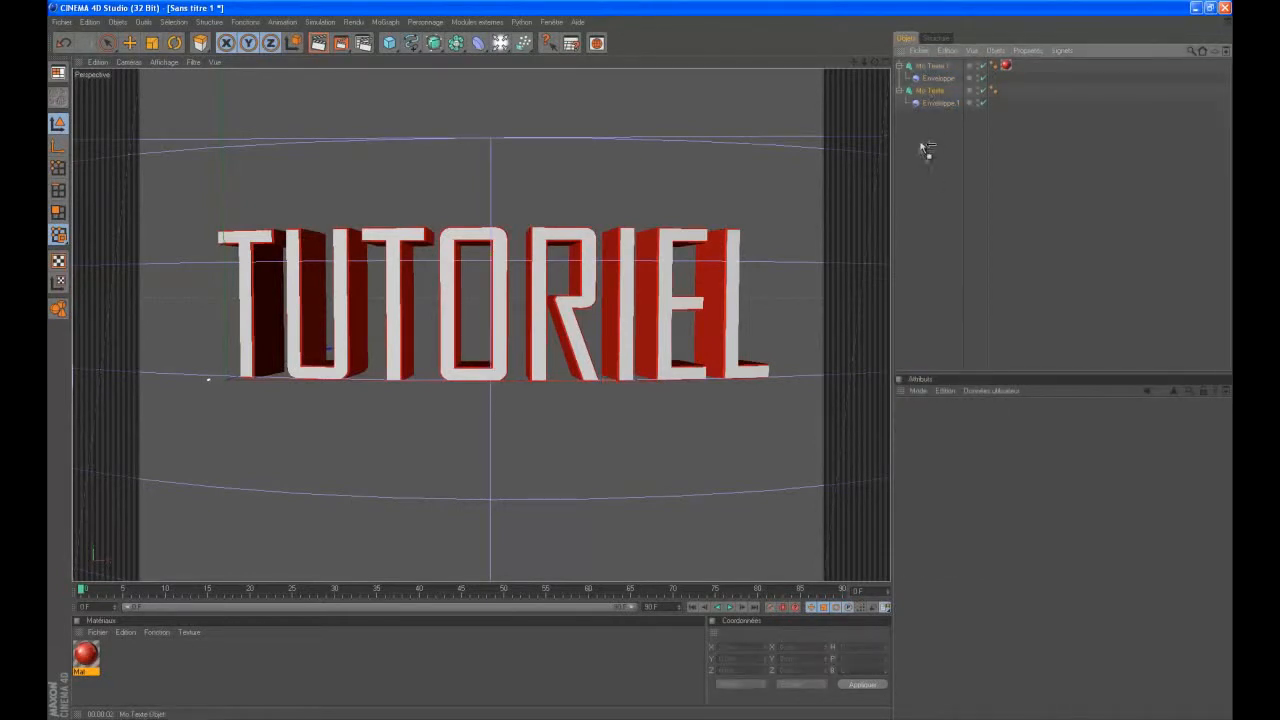
{"action": "left_click_drag", "start_coordinate": [921, 148], "coordinate": [921, 150]}
{"action": "left_click_drag", "start_coordinate": [939, 104], "coordinate": [921, 164]}
{"action": "left_click", "coordinate": [933, 92], "text": "ctrl"}
{"action": "key", "text": "Delete"}
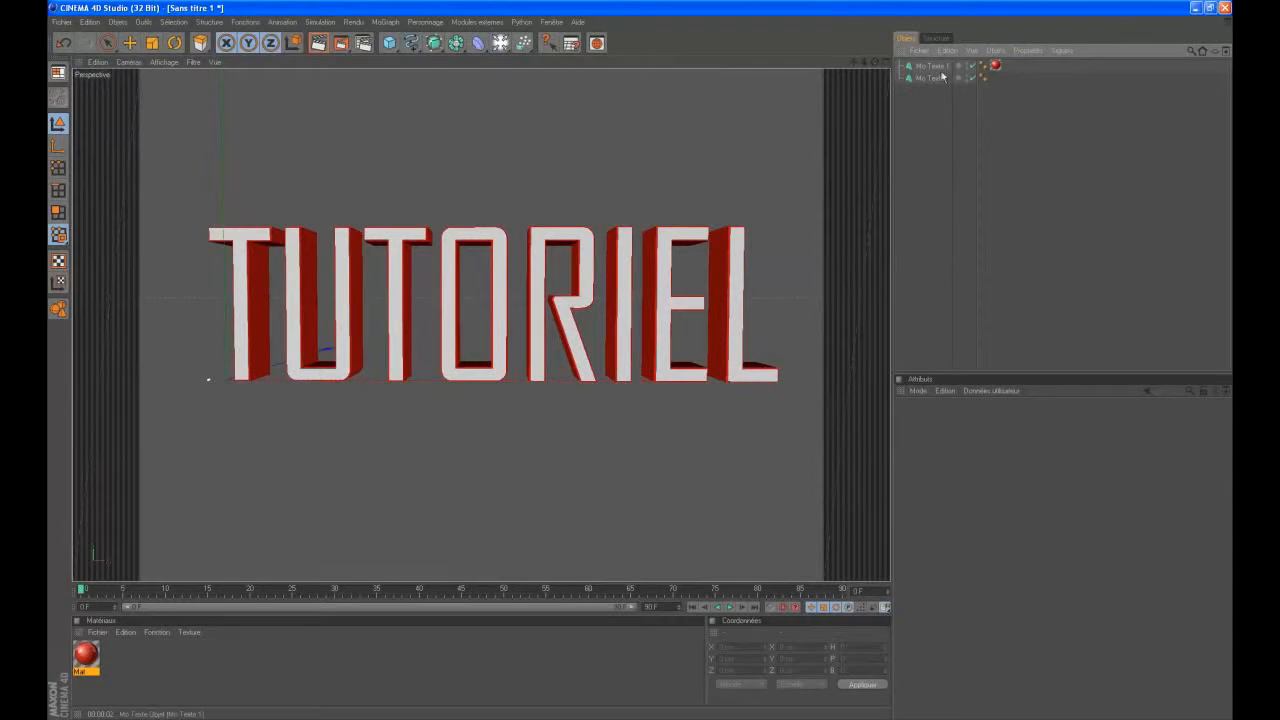
- Duplicate both text objects together and move the copies back along Z, behind the originals, to about 54 cm
{"action": "left_click", "coordinate": [941, 66]}
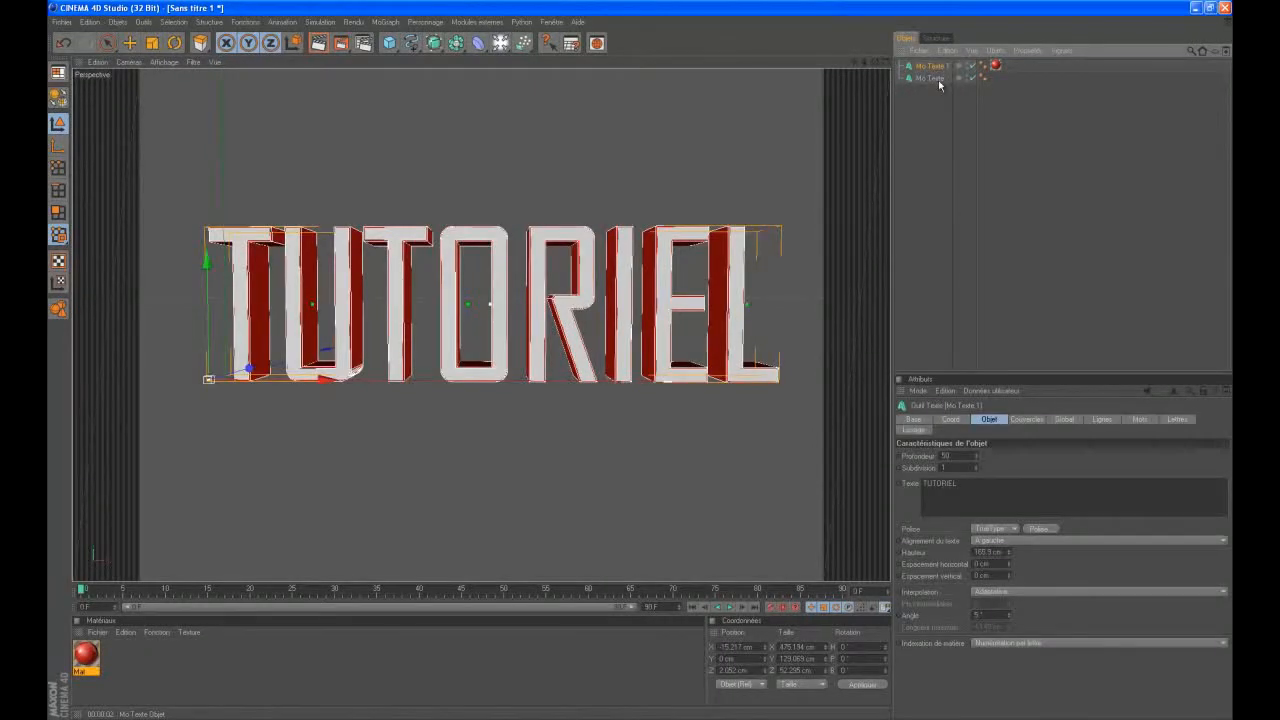
{"action": "left_click", "coordinate": [939, 79], "text": "ctrl"}
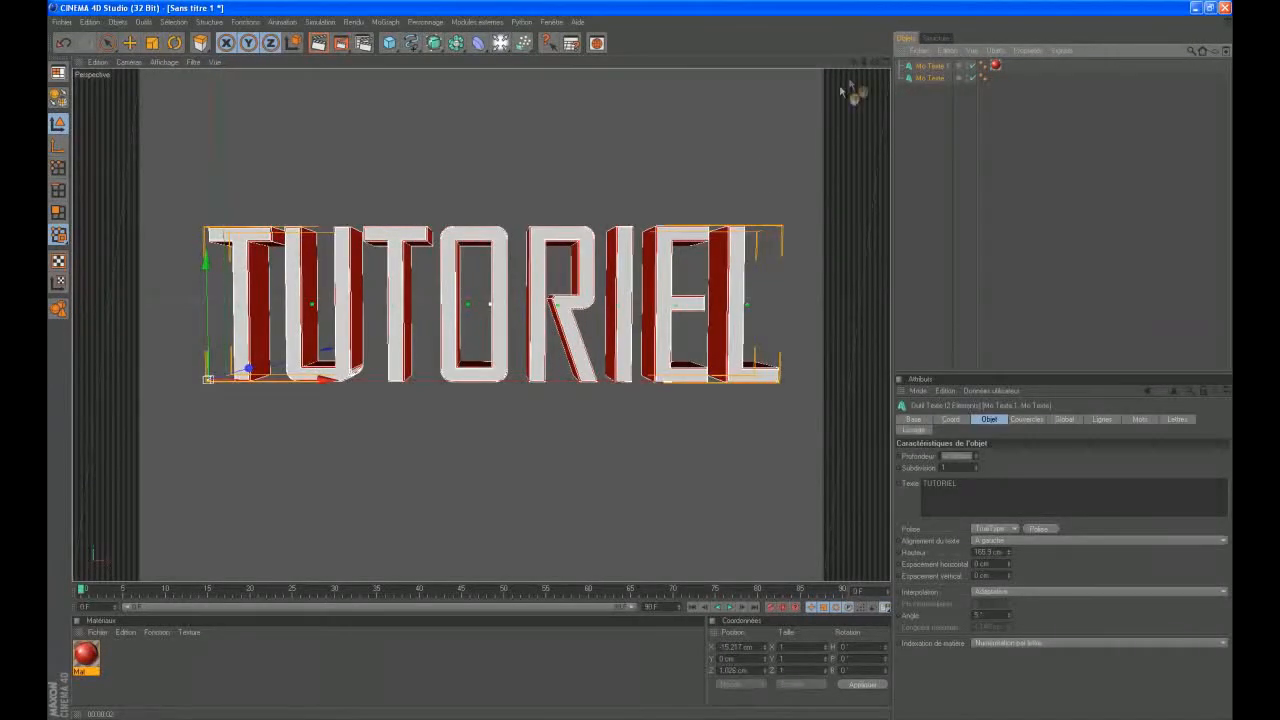
{"action": "mouse_move", "coordinate": [645, 364]}
{"action": "left_mouse_down", "text": "alt"}
{"action": "mouse_move", "coordinate": [634, 366]}
{"action": "mouse_move", "coordinate": [660, 370]}
{"action": "mouse_move", "coordinate": [642, 364]}
{"action": "left_mouse_up", "text": "alt"}
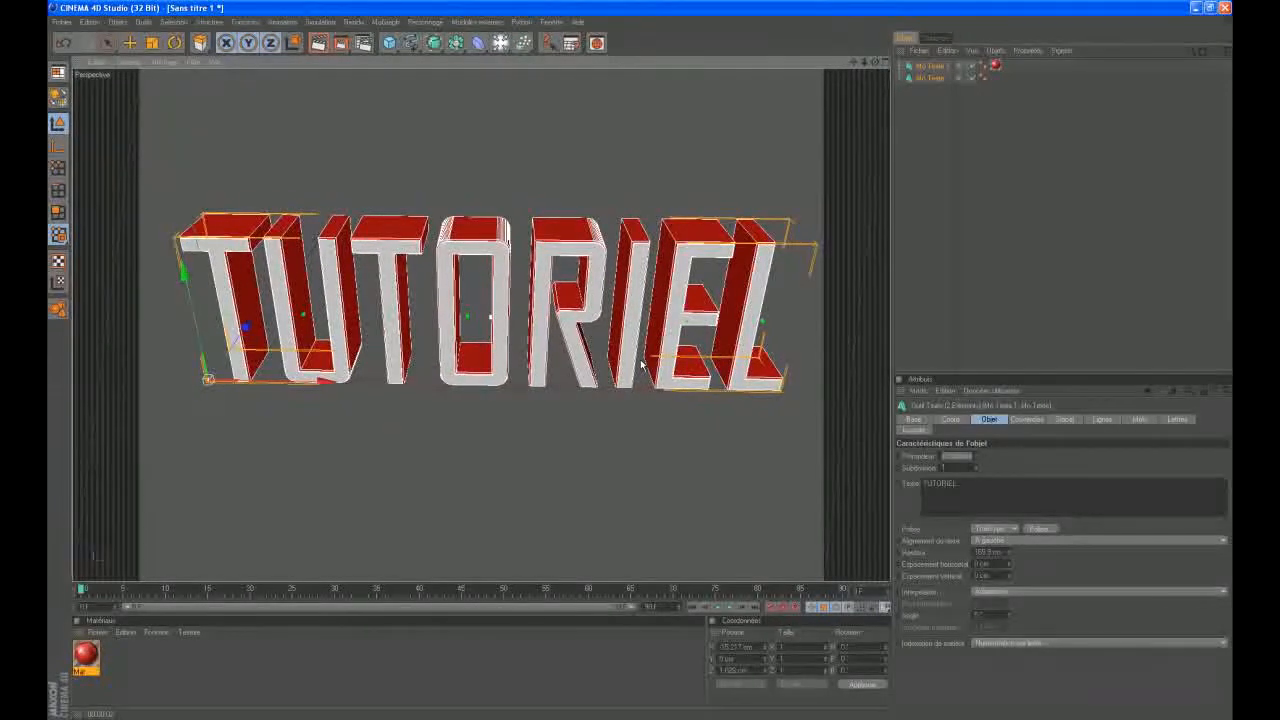
{"action": "key", "text": "ctrl+c"}
{"action": "key", "text": "ctrl+v"}
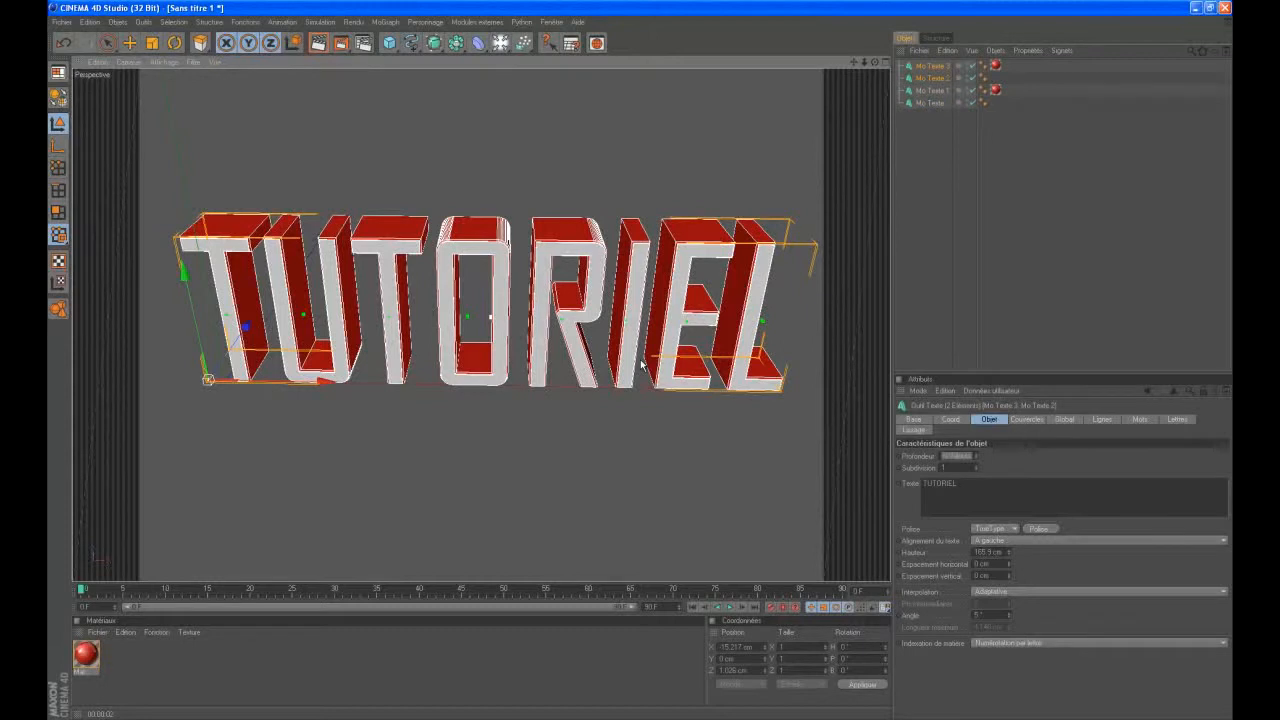
{"action": "left_click_drag", "start_coordinate": [646, 368], "coordinate": [890, 163], "text": "alt"}
{"action": "left_click_drag", "start_coordinate": [760, 360], "coordinate": [434, 309], "text": "alt"}
{"action": "left_click_drag", "start_coordinate": [375, 369], "coordinate": [641, 361]}
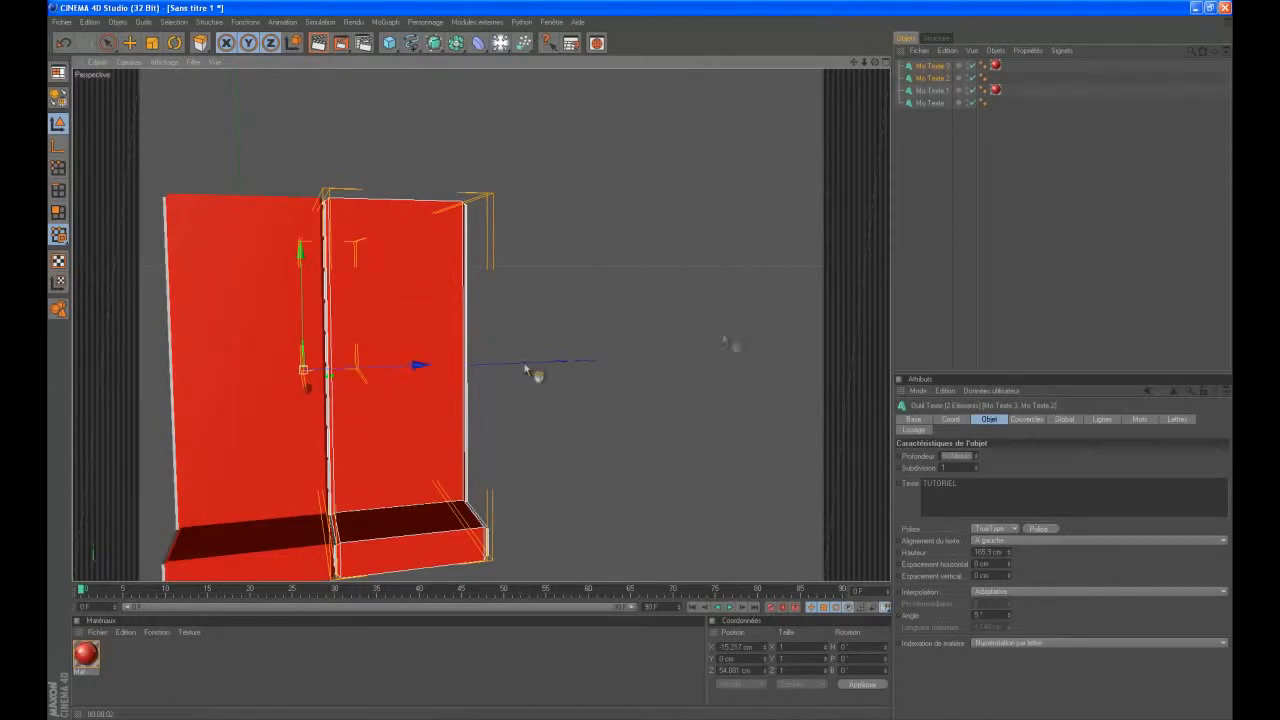
- Try a much smaller depth on the two duplicated texts and shift the pair along Z to about 53 cm
{"action": "type", "text": "1"}
{"action": "key", "text": "Return"}
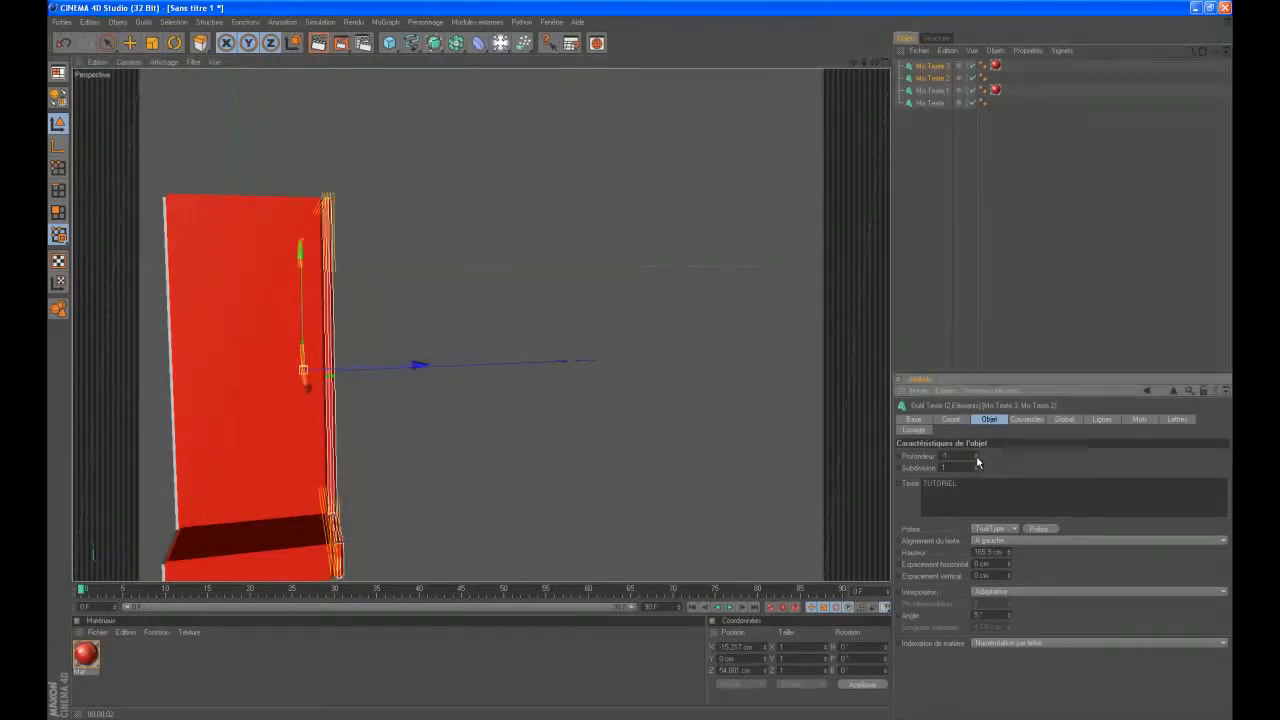
{"action": "left_click", "coordinate": [977, 458]}
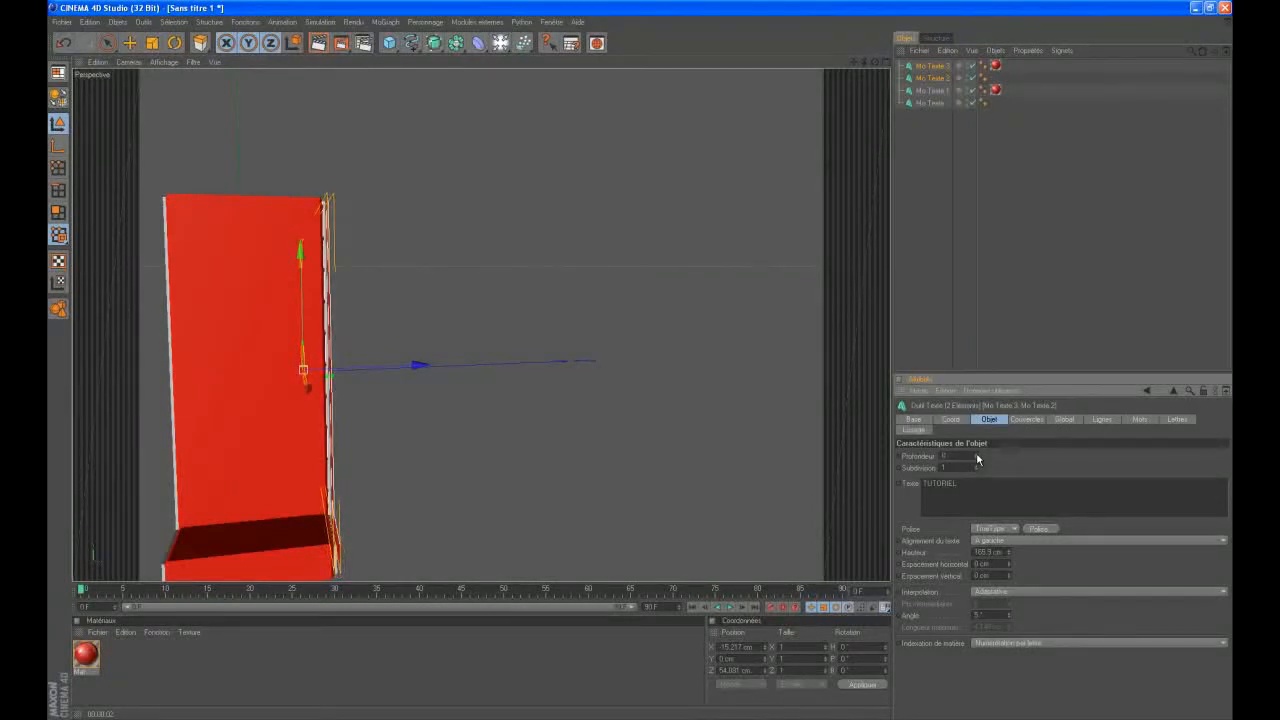
{"action": "left_click", "coordinate": [977, 458]}
{"action": "left_click", "coordinate": [977, 458]}
{"action": "left_click_drag", "start_coordinate": [362, 368], "coordinate": [644, 365]}
{"action": "left_click_drag", "start_coordinate": [876, 62], "coordinate": [500, 360]}
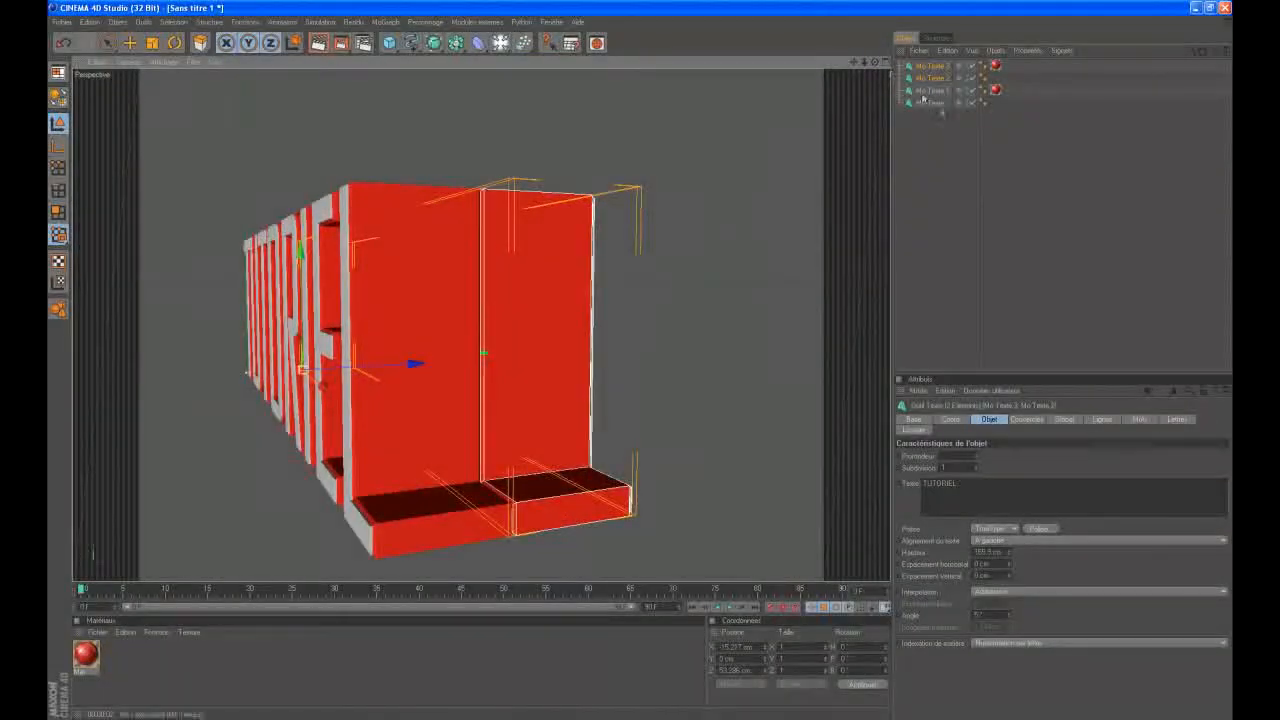
- Set the depth of the original Mo Texte to 24 and shorten the depth of beveled Mo Texte 1 to match
{"action": "left_click", "coordinate": [931, 90]}
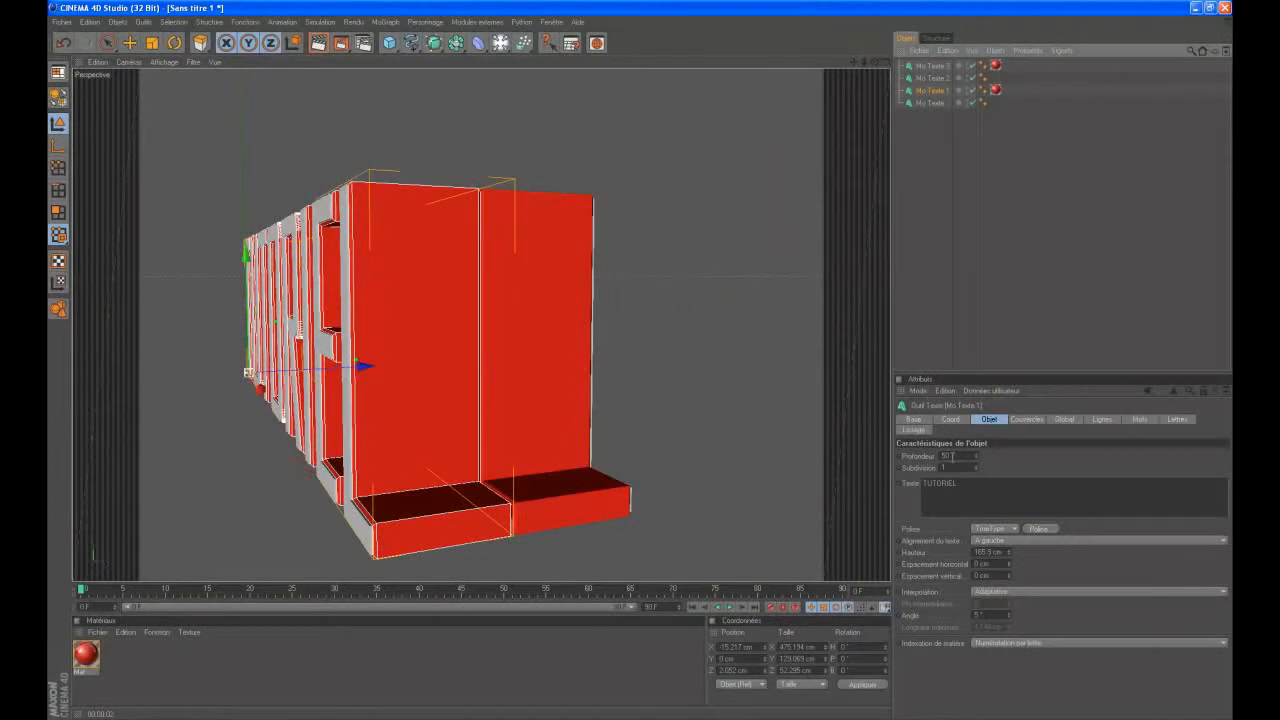
{"action": "left_click", "coordinate": [928, 104]}
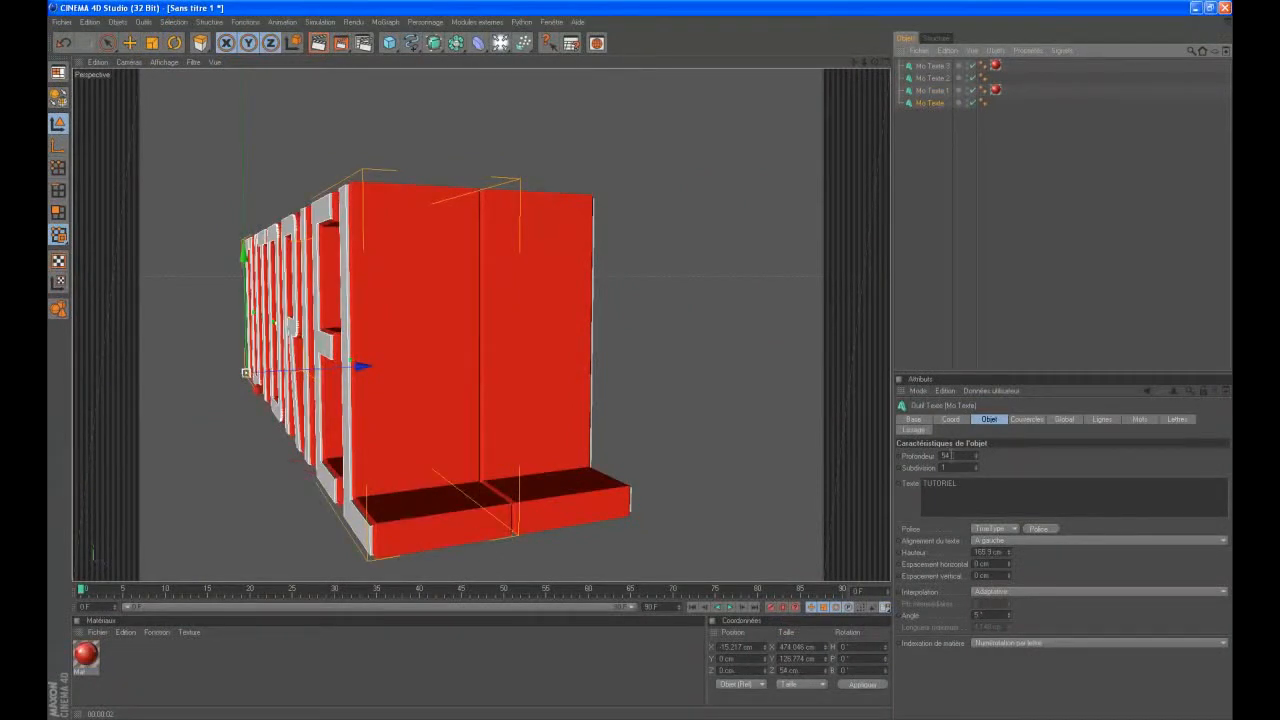
{"action": "double_click", "coordinate": [945, 455]}
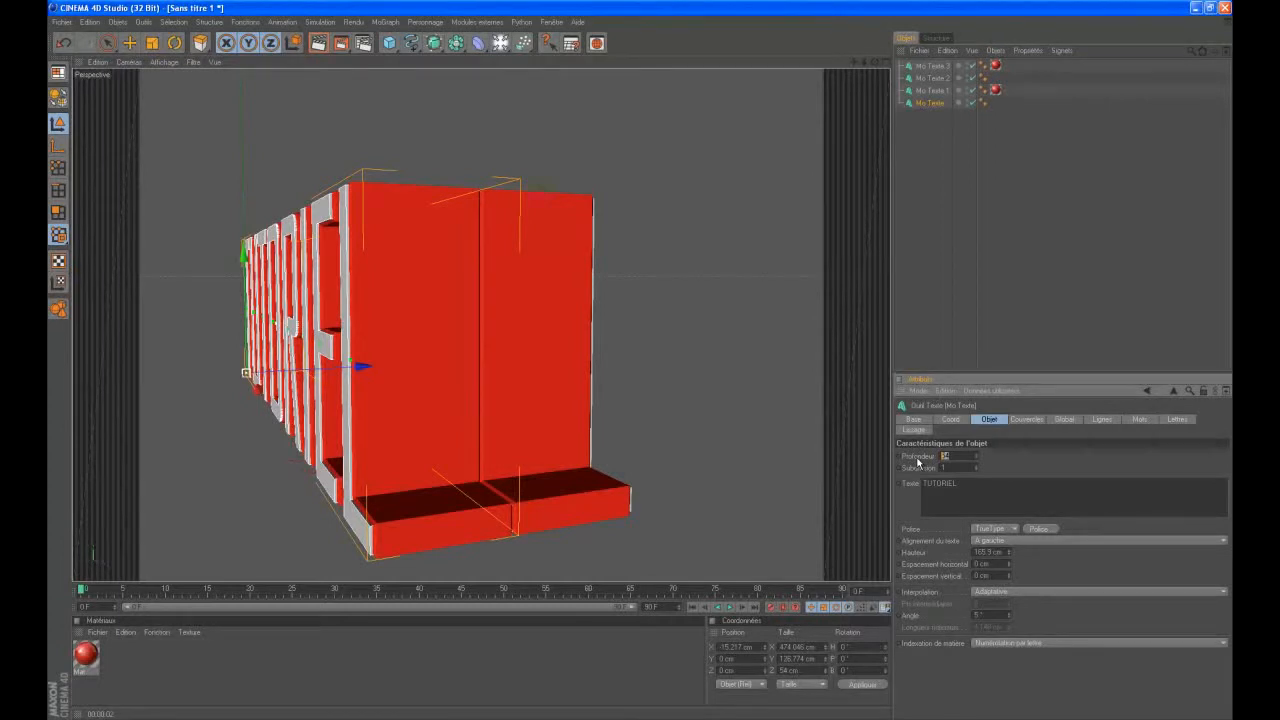
{"action": "key", "text": "Return"}
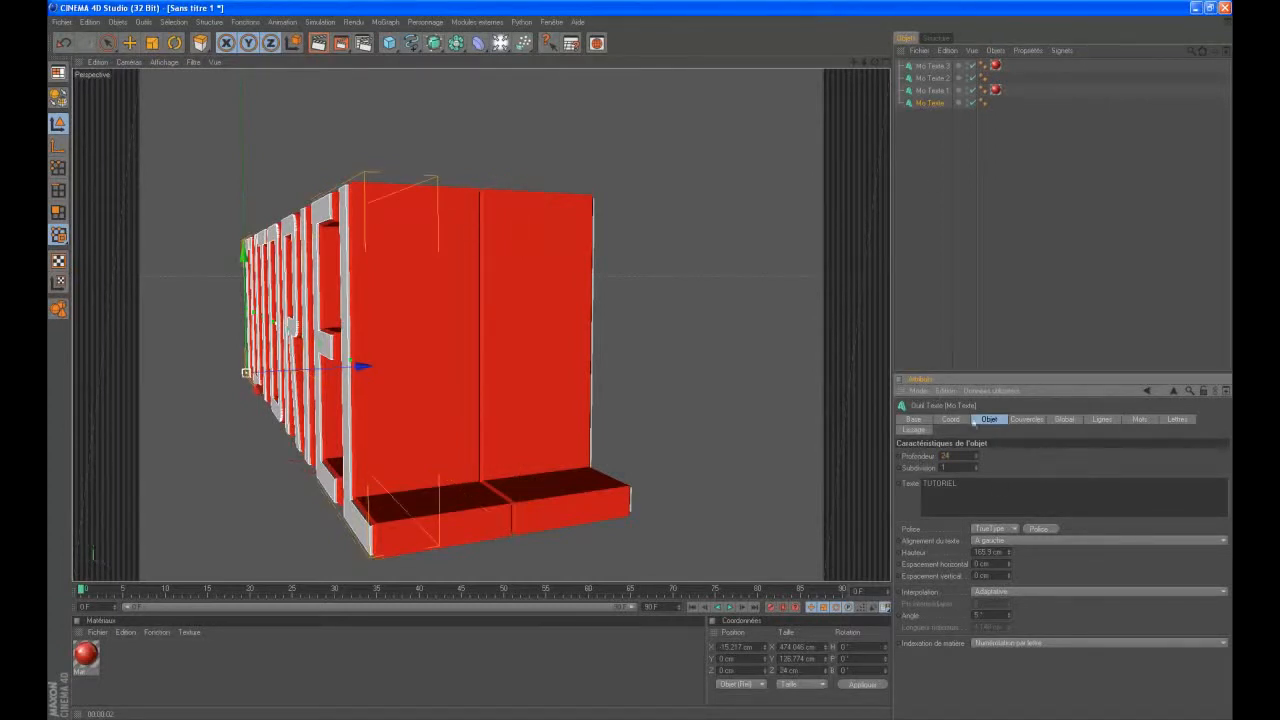
{"action": "left_click", "coordinate": [930, 90]}
{"action": "left_click", "coordinate": [944, 456]}
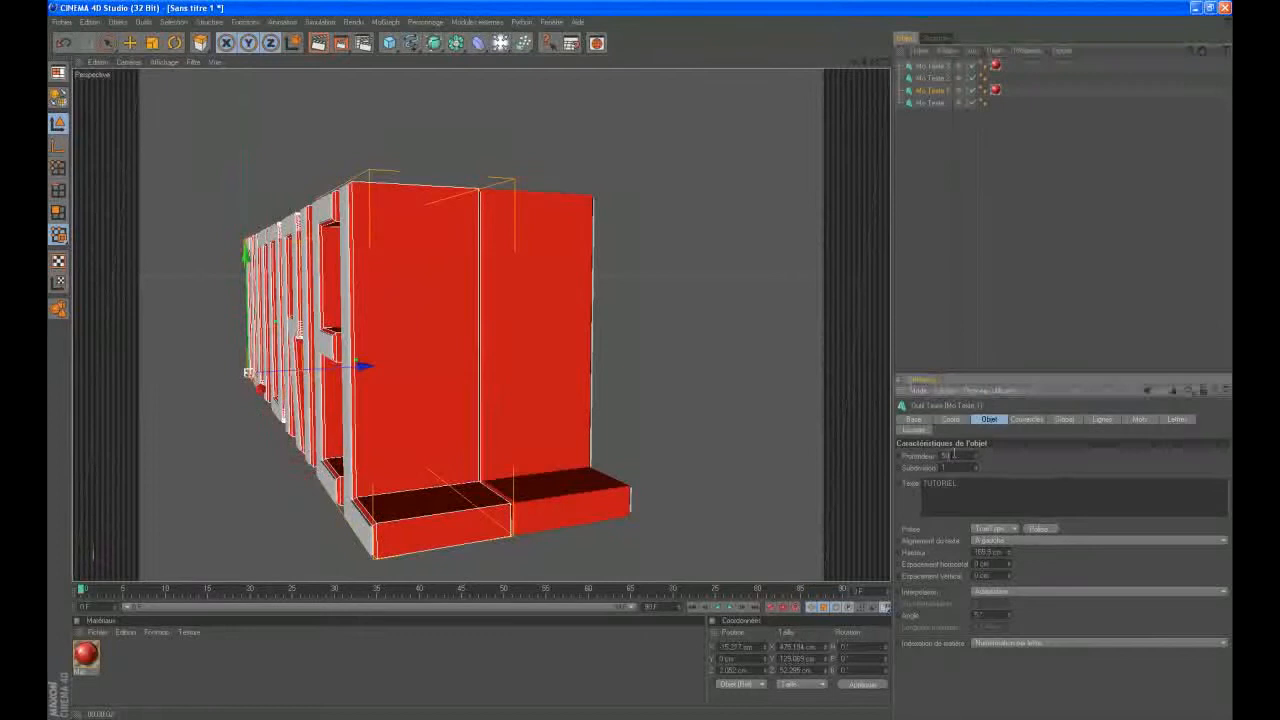
{"action": "left_click", "coordinate": [986, 321]}
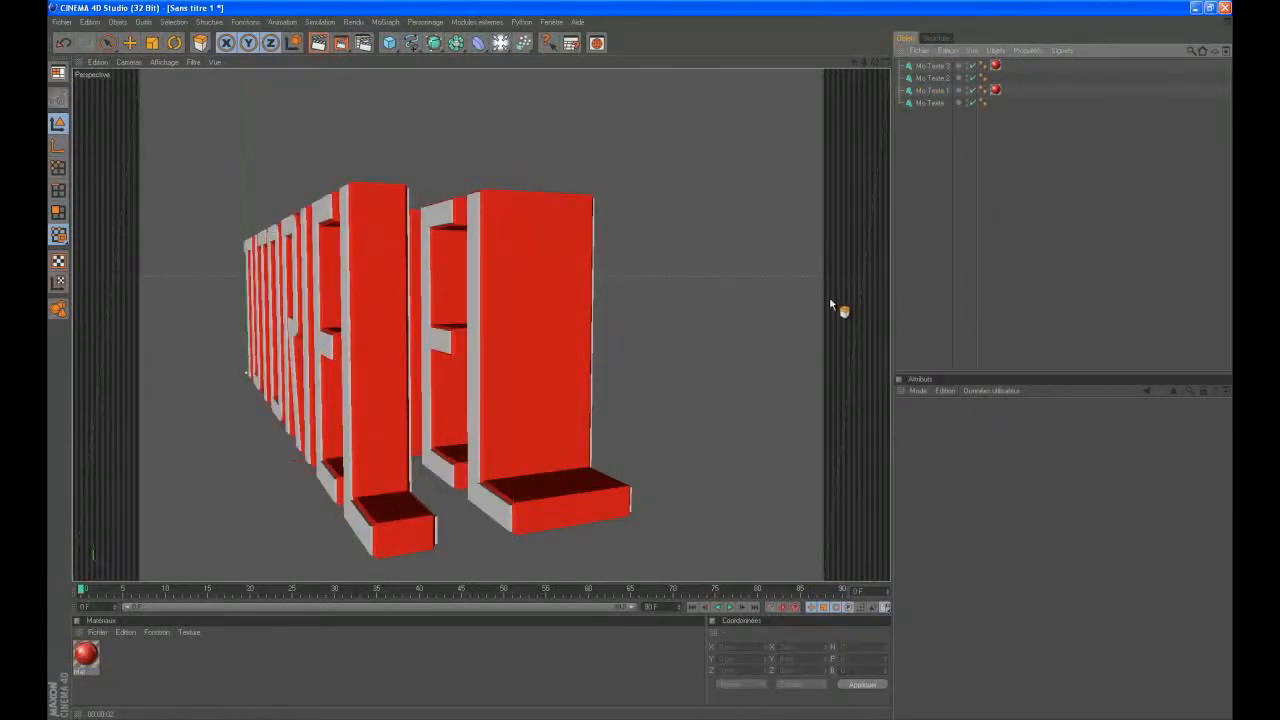
- Shorten the depth of Mo Texte 2 to match the front layer and set Mo Texte 3's depth to 20
{"action": "left_click", "coordinate": [935, 78]}
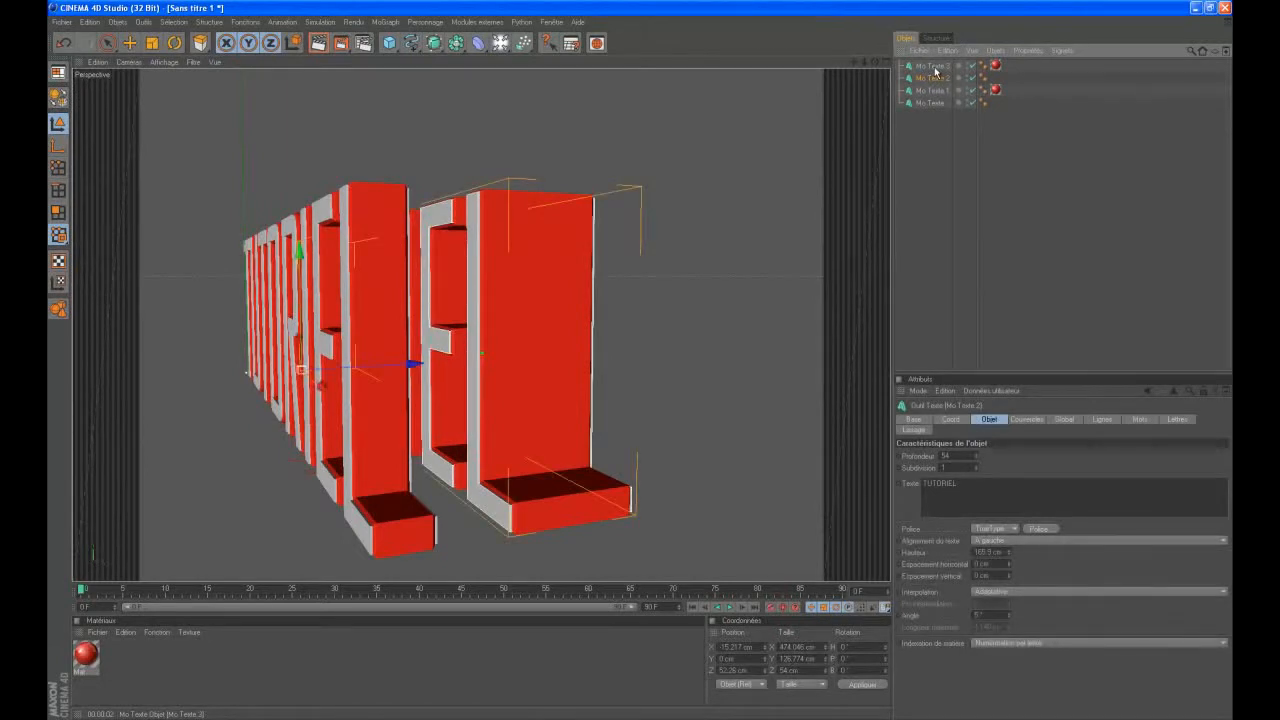
{"action": "double_click", "coordinate": [945, 456]}
{"action": "left_click", "coordinate": [1020, 306]}
{"action": "left_click", "coordinate": [932, 65]}
{"action": "double_click", "coordinate": [945, 456]}
{"action": "type", "text": "27"}
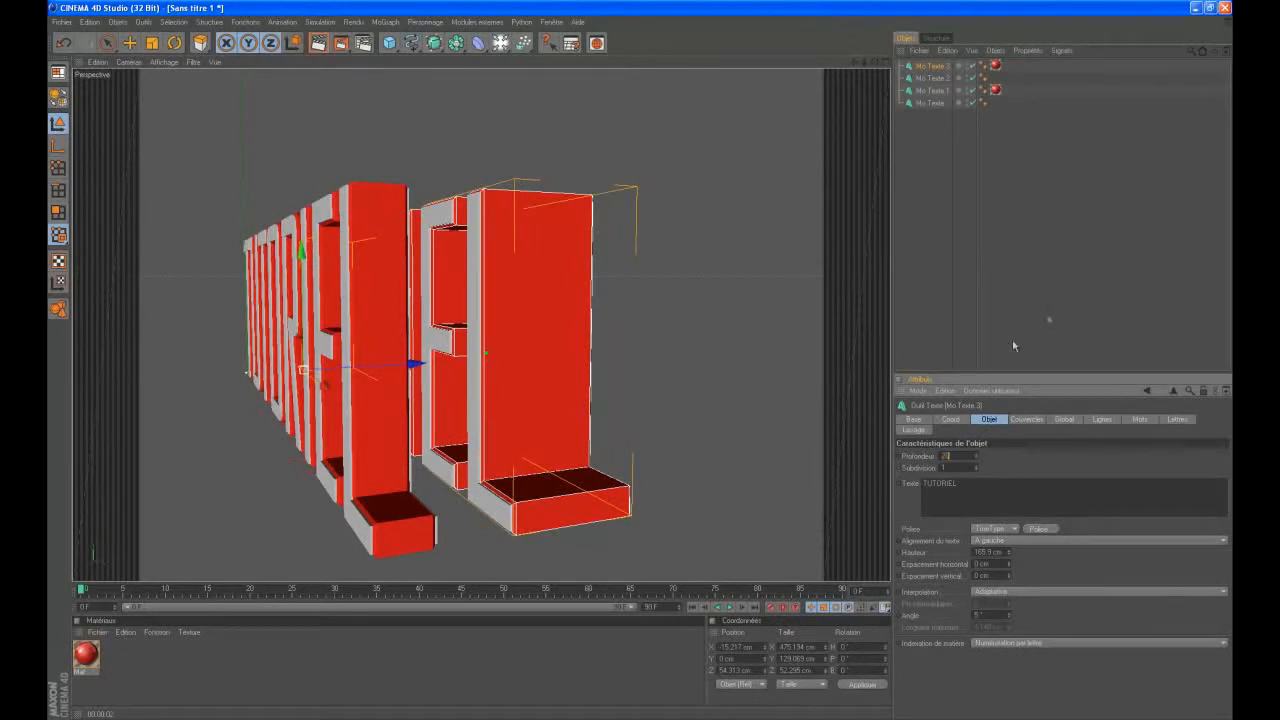
{"action": "type", "text": "0"}
{"action": "key", "text": "Return"}
- Move Mo Texte 2 and Mo Texte 3 together along Z to about 25 cm, directly behind the front pair
{"action": "left_click", "coordinate": [927, 78], "text": "ctrl"}
{"action": "left_click_drag", "start_coordinate": [420, 395], "coordinate": [641, 367]}
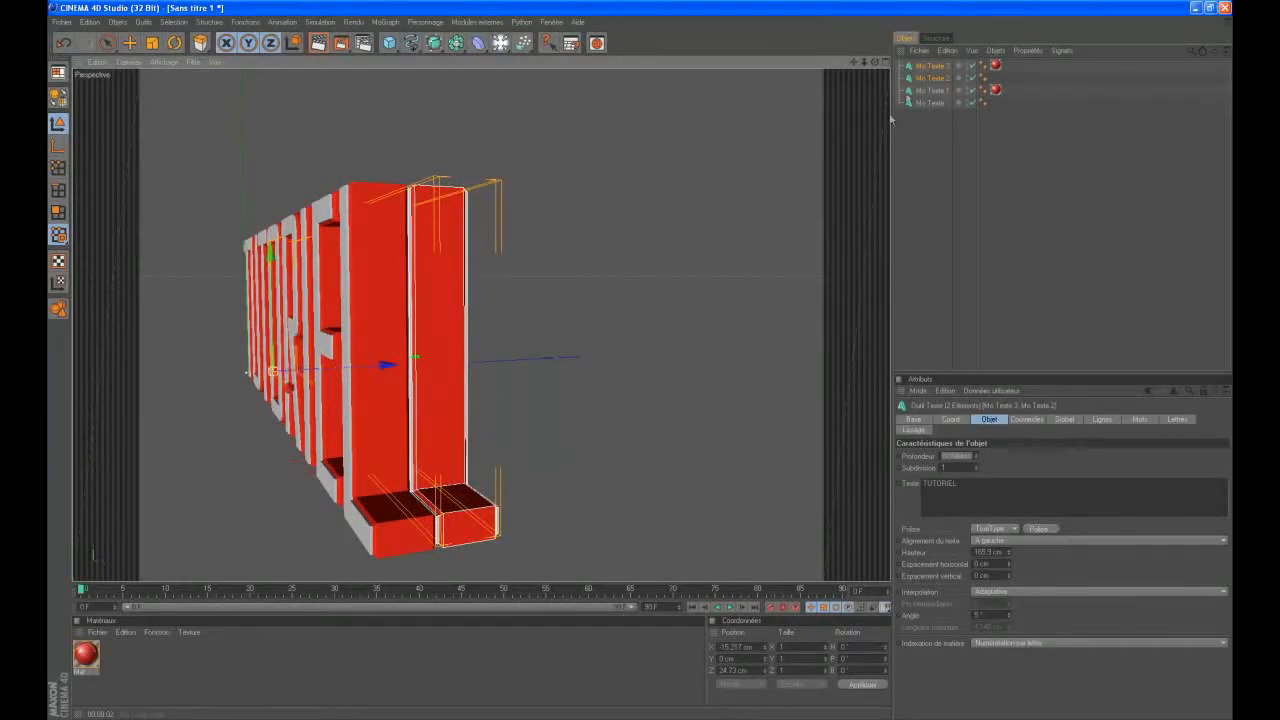
- Duplicate the rear text pair twice, stacking the copies behind it along Z at about 48 cm and 71 cm
{"action": "key", "text": "ctrl+c"}
{"action": "key", "text": "ctrl+v"}
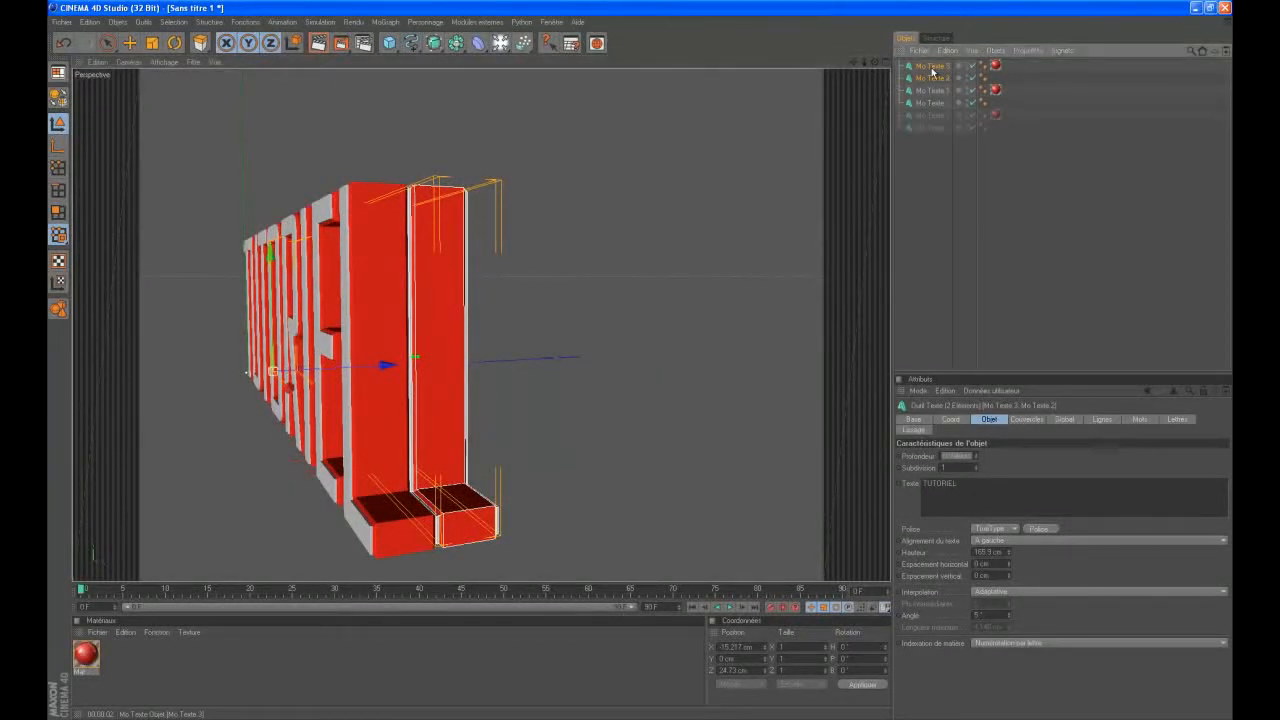
{"action": "left_click_drag", "start_coordinate": [876, 64], "coordinate": [648, 367]}
{"action": "left_click_drag", "start_coordinate": [388, 364], "coordinate": [641, 366]}
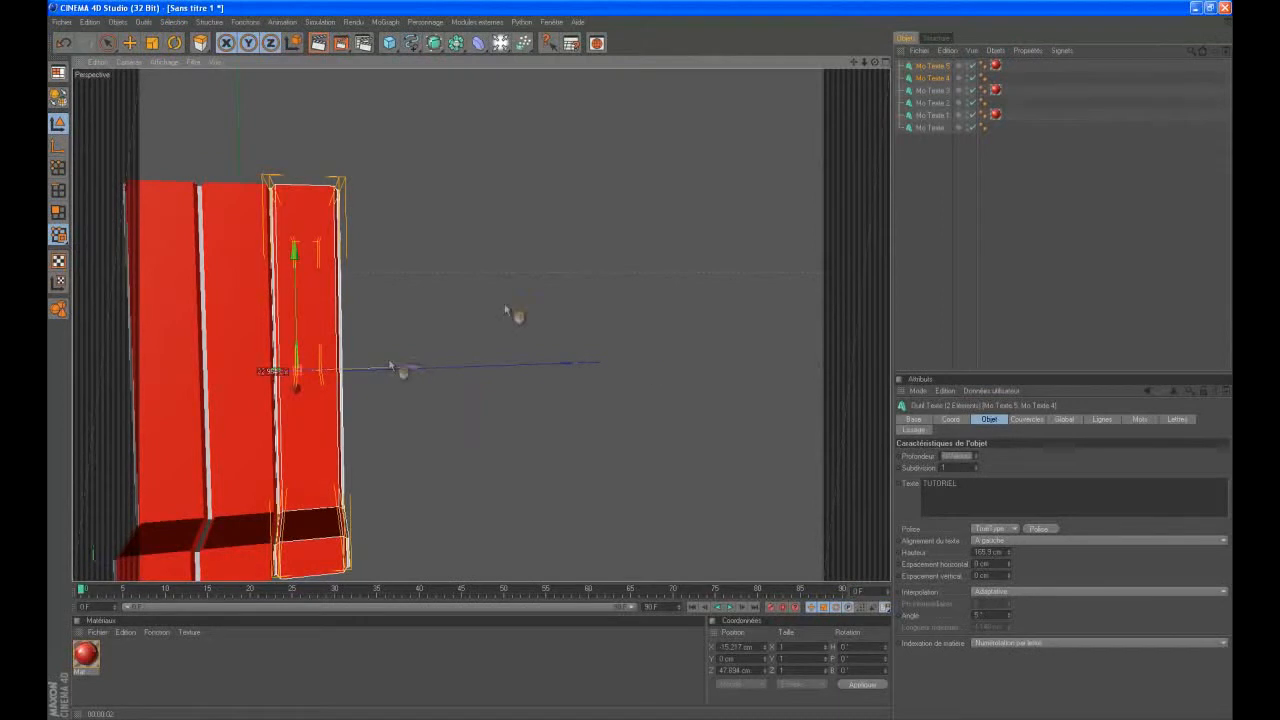
{"action": "key", "text": "ctrl+v"}
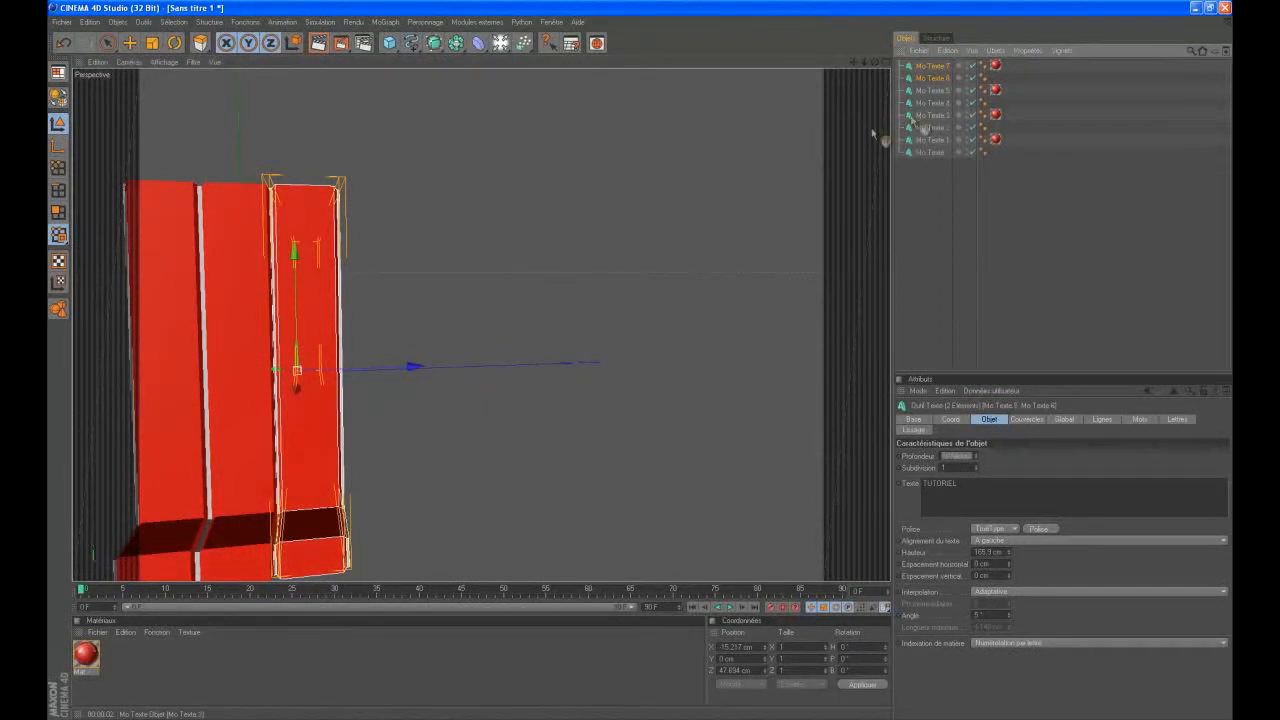
{"action": "left_click_drag", "start_coordinate": [414, 368], "coordinate": [641, 366]}
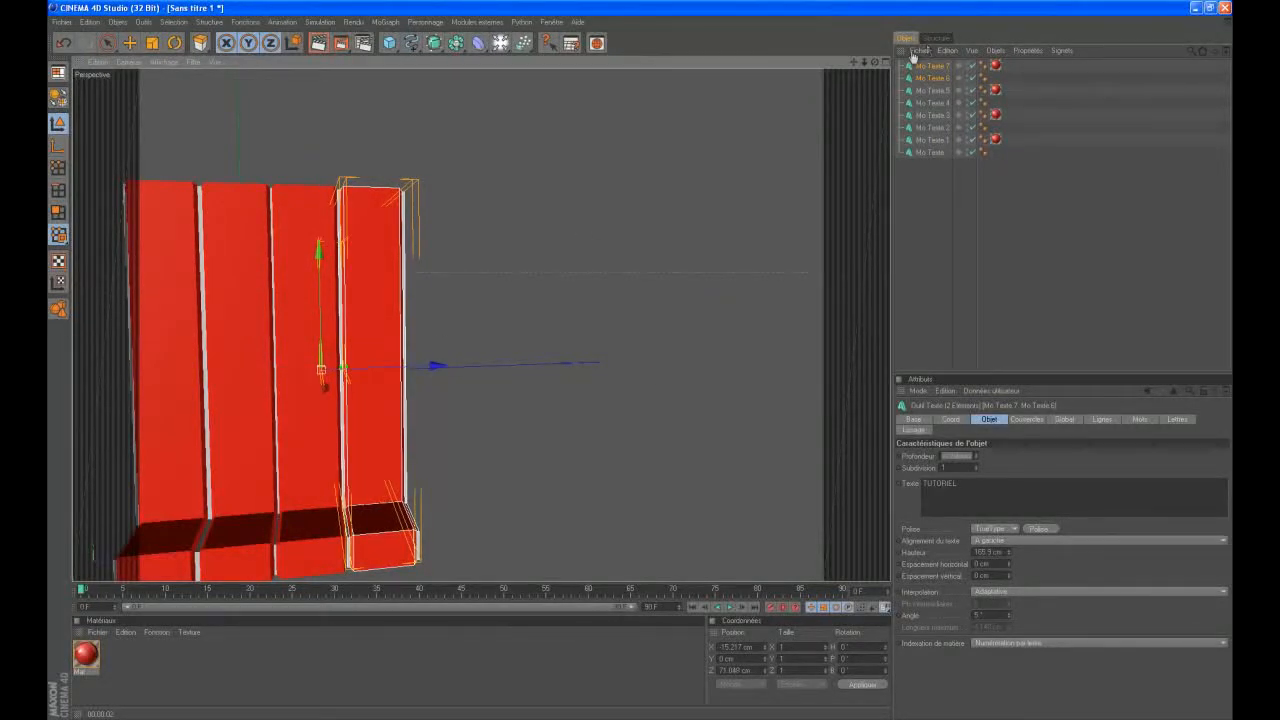
- Render the view of the stacked text layers from the front
{"action": "left_click_drag", "start_coordinate": [876, 64], "coordinate": [636, 359]}
{"action": "scroll", "coordinate": [636, 368], "scroll_direction": "up", "scroll_amount": 4}
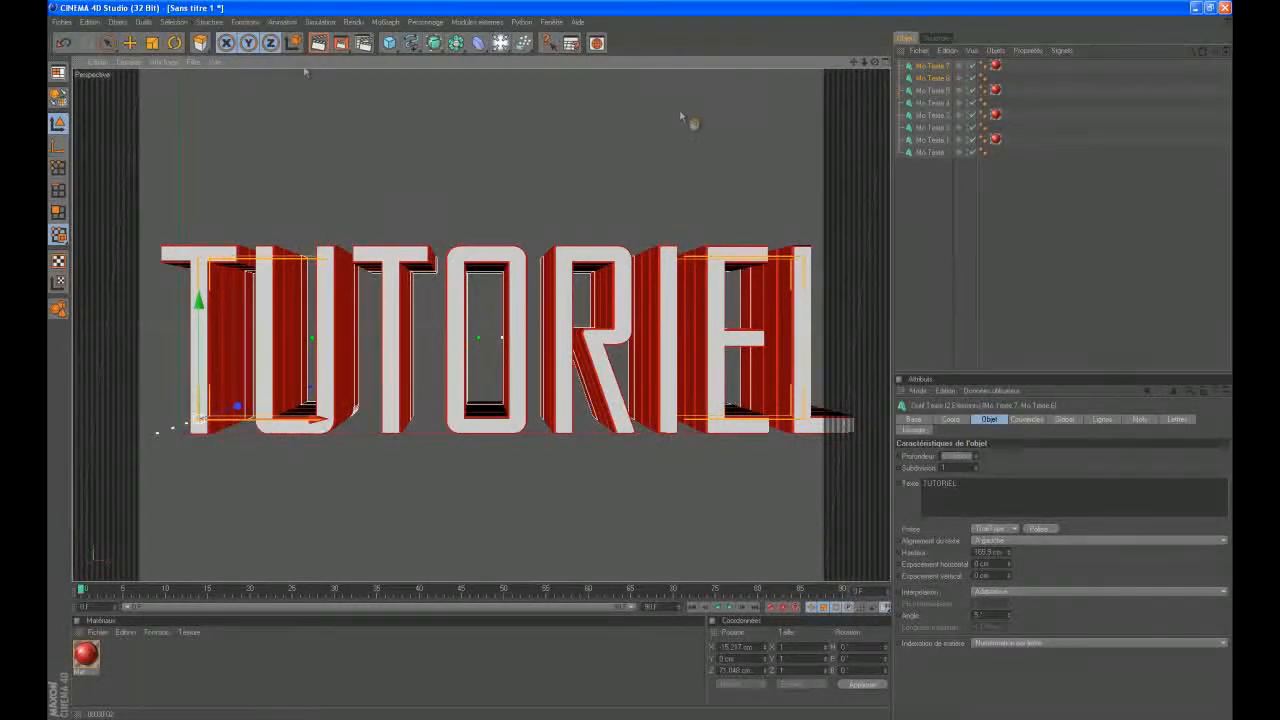
{"action": "key", "text": "ctrl+r"}
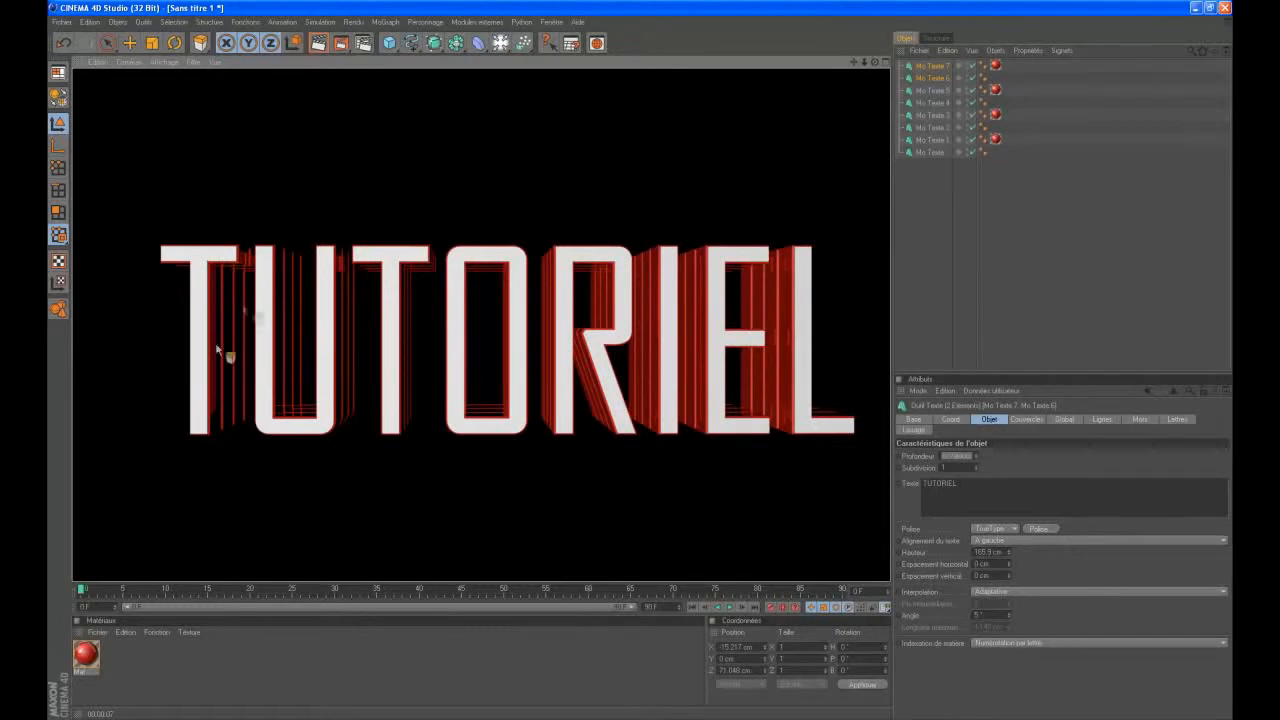
- Add a light to the scene and place it in front of the text's first letters, at about 96 cm along X
{"action": "left_click", "coordinate": [500, 43]}
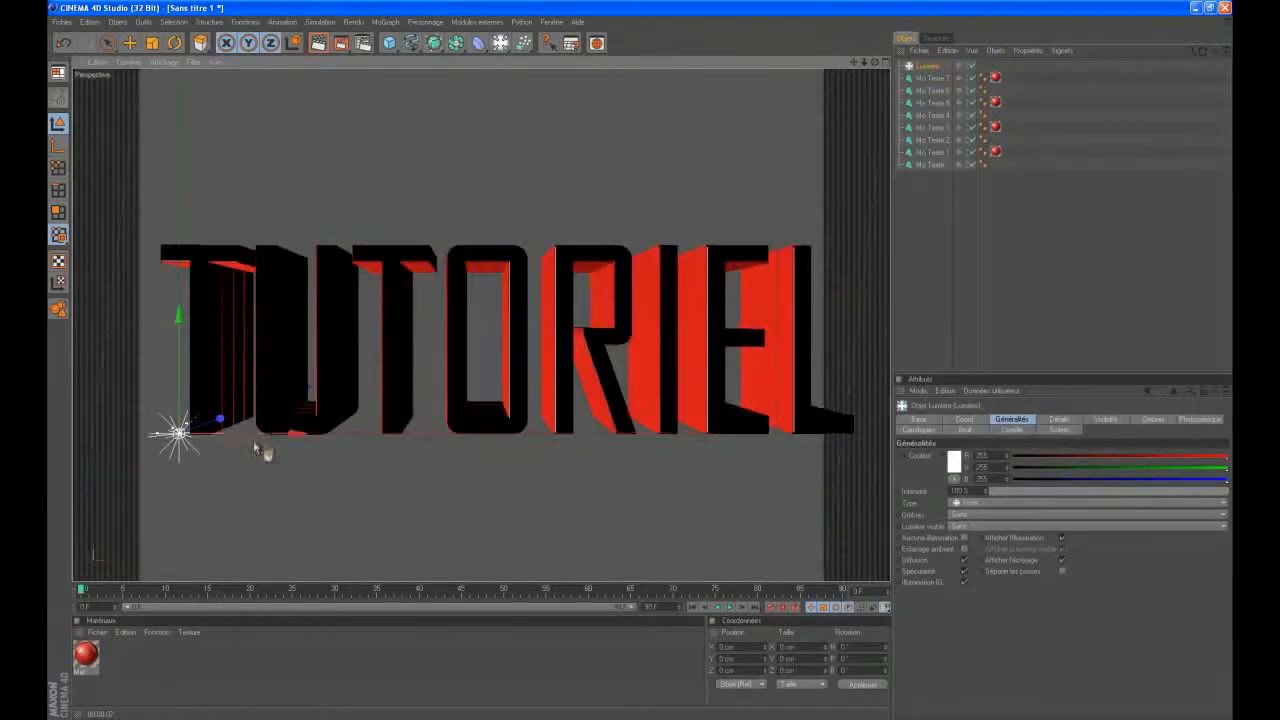
{"action": "left_click_drag", "start_coordinate": [294, 434], "coordinate": [651, 366]}
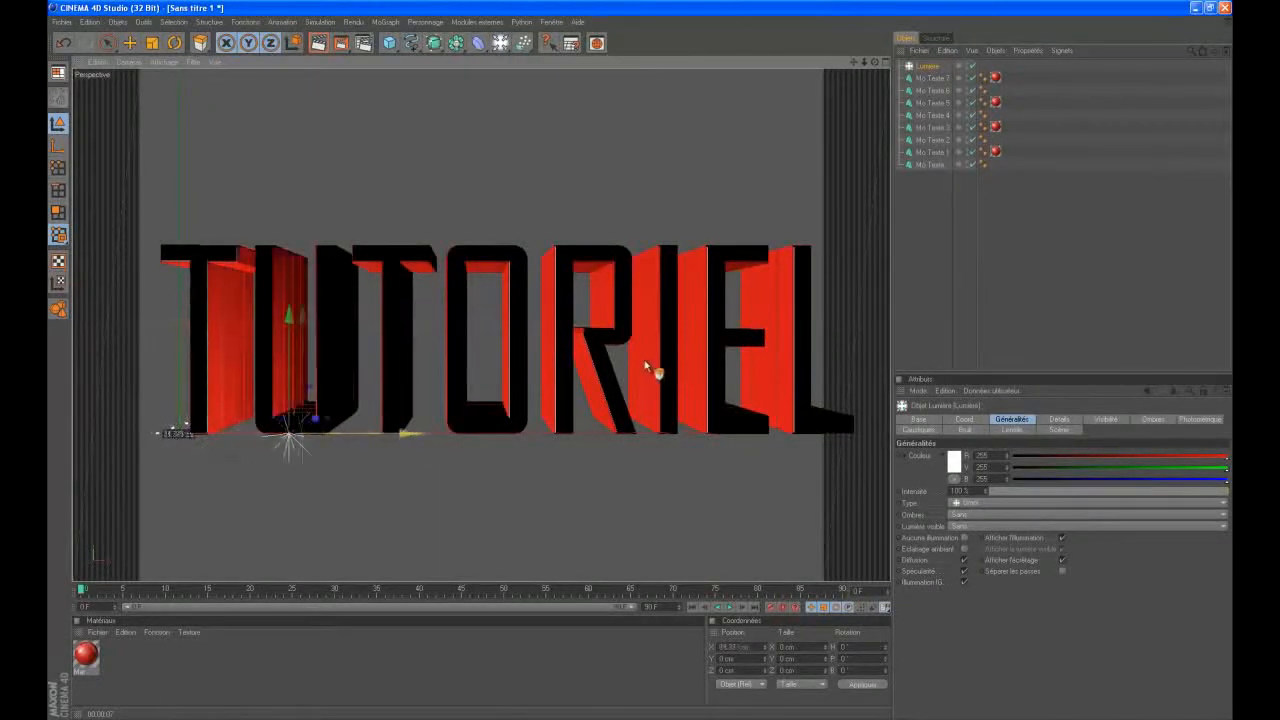
{"action": "left_click_drag", "start_coordinate": [597, 427], "coordinate": [343, 419]}
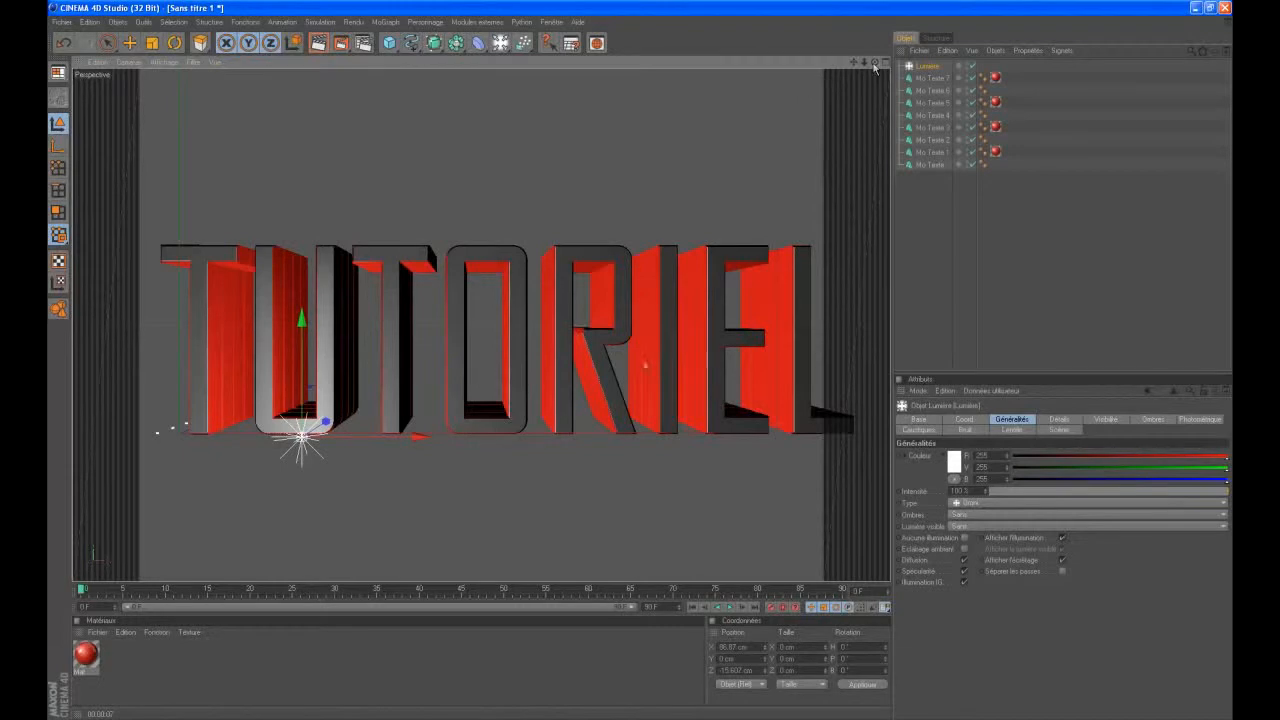
{"action": "left_click_drag", "start_coordinate": [875, 65], "coordinate": [670, 364]}
{"action": "left_click_drag", "start_coordinate": [363, 431], "coordinate": [421, 330]}
- Add a second light and place it in front of the last letters, at about X 393 cm and Z -64 cm
{"action": "left_click", "coordinate": [500, 43]}
{"action": "left_click_drag", "start_coordinate": [322, 438], "coordinate": [810, 488]}
{"action": "left_click_drag", "start_coordinate": [748, 462], "coordinate": [654, 366]}
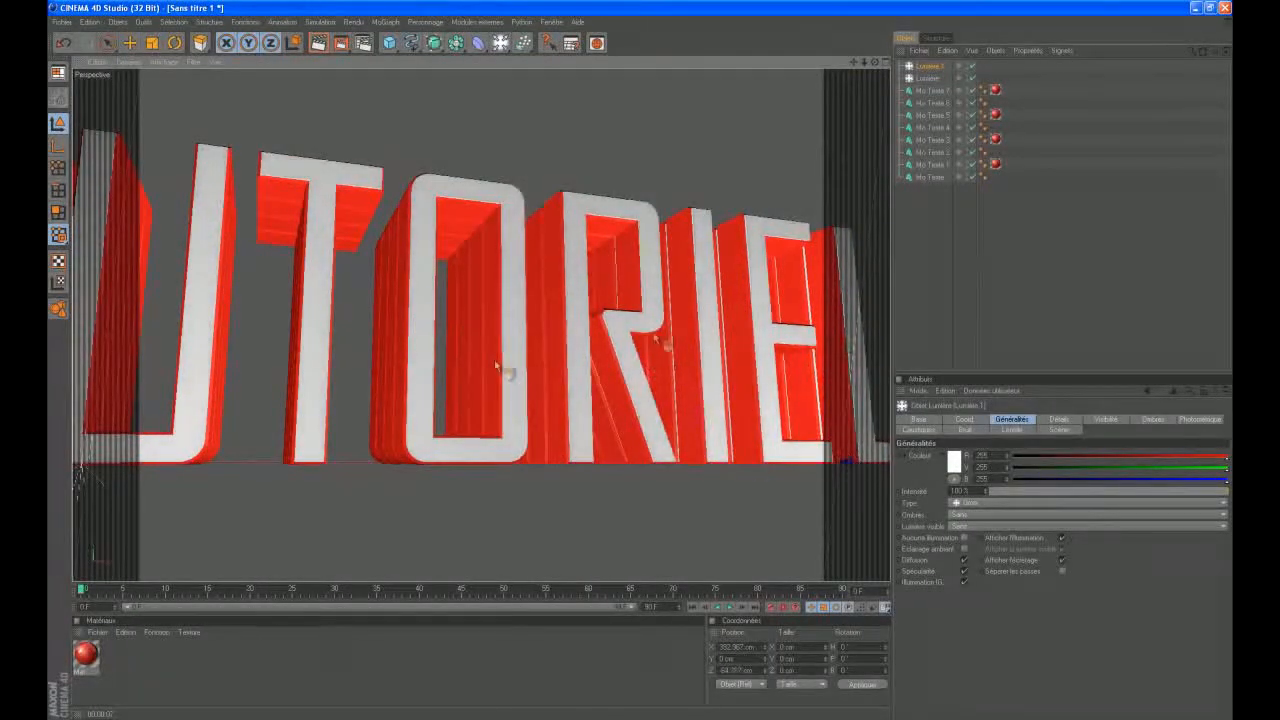
- Render the view of the whole text lit by the two lights
{"action": "scroll", "coordinate": [398, 355], "scroll_direction": "down", "scroll_amount": 3}
{"action": "scroll", "coordinate": [398, 355], "scroll_direction": "down", "scroll_amount": 1}
{"action": "left_click_drag", "start_coordinate": [875, 63], "coordinate": [634, 368]}
{"action": "left_click", "coordinate": [322, 50]}
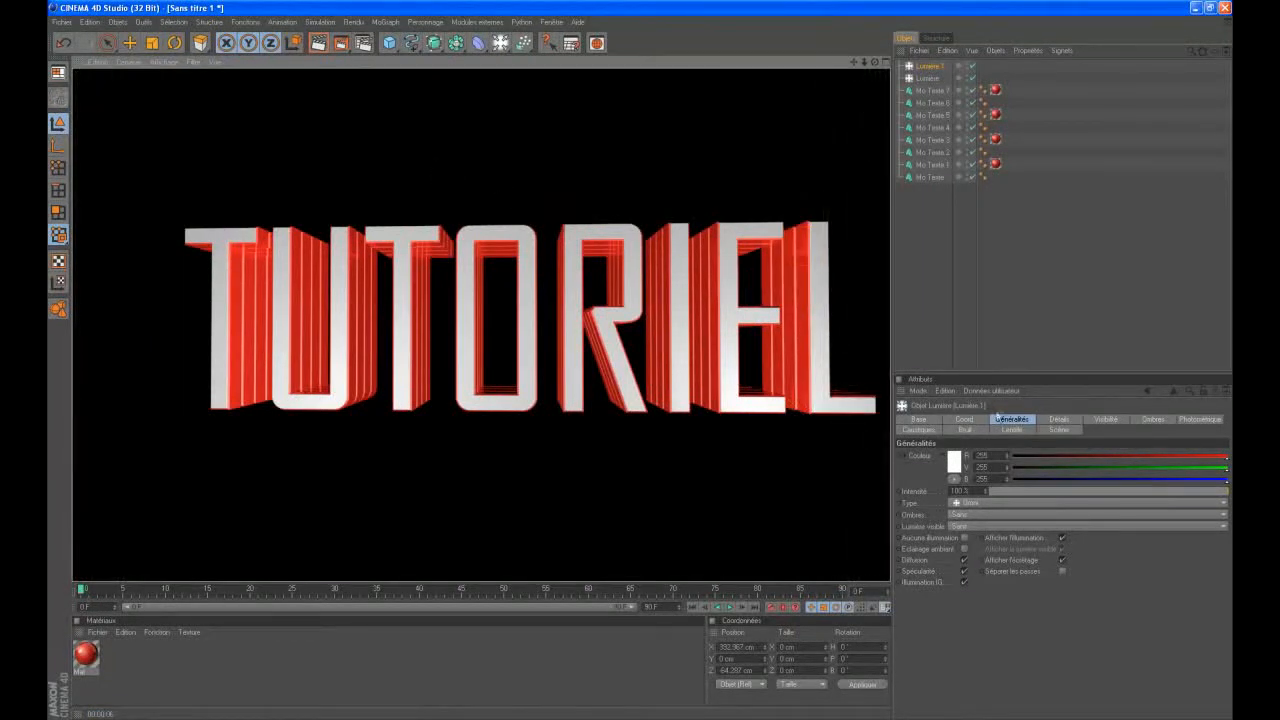
- Replace the wording of all eight Mo Texte layers with "ASTIC"
{"action": "left_click", "coordinate": [936, 178]}
{"action": "left_click", "coordinate": [930, 91], "text": "shift"}
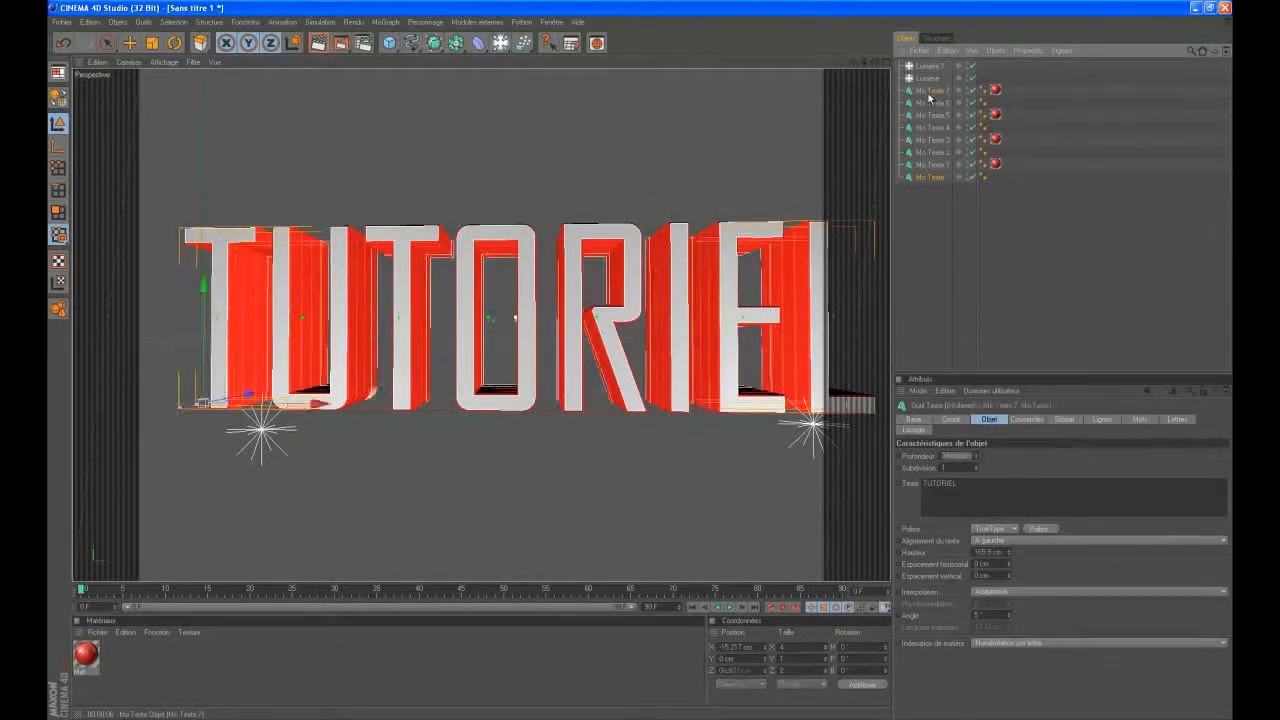
{"action": "left_click", "coordinate": [938, 196]}
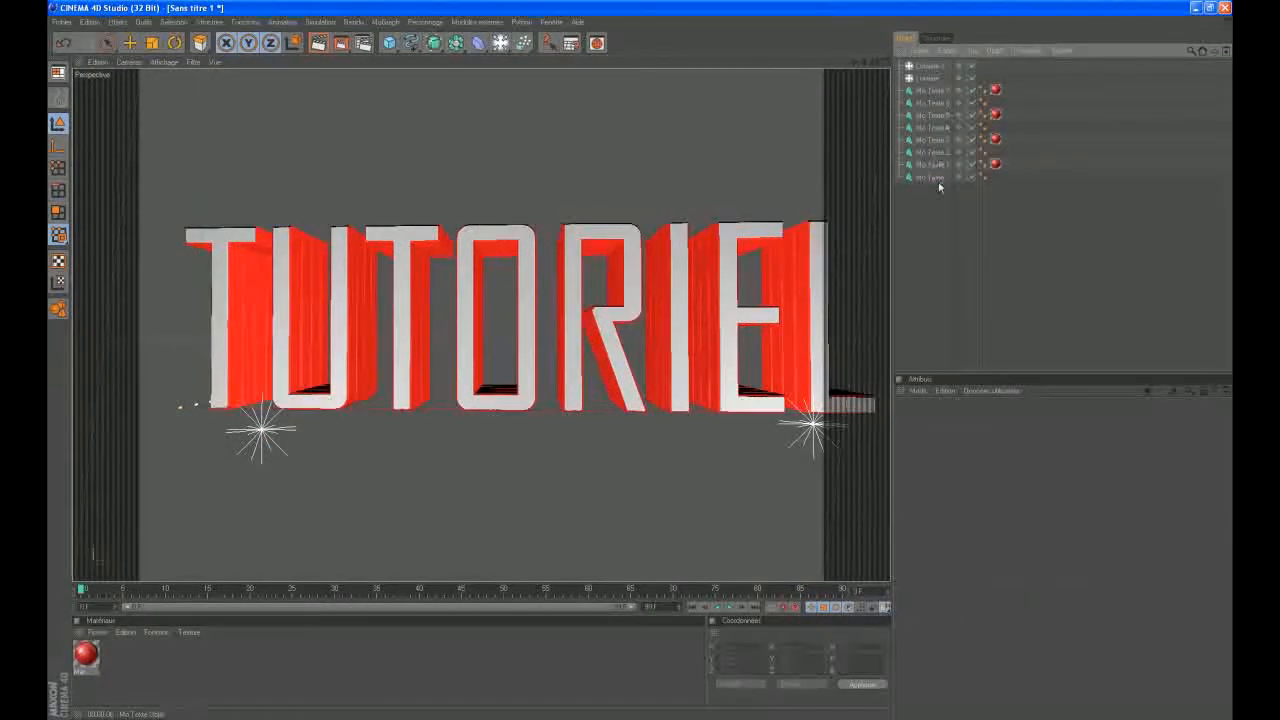
{"action": "left_click", "coordinate": [938, 179]}
{"action": "left_click", "coordinate": [932, 91], "text": "shift"}
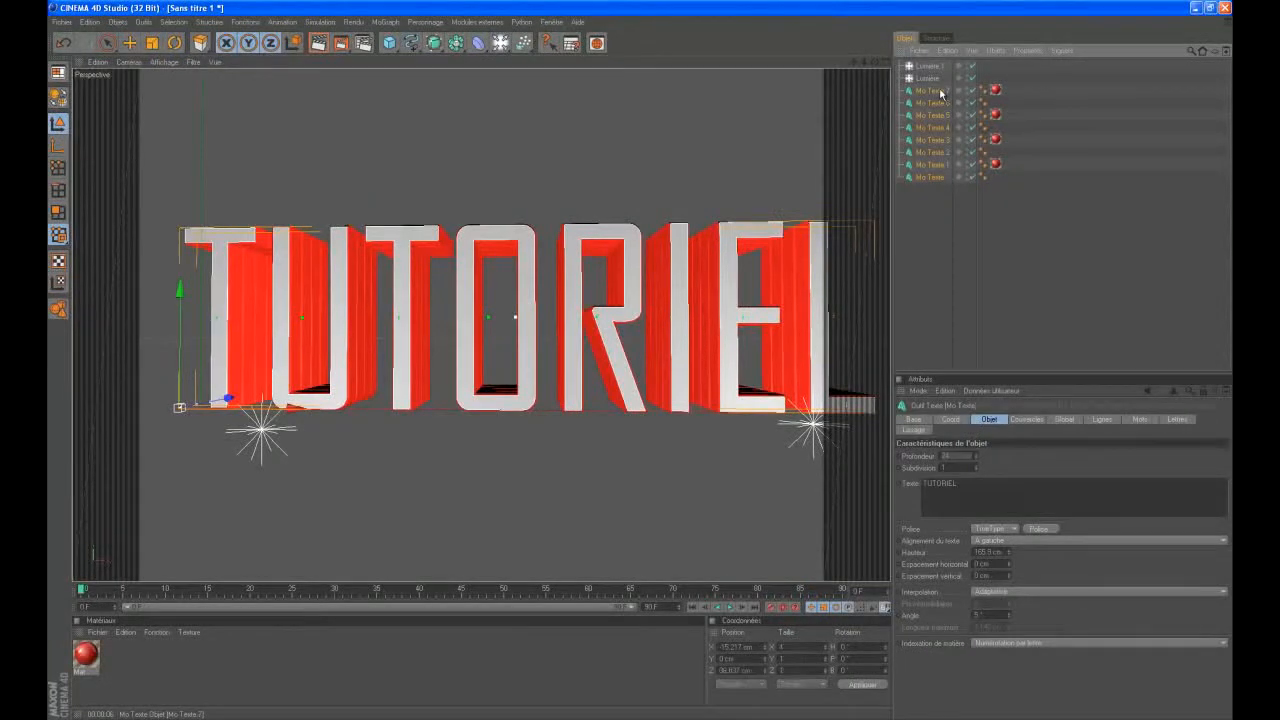
{"action": "double_click", "coordinate": [952, 483]}
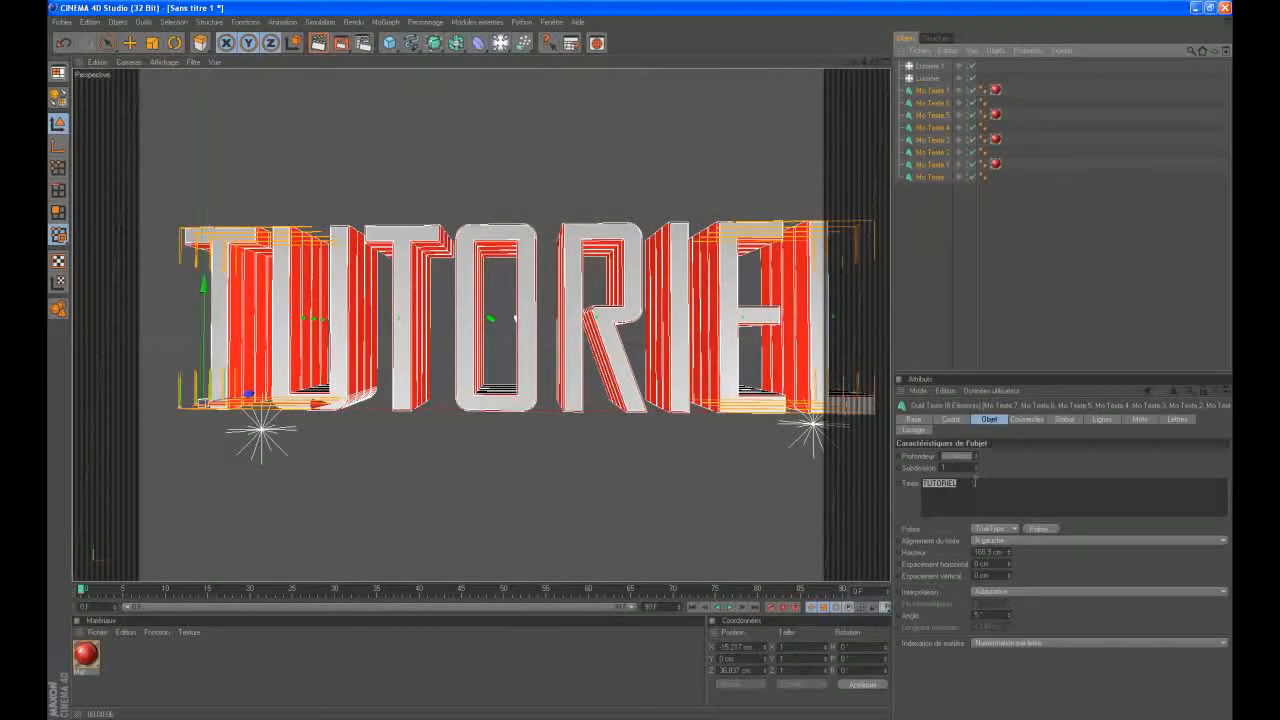
{"action": "left_click_drag", "start_coordinate": [975, 483], "coordinate": [922, 484]}
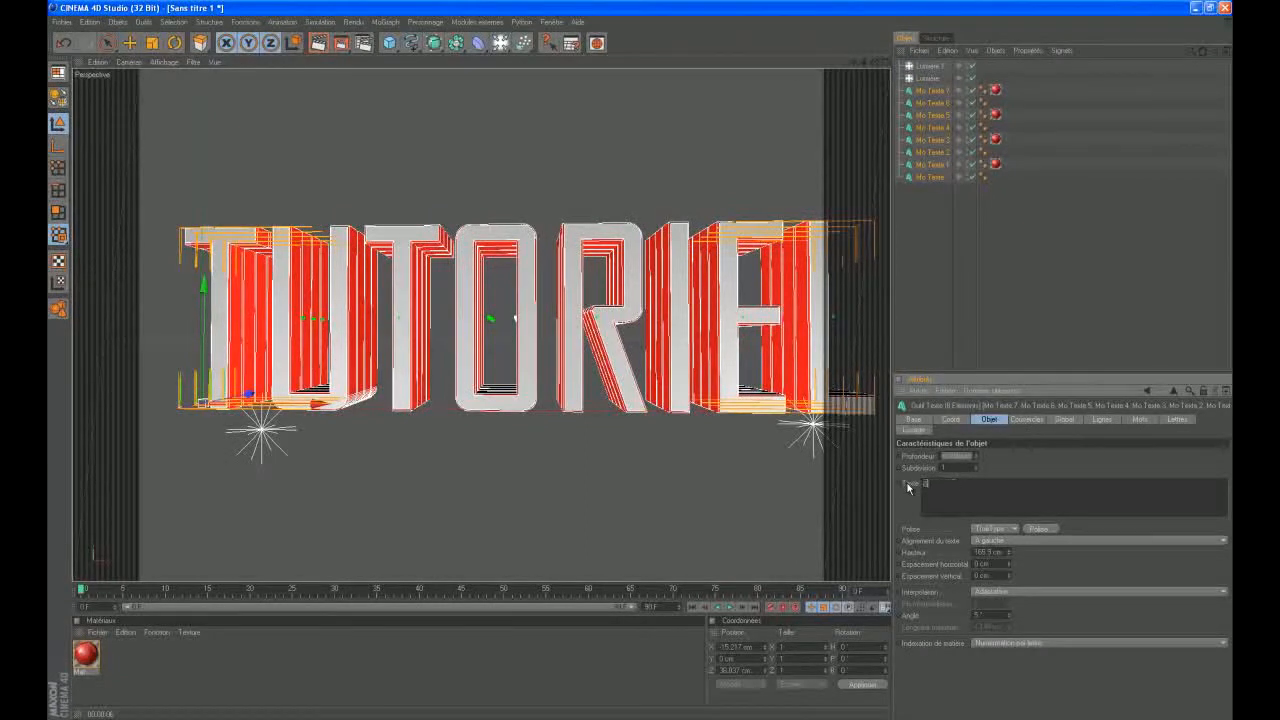
{"action": "left_click", "coordinate": [1019, 340]}
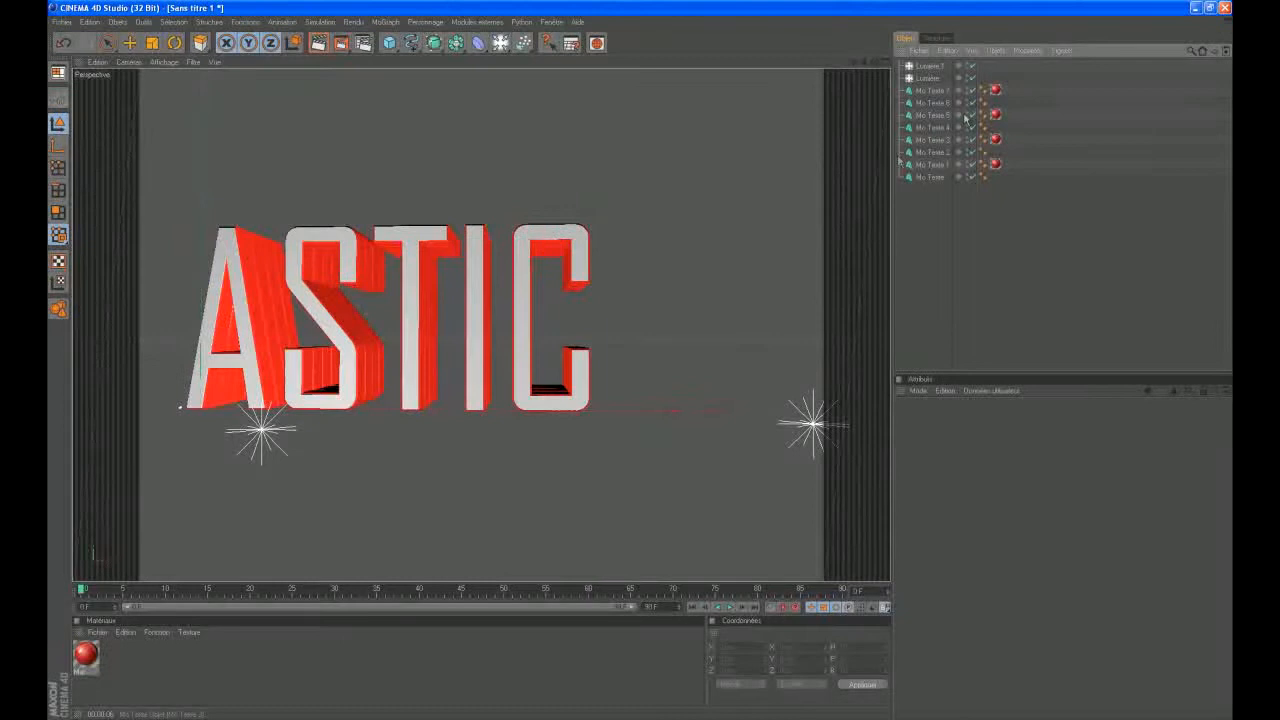
- Move all eight text layers together along X to about 80 cm, centring the word between the lights, and render the view
{"action": "left_click", "coordinate": [940, 92]}
{"action": "left_click", "coordinate": [932, 179], "text": "shift"}
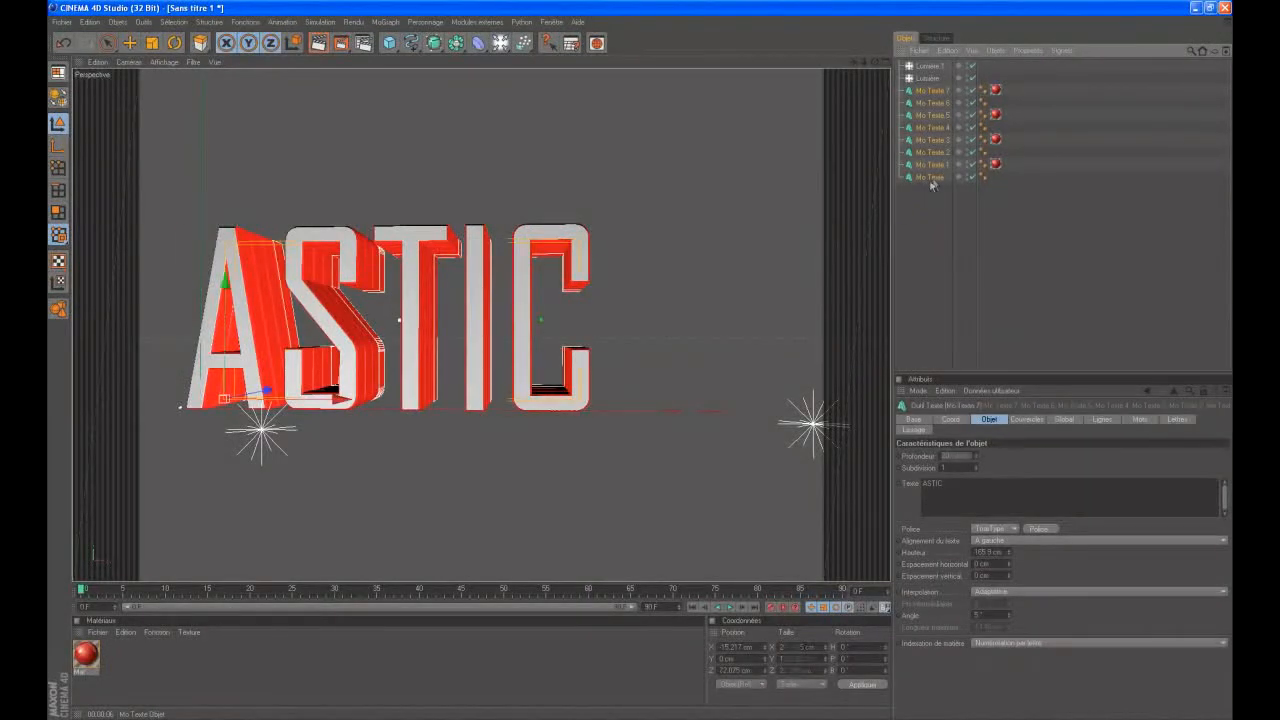
{"action": "left_click_drag", "start_coordinate": [340, 405], "coordinate": [452, 406]}
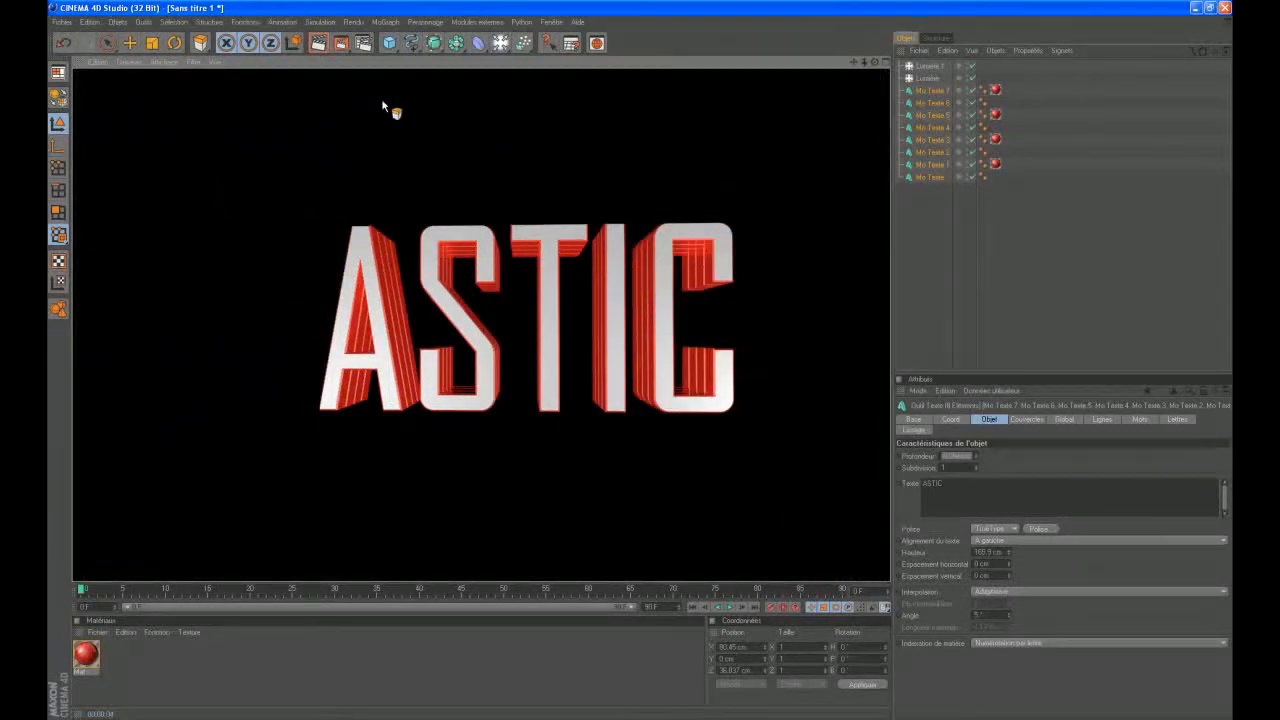
{"action": "left_click", "coordinate": [1031, 268]}
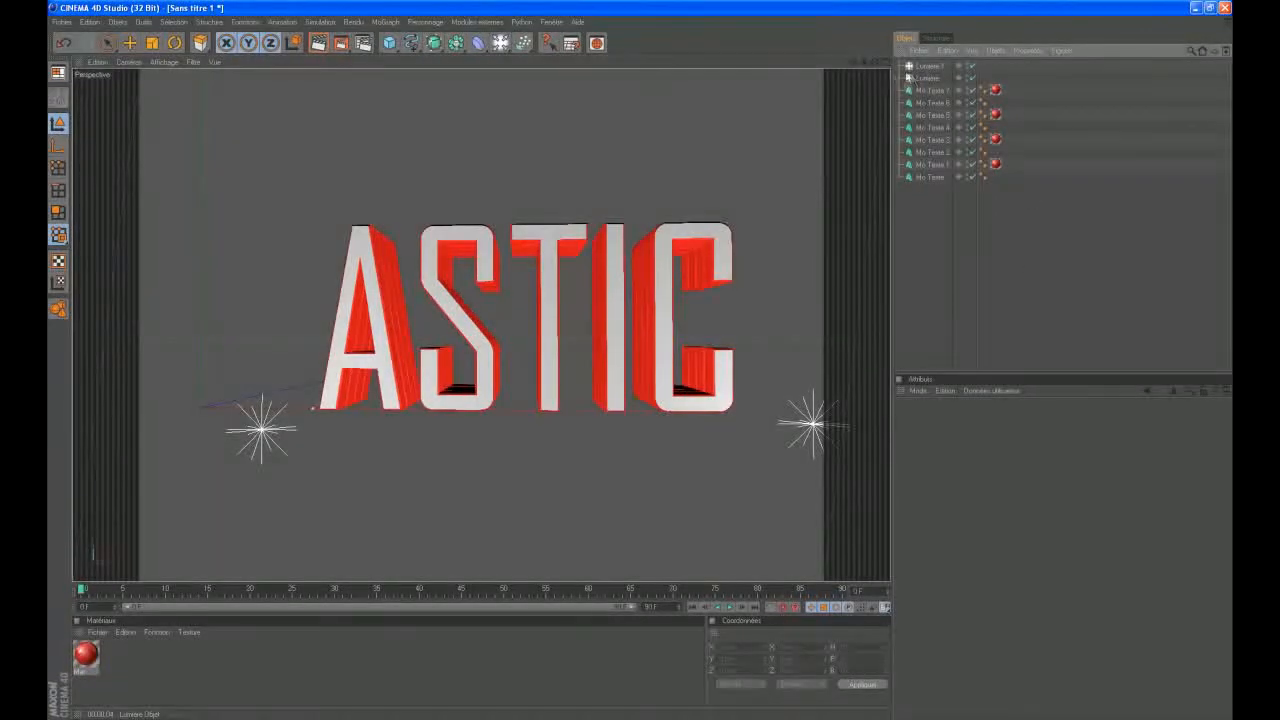
- Delete both lights, Lumière and Lumière 1, from the scene
{"action": "left_click_drag", "start_coordinate": [875, 62], "coordinate": [642, 366]}
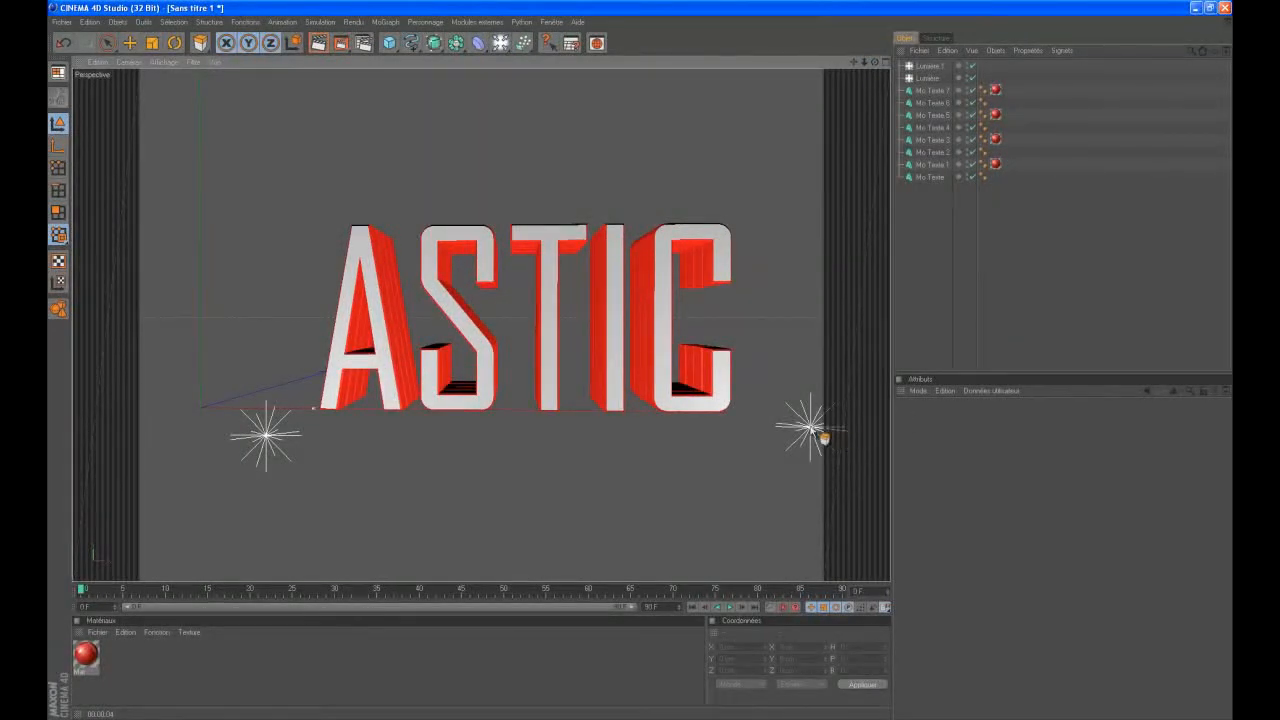
{"action": "left_click", "coordinate": [929, 66]}
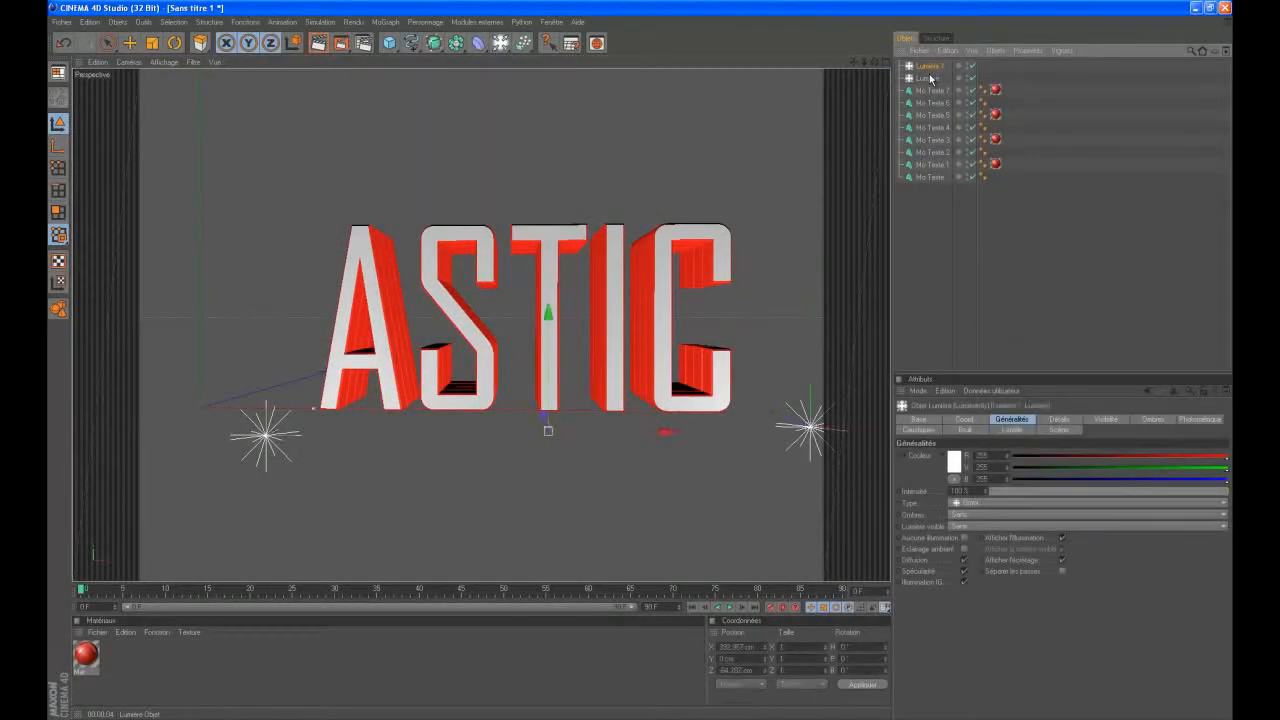
{"action": "key", "text": "Delete"}
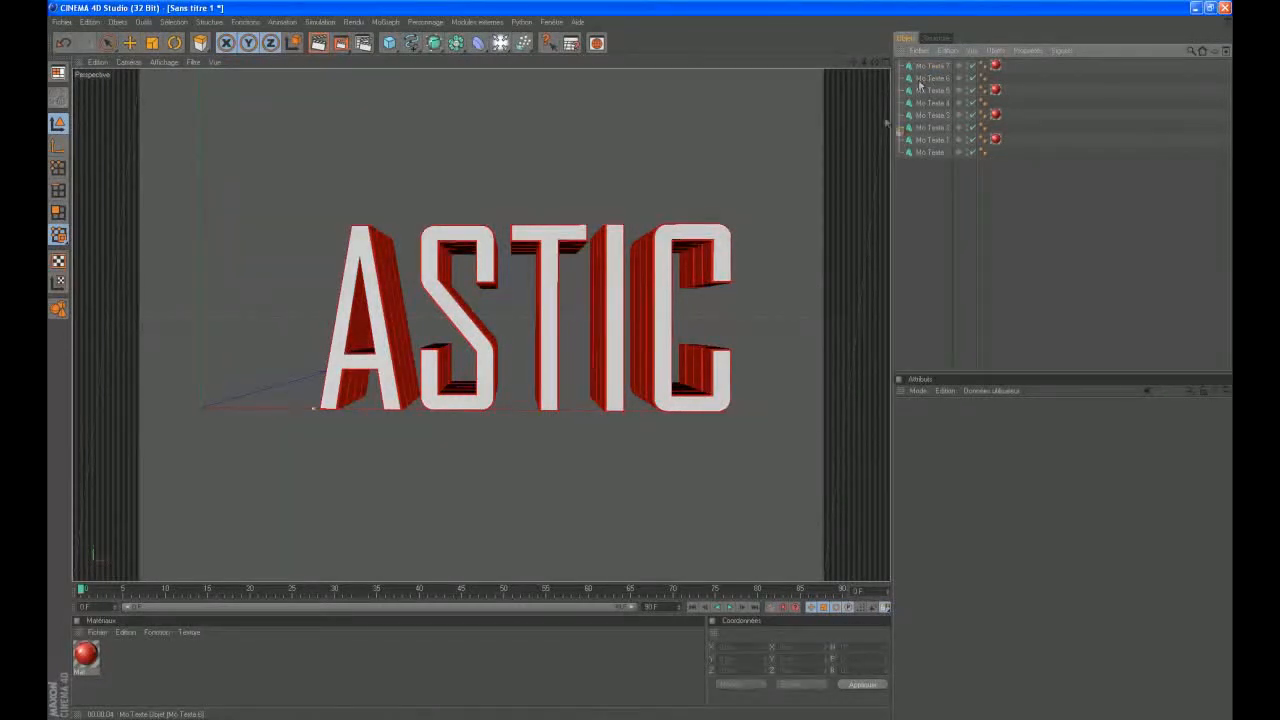
{"action": "left_click_drag", "start_coordinate": [853, 65], "coordinate": [706, 171]}
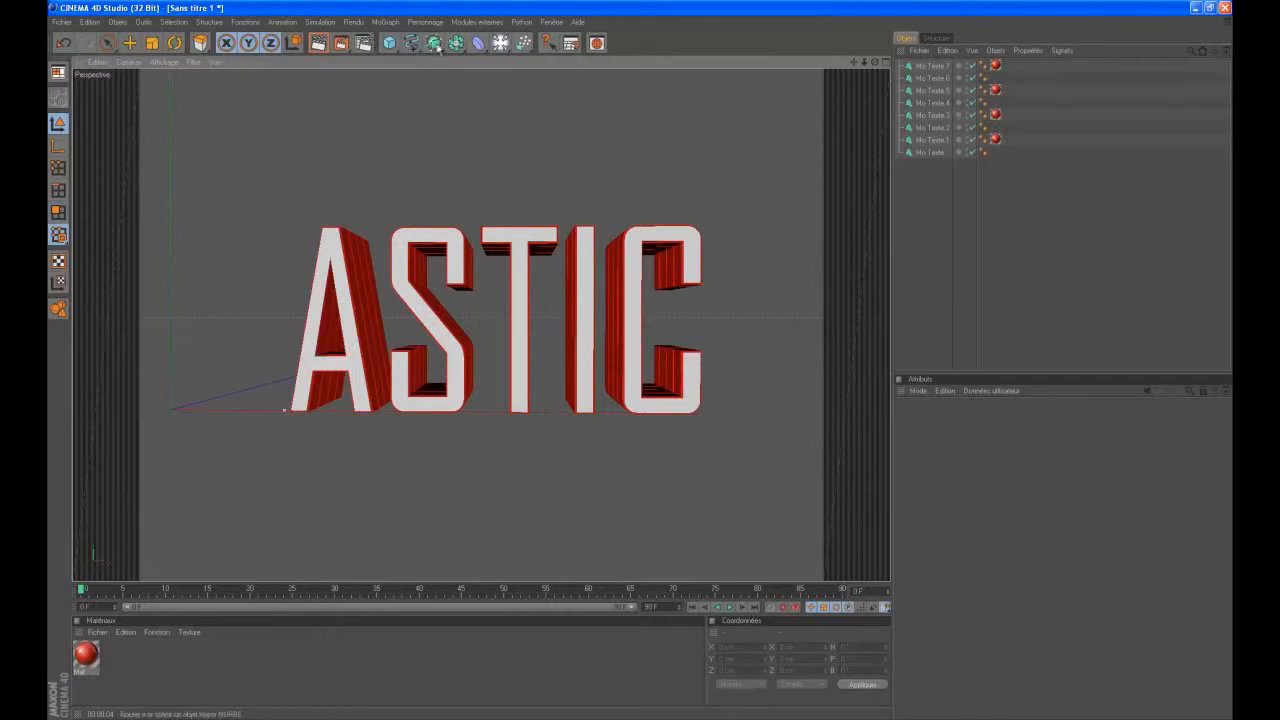
{"action": "left_click", "coordinate": [478, 47]}
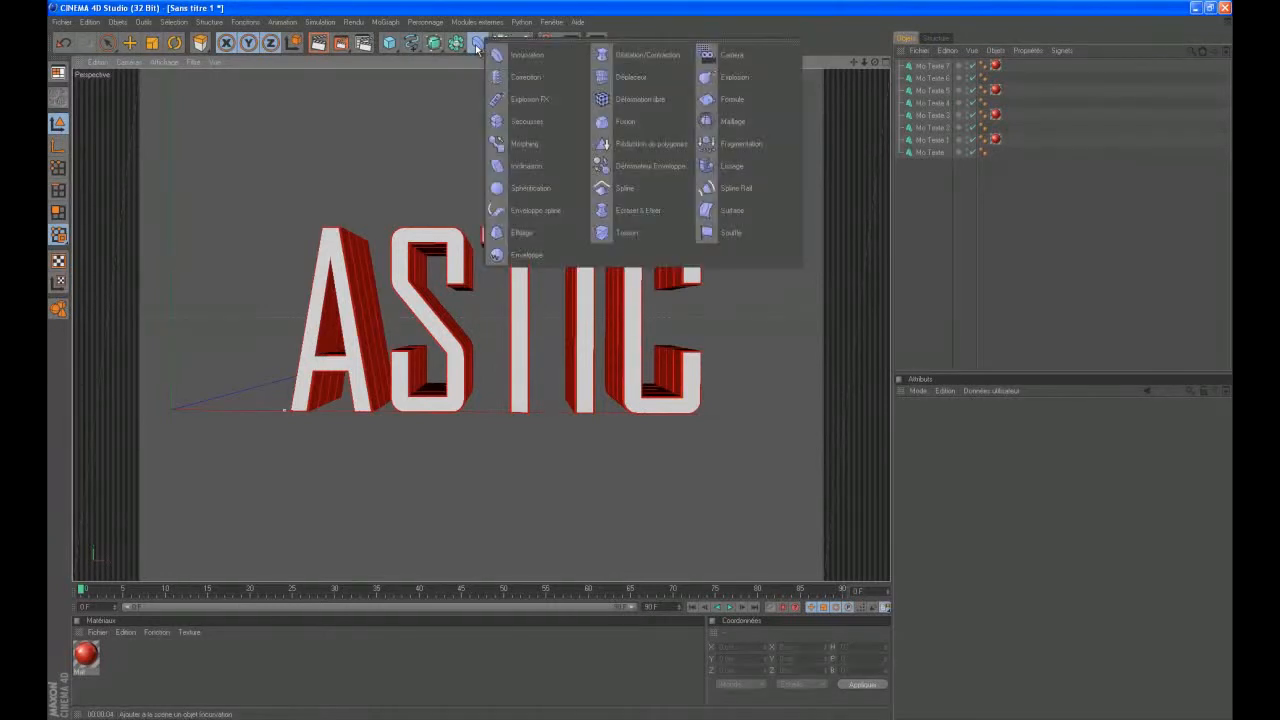
{"action": "left_click", "coordinate": [388, 44]}
{"action": "left_click", "coordinate": [388, 44]}
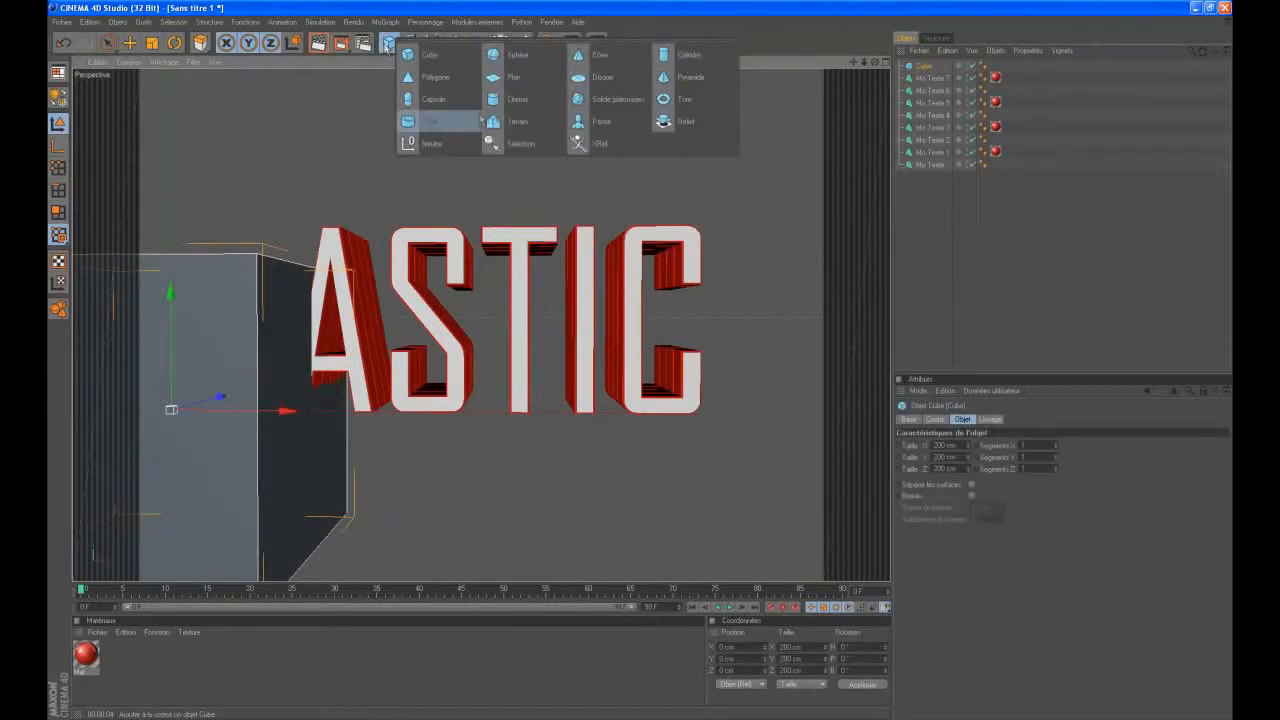
{"action": "left_click", "coordinate": [930, 69]}
{"action": "key", "text": "Delete"}
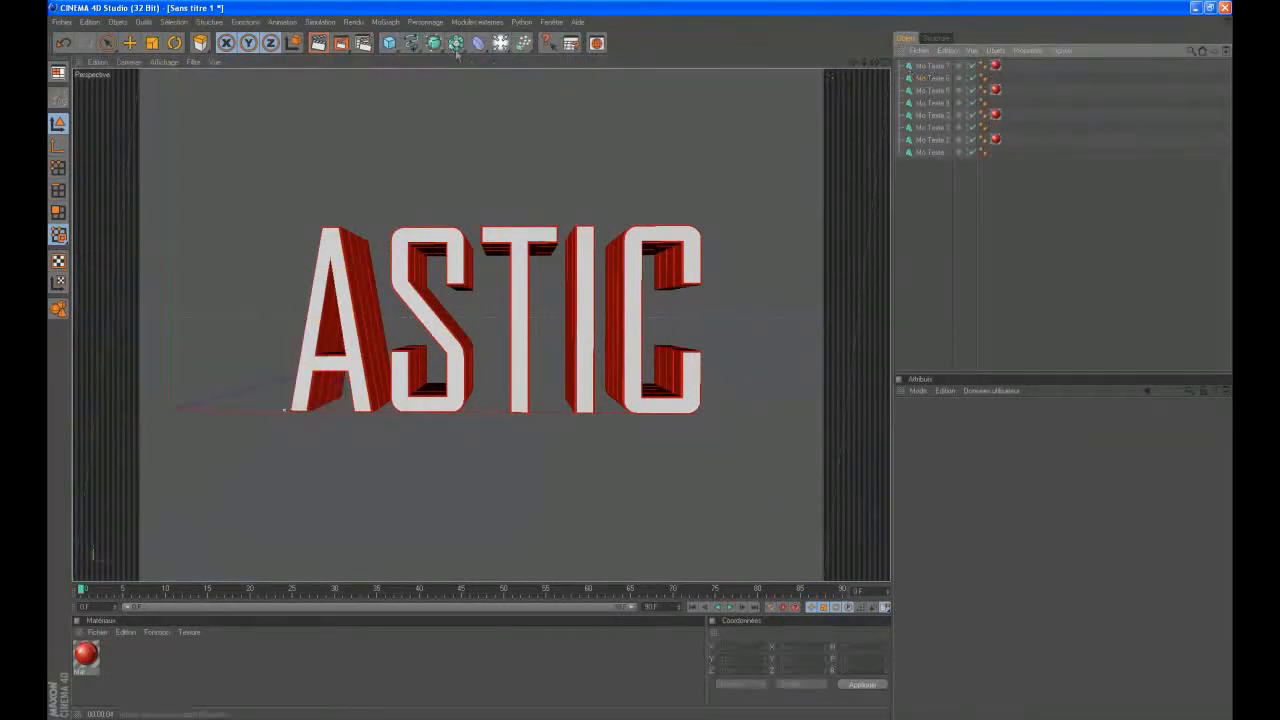
- Add a plane, move it along X to about 224 cm under the text, and set its width to 600 cm
{"action": "left_click", "coordinate": [388, 44]}
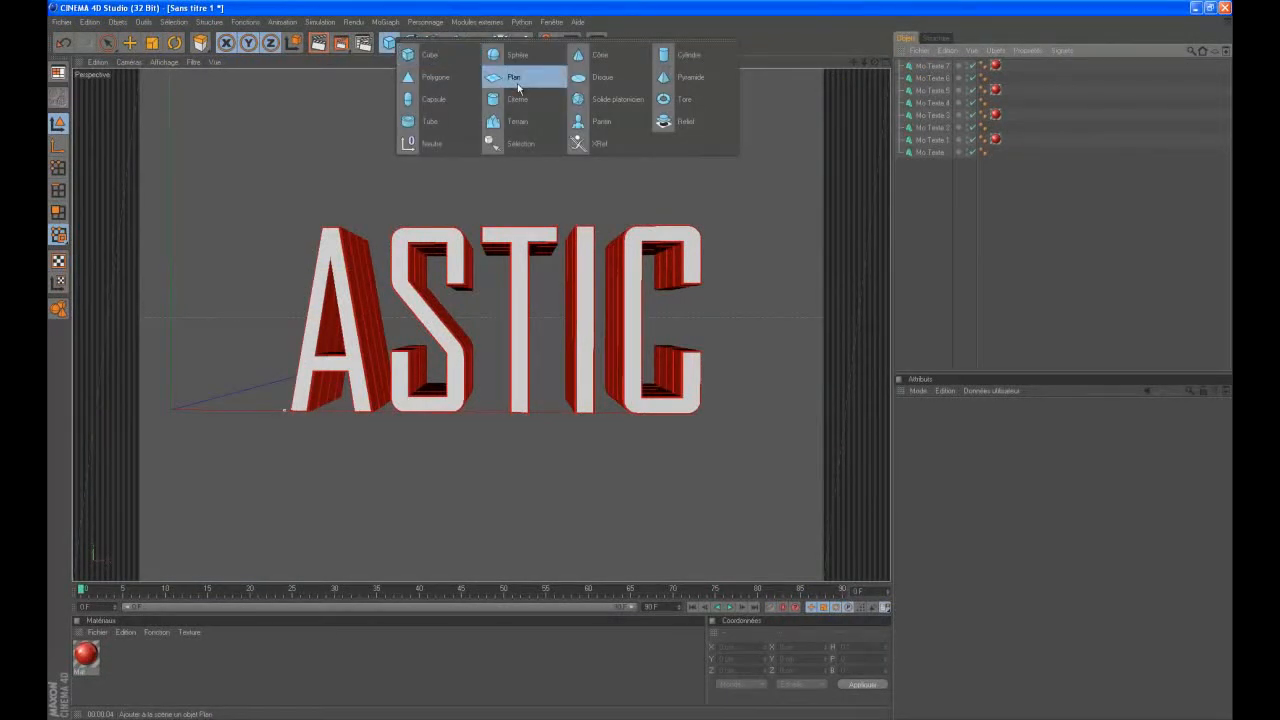
{"action": "left_click", "coordinate": [518, 88]}
{"action": "left_click_drag", "start_coordinate": [296, 421], "coordinate": [645, 360]}
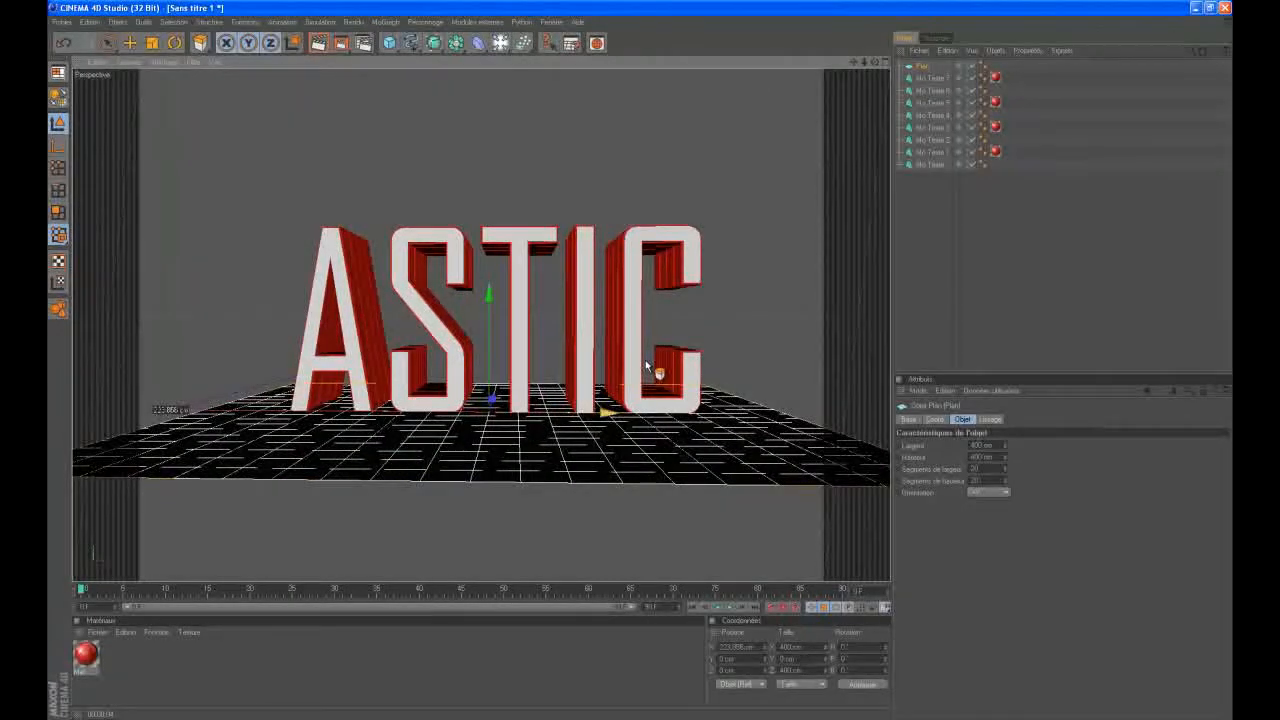
{"action": "left_click_drag", "start_coordinate": [1006, 441], "coordinate": [1007, 440]}
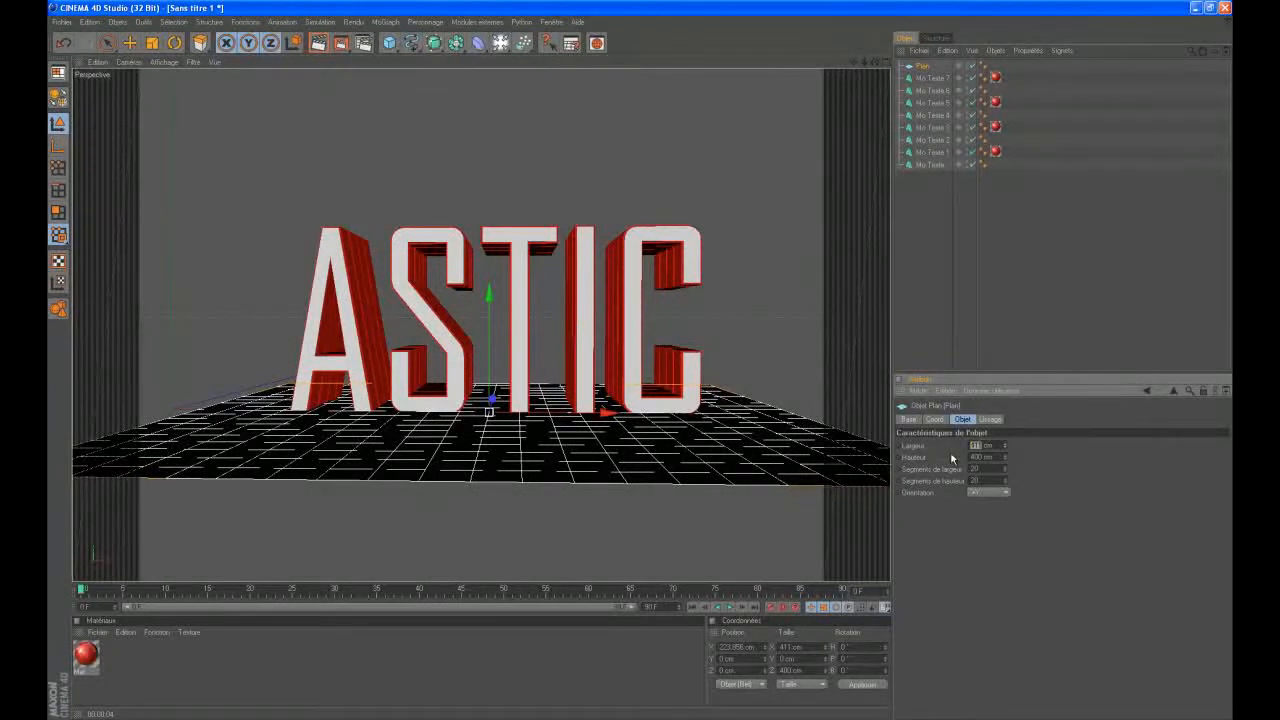
{"action": "type", "text": "800"}
{"action": "key", "text": "Return"}
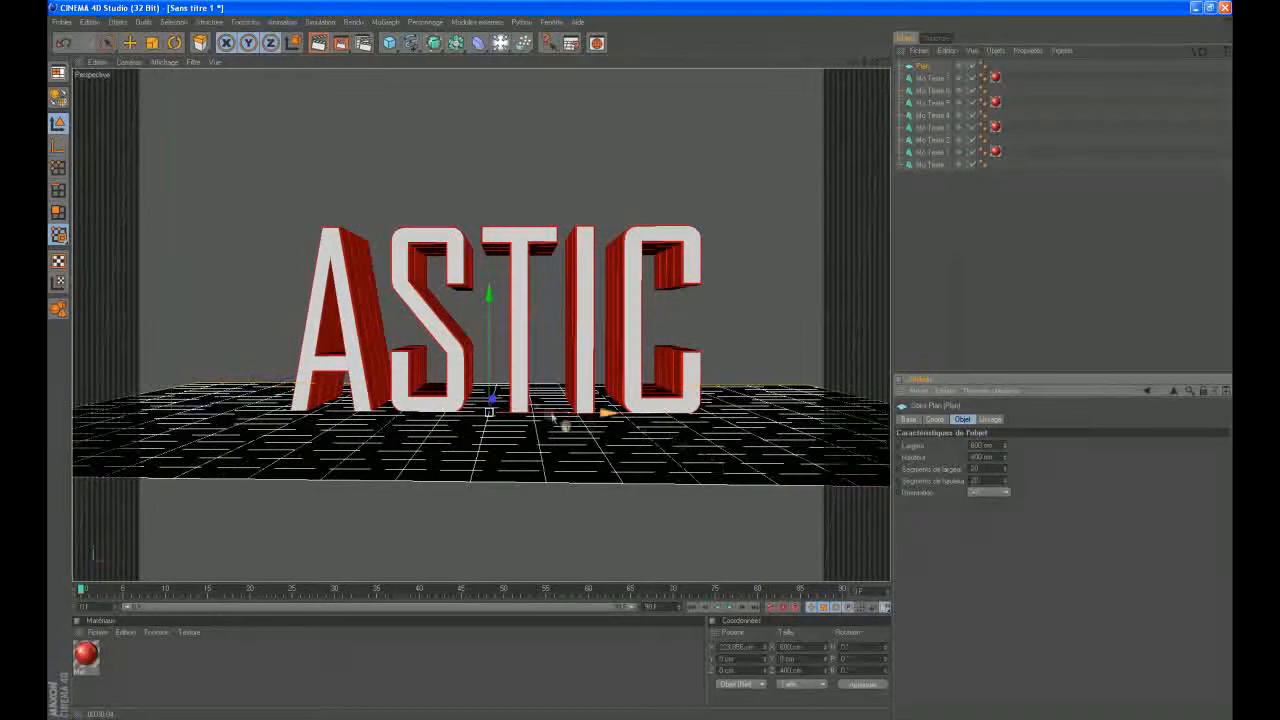
- Raise the plane above the text to about Y 199 cm and tilt it to about 10° pitch and 12° bank
{"action": "left_click_drag", "start_coordinate": [484, 322], "coordinate": [790, 210]}
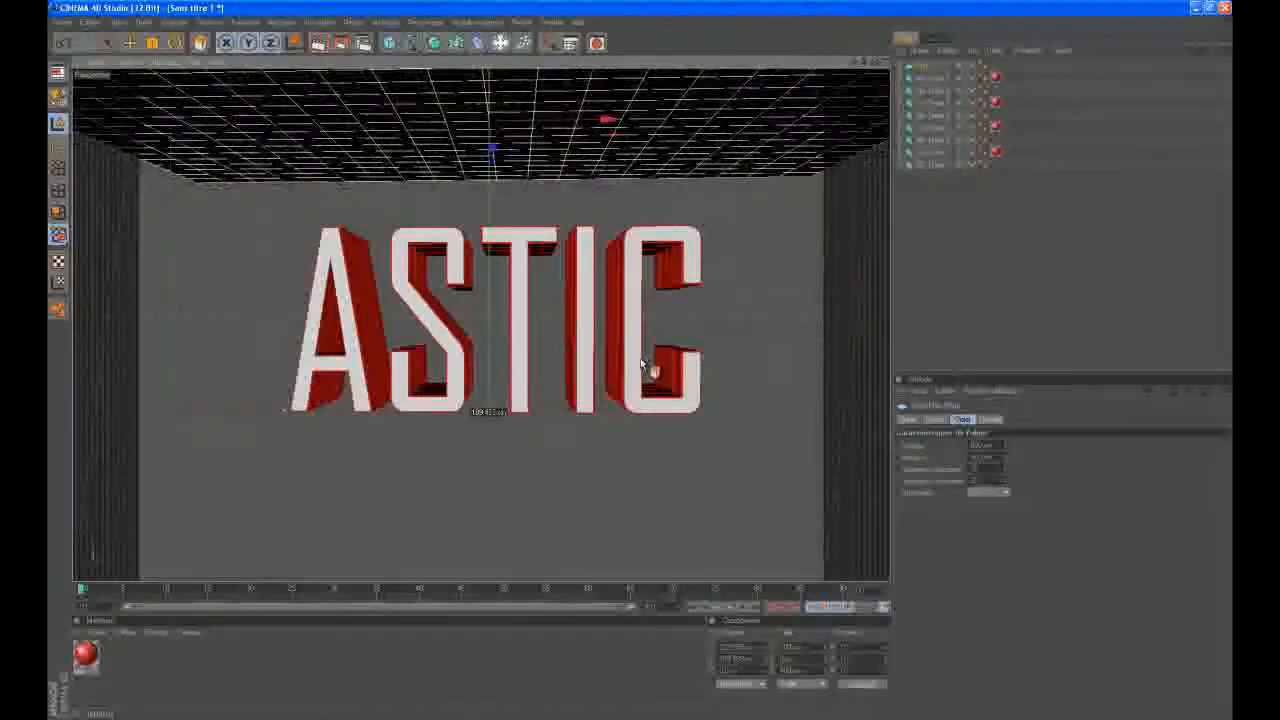
{"action": "left_click_drag", "start_coordinate": [854, 62], "coordinate": [642, 380]}
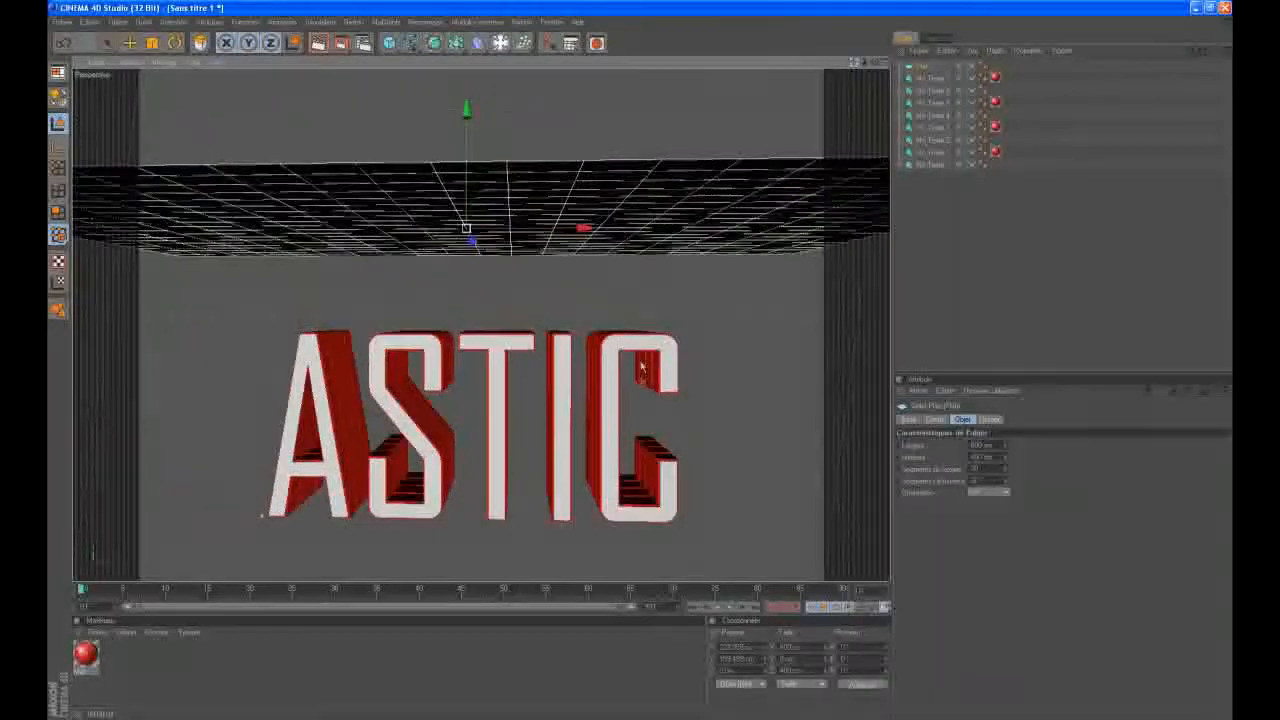
{"action": "key", "text": "r"}
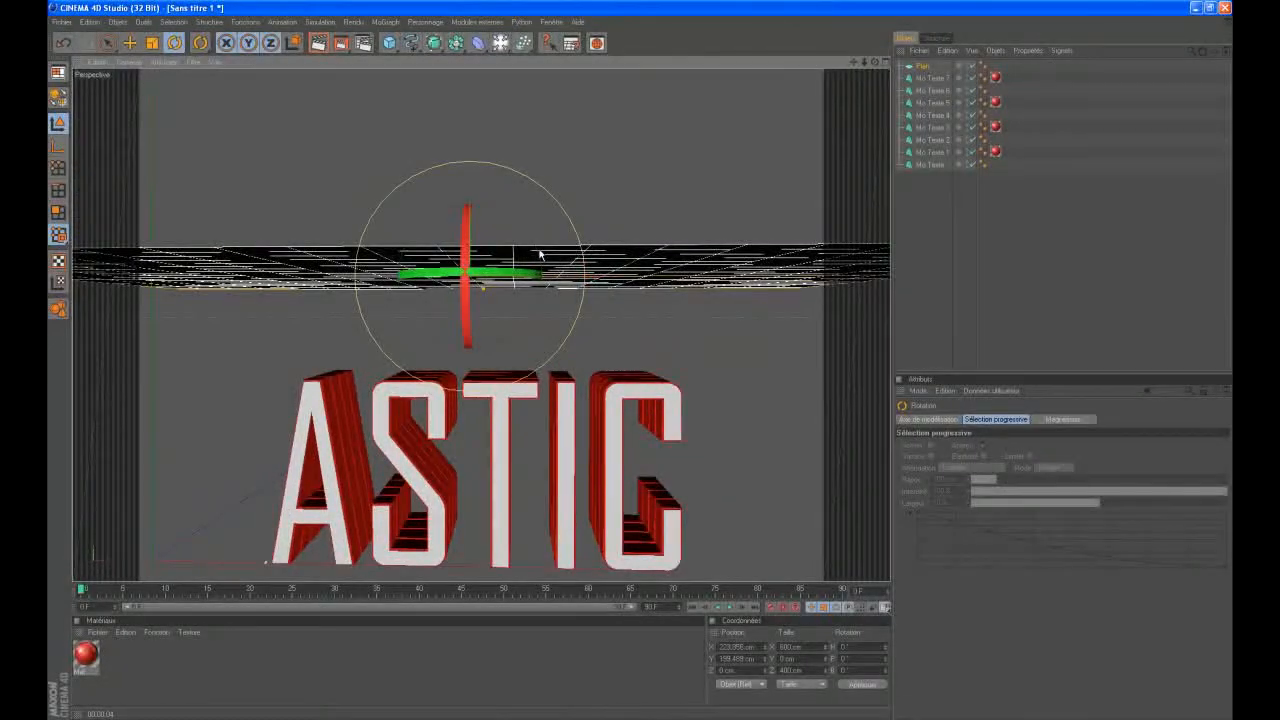
{"action": "left_click_drag", "start_coordinate": [538, 255], "coordinate": [543, 267]}
{"action": "left_click_drag", "start_coordinate": [470, 242], "coordinate": [642, 366]}
- Create a new material with pure white colour (255, 255, 255) and enable its Luminescence channel
{"action": "double_click", "coordinate": [166, 647]}
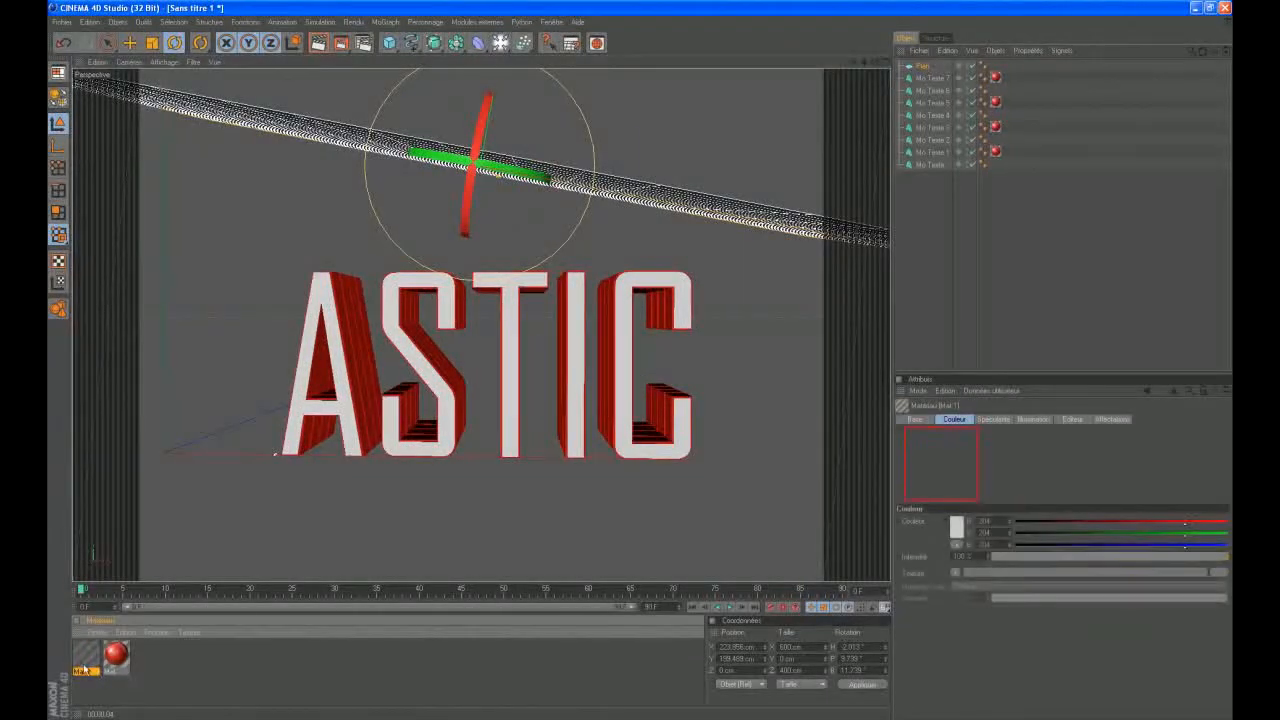
{"action": "double_click", "coordinate": [86, 664]}
{"action": "left_click", "coordinate": [378, 135]}
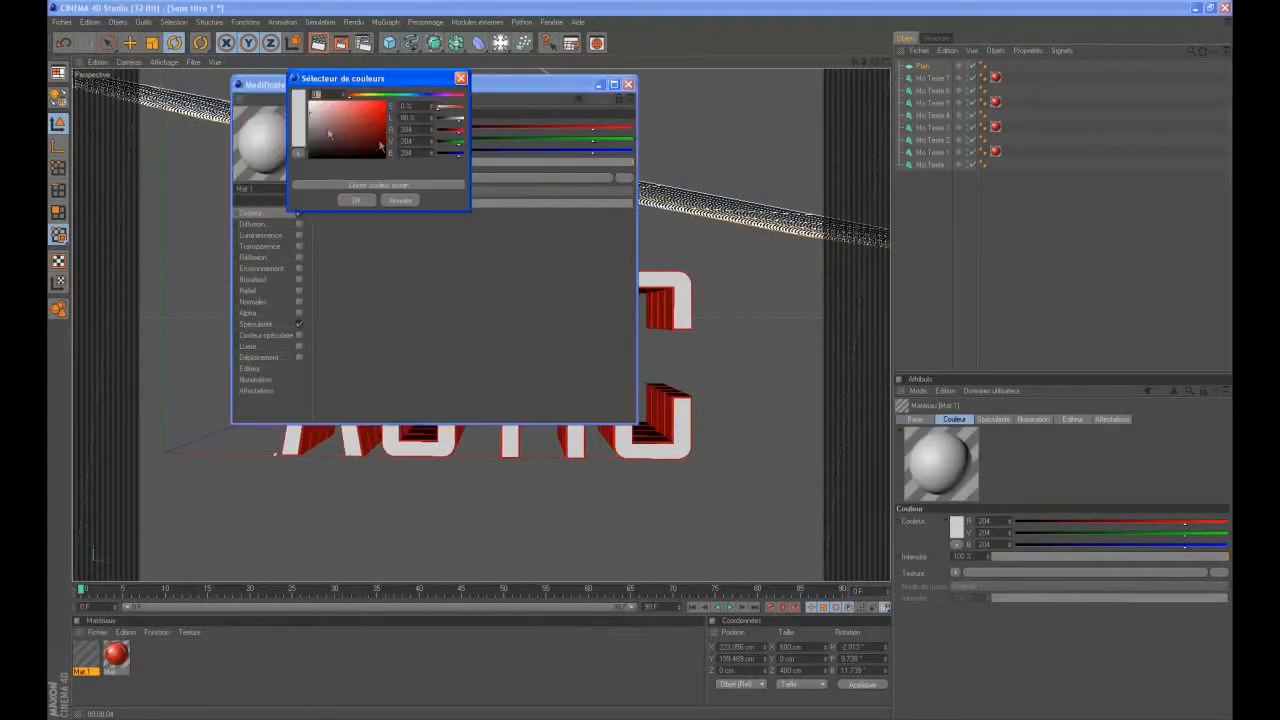
{"action": "left_click", "coordinate": [352, 199]}
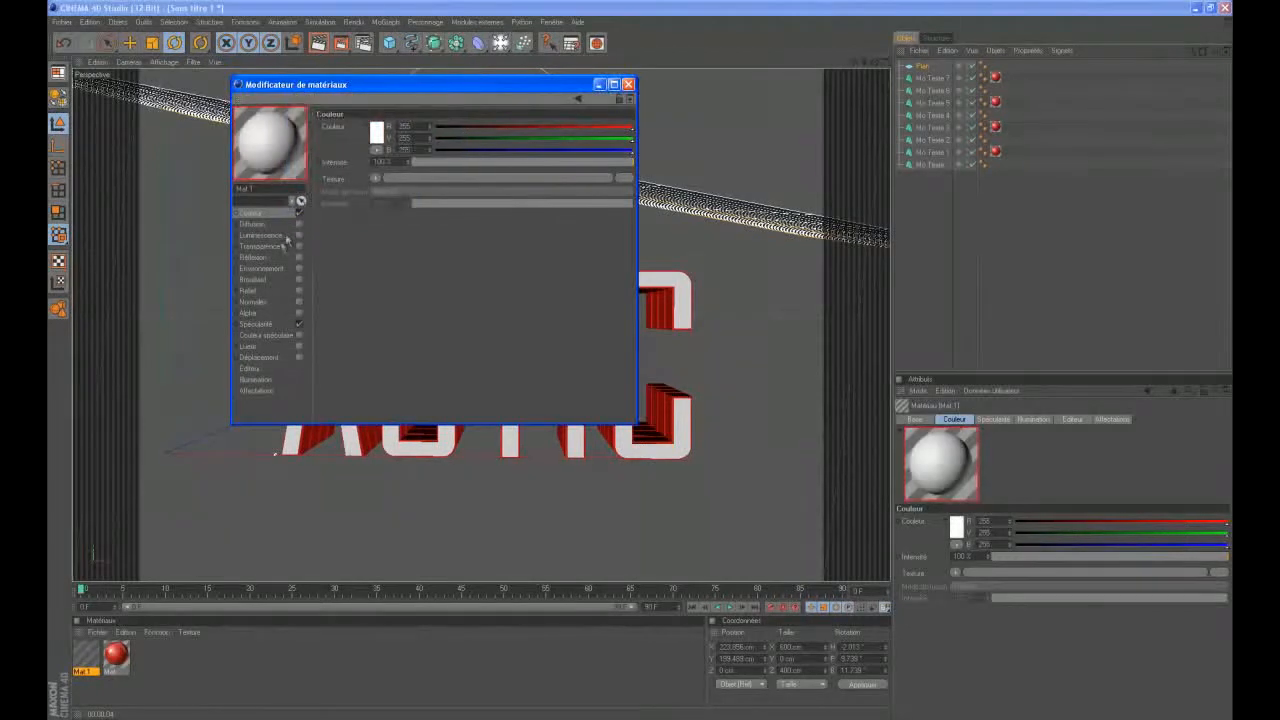
{"action": "left_click", "coordinate": [297, 235]}
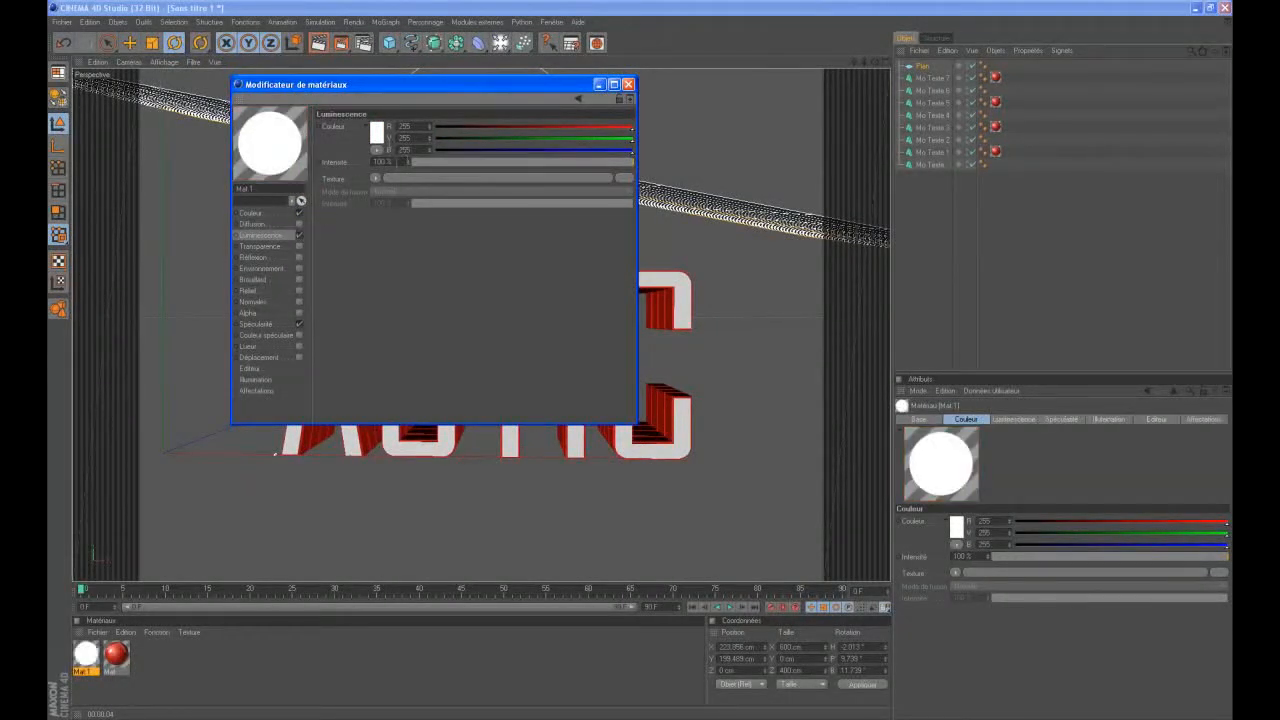
{"action": "left_click", "coordinate": [628, 85]}
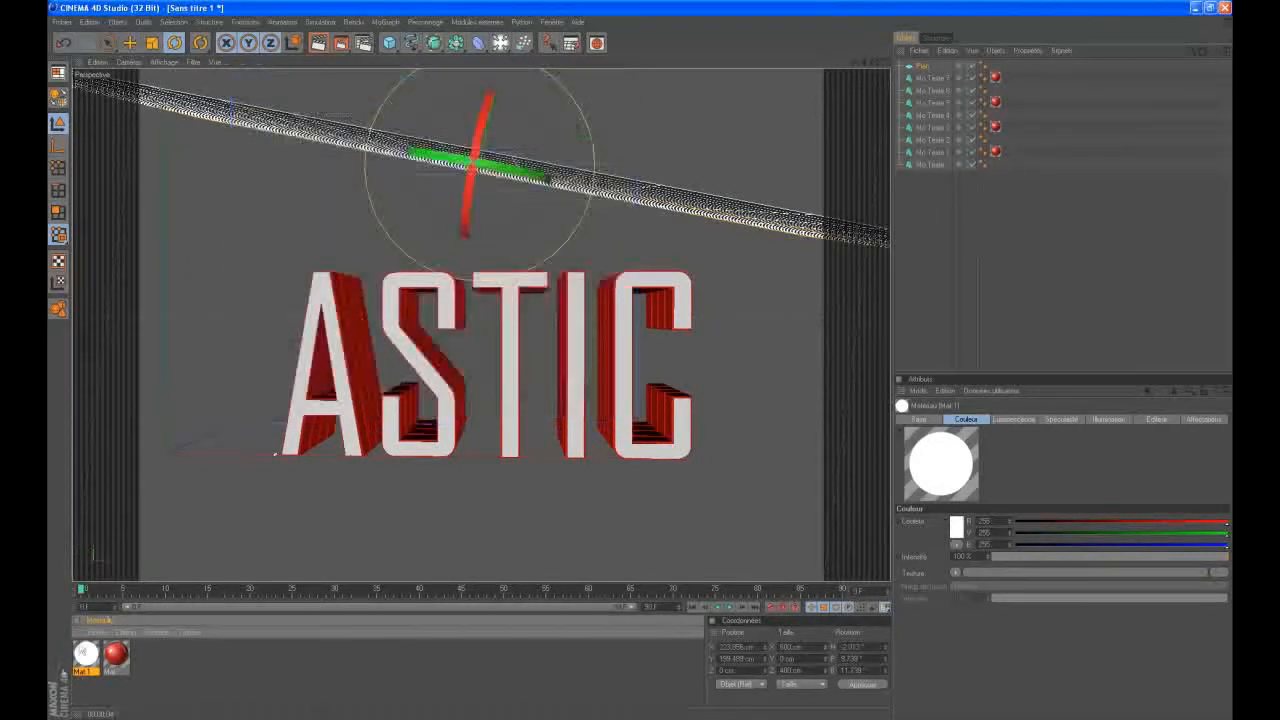
- Apply the white luminous material to the plane above the text and render the view
{"action": "left_click_drag", "start_coordinate": [86, 655], "coordinate": [675, 205]}
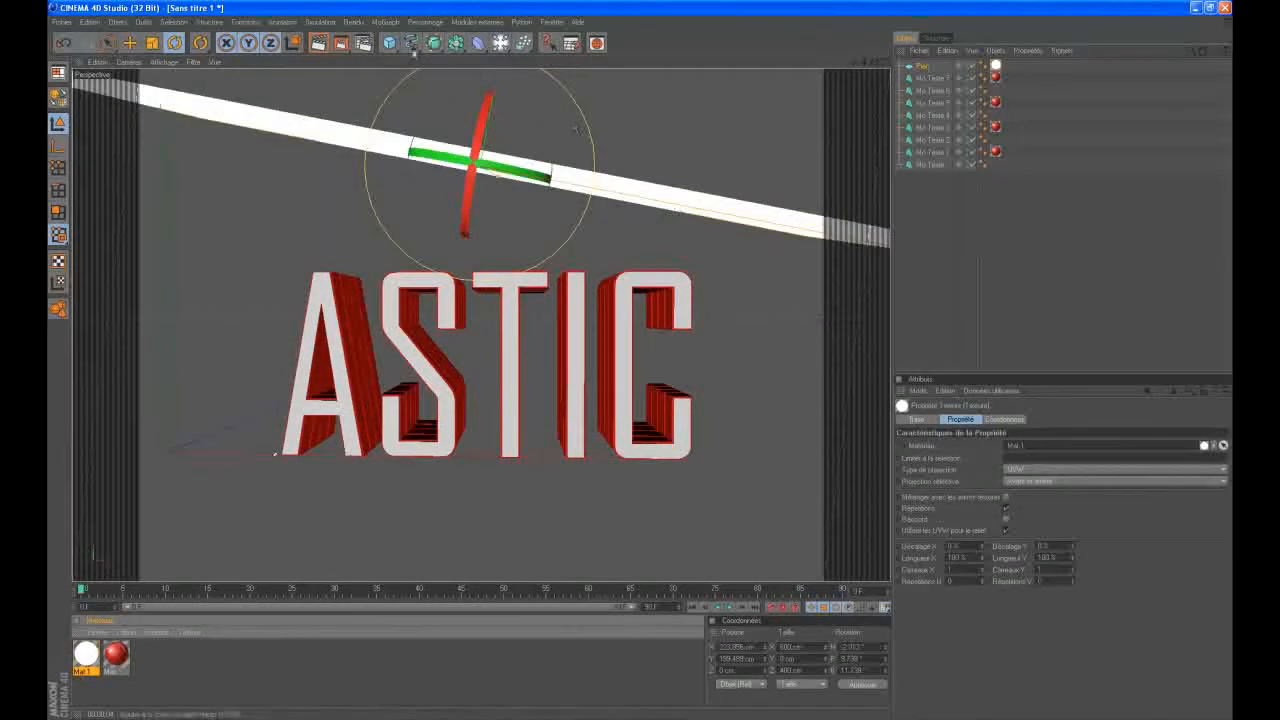
{"action": "left_click", "coordinate": [320, 44]}
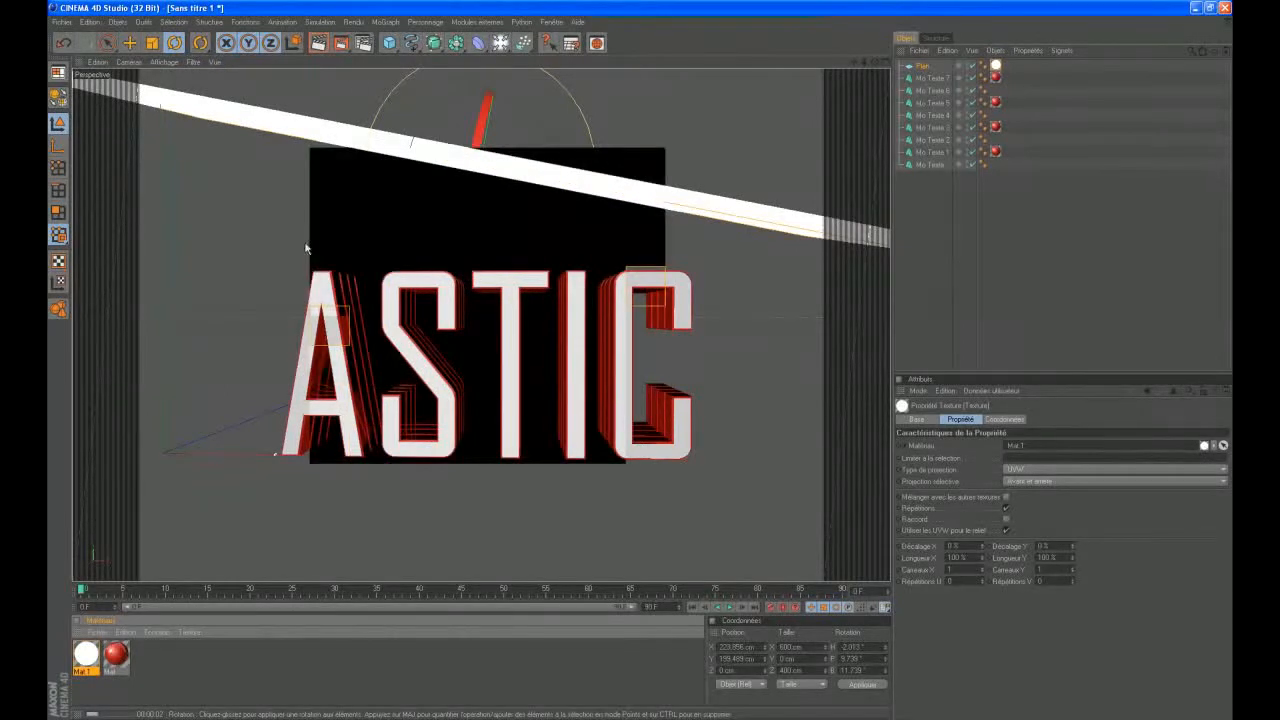
- Set the luminous plane's render visibility to Désactivée and render the view
{"action": "left_click", "coordinate": [443, 230]}
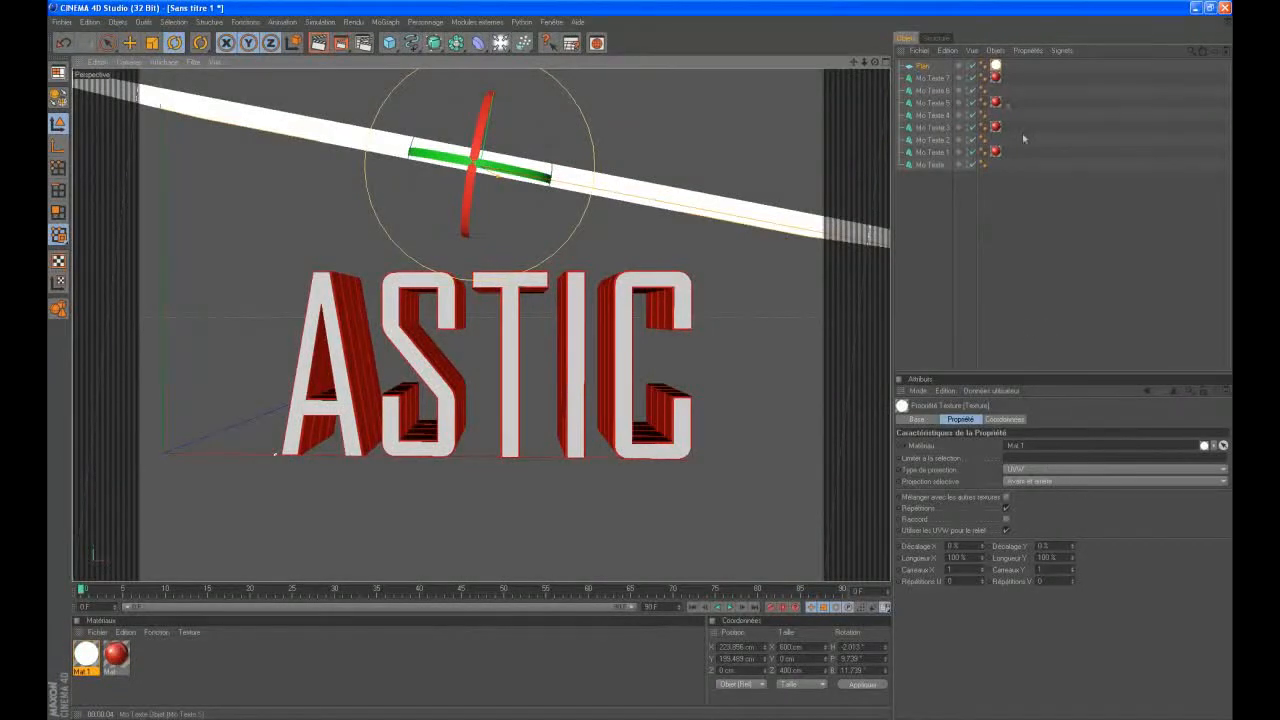
{"action": "left_click", "coordinate": [930, 66]}
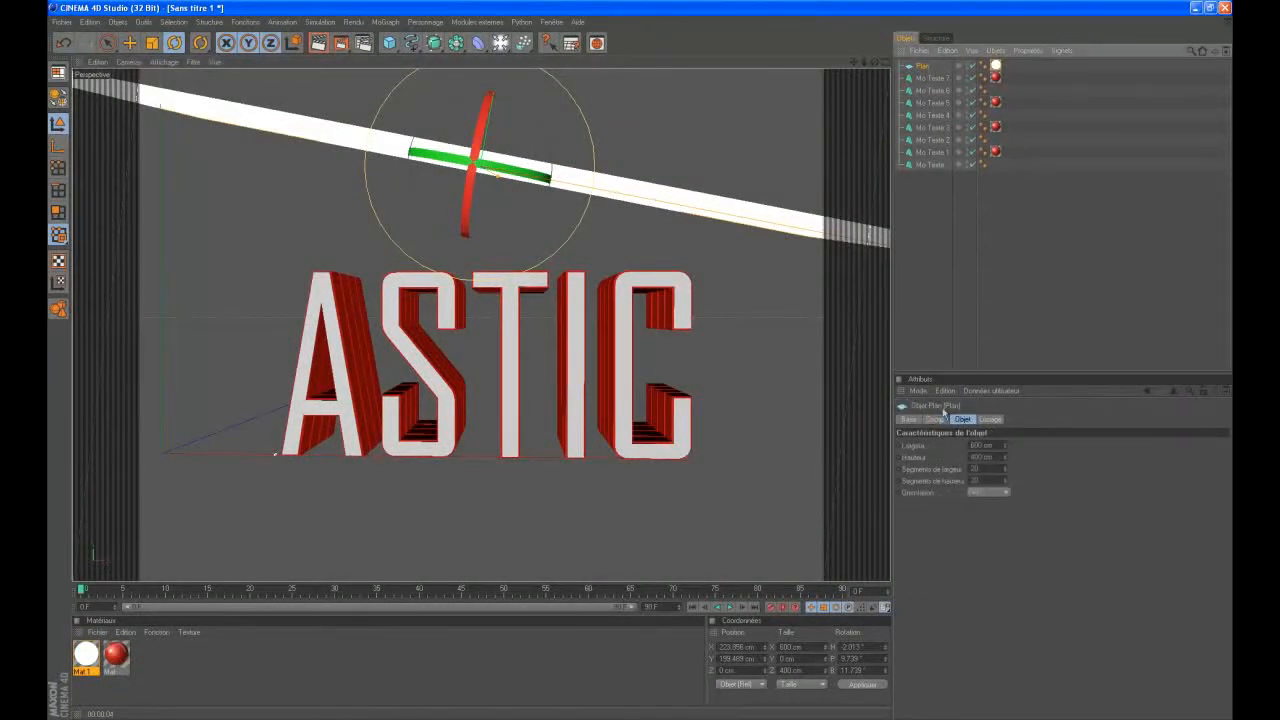
{"action": "left_click", "coordinate": [910, 419]}
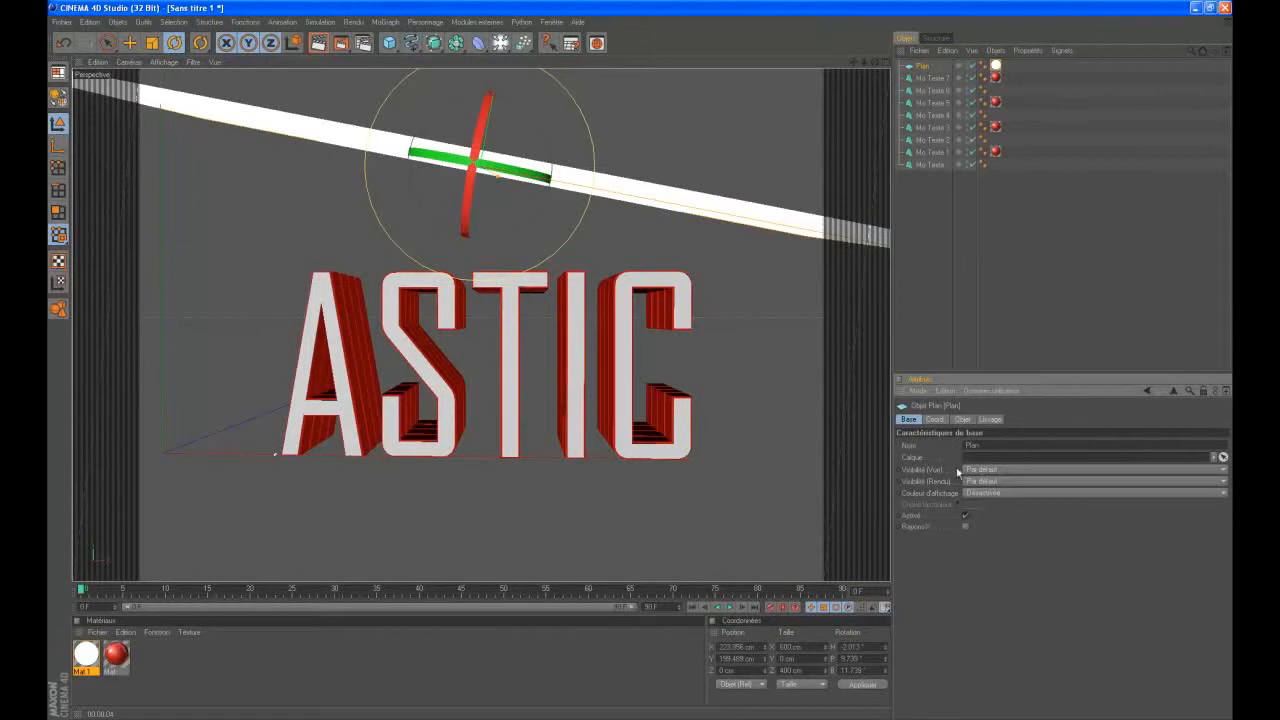
{"action": "left_click", "coordinate": [984, 483]}
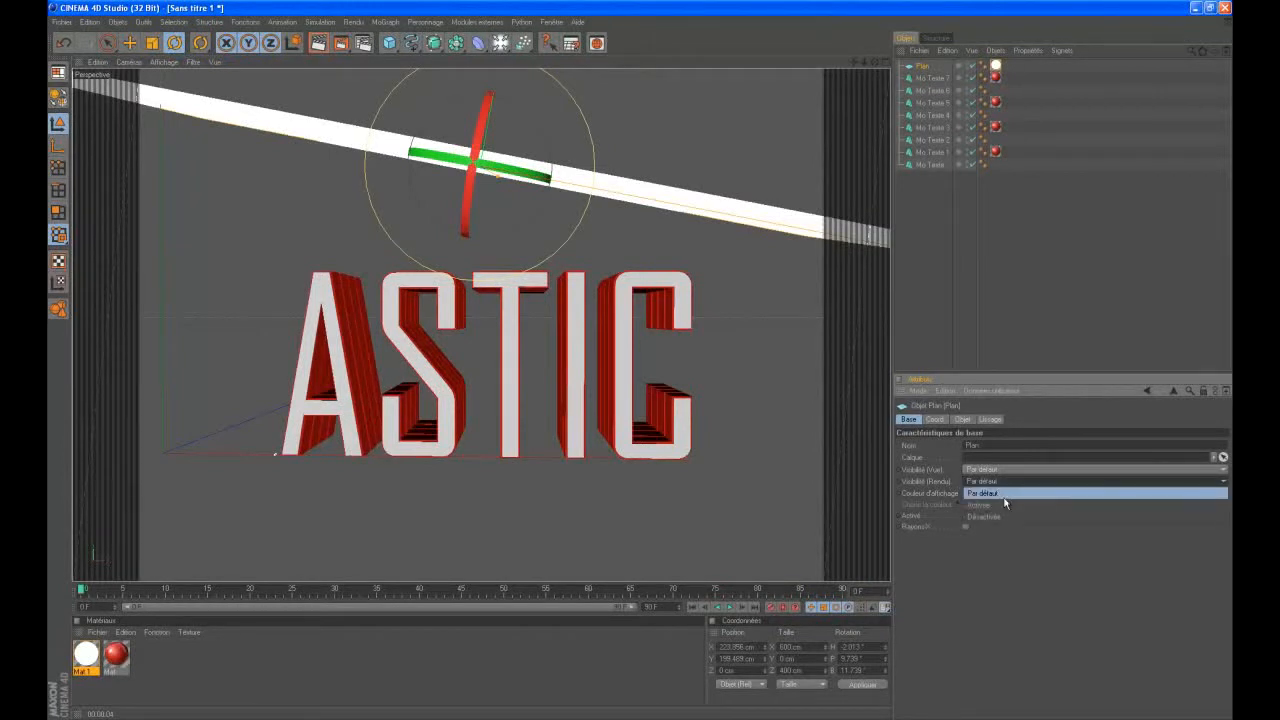
{"action": "left_click", "coordinate": [1003, 514]}
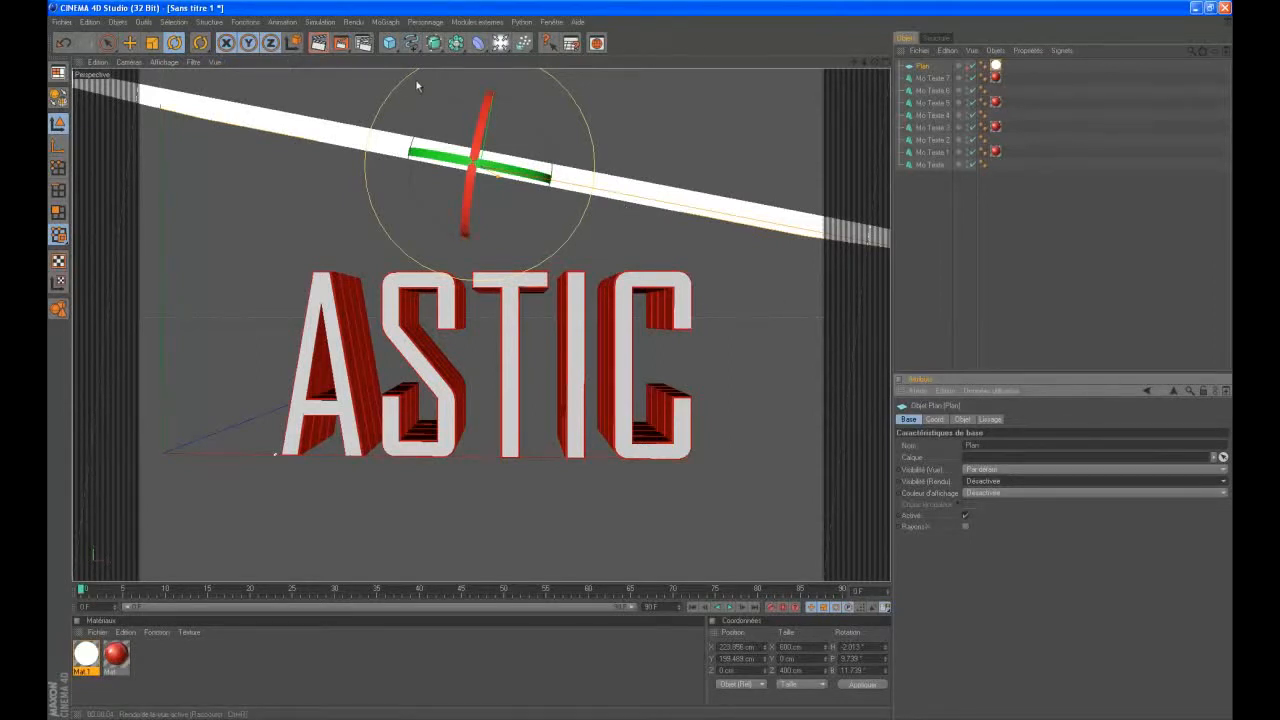
{"action": "key", "text": "ctrl+r"}
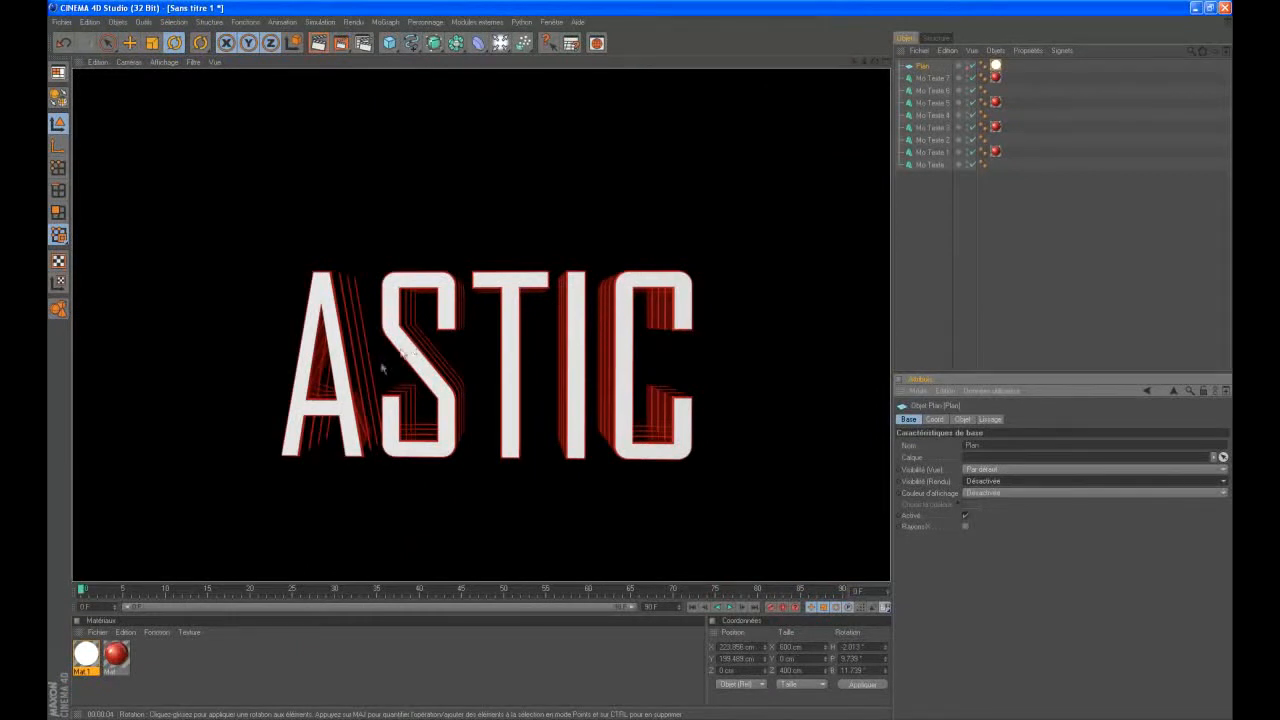
- Tilt the luminous plane further around its pitch axis above the text and render the view
{"action": "left_click", "coordinate": [980, 268]}
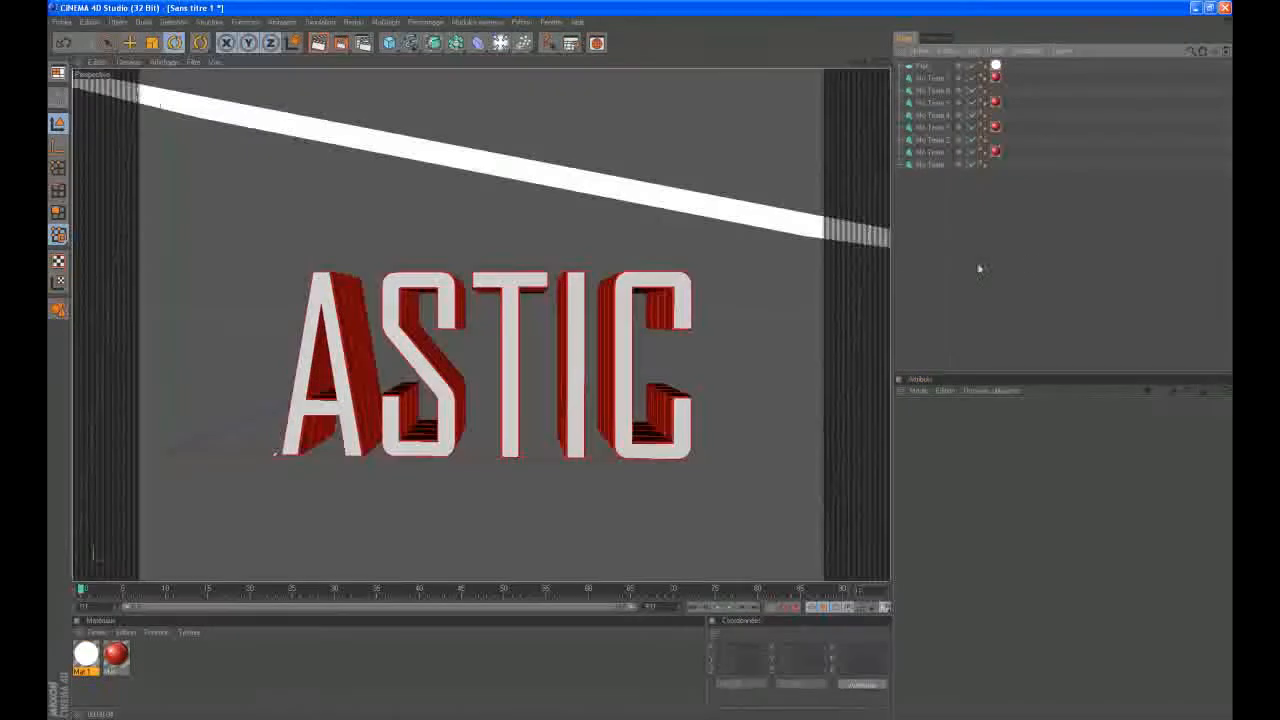
{"action": "left_click", "coordinate": [524, 173]}
{"action": "left_click_drag", "start_coordinate": [530, 172], "coordinate": [392, 100]}
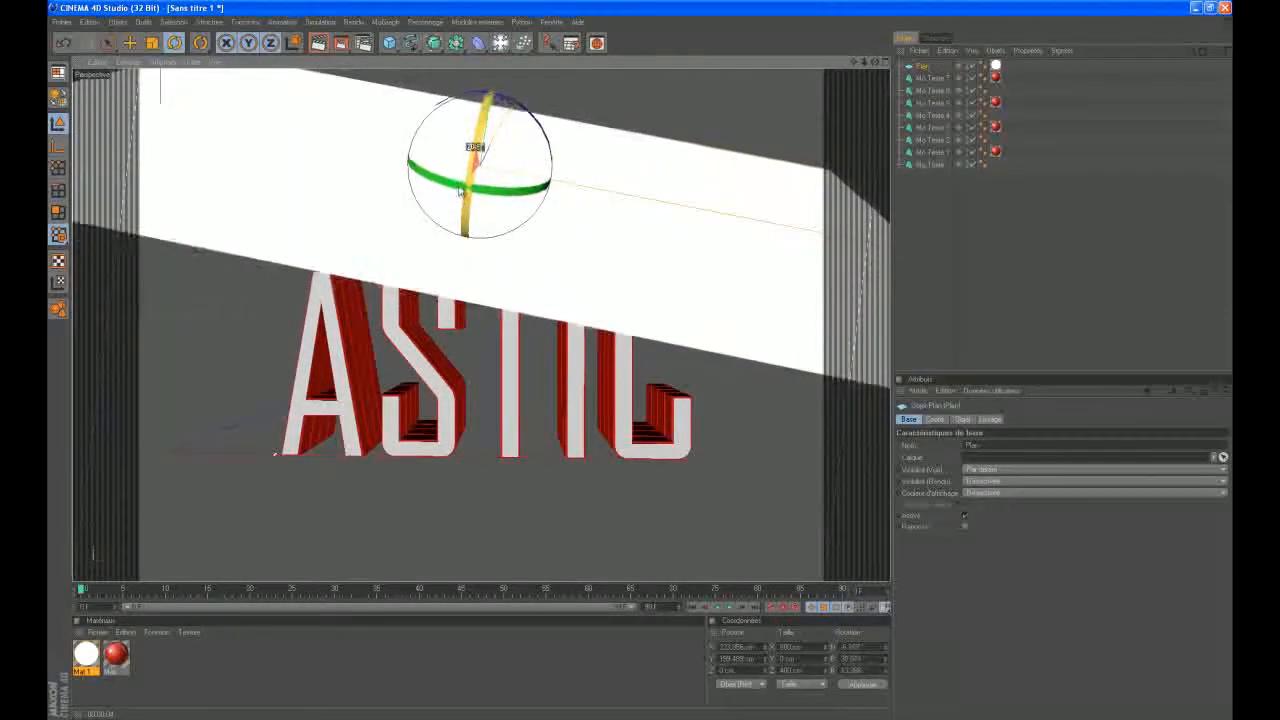
{"action": "left_click", "coordinate": [319, 43]}
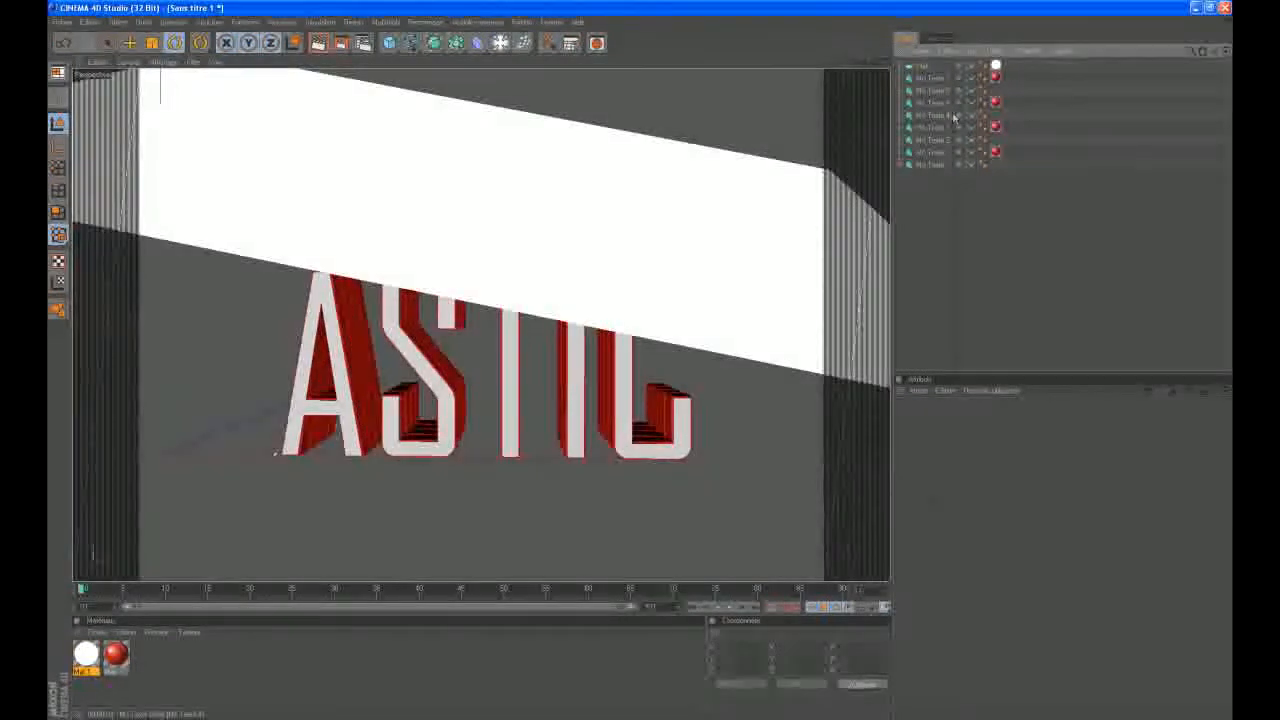
- Delete the luminous plane above the text and reframe the remaining letters
{"action": "left_click", "coordinate": [928, 65]}
{"action": "key", "text": "Delete"}
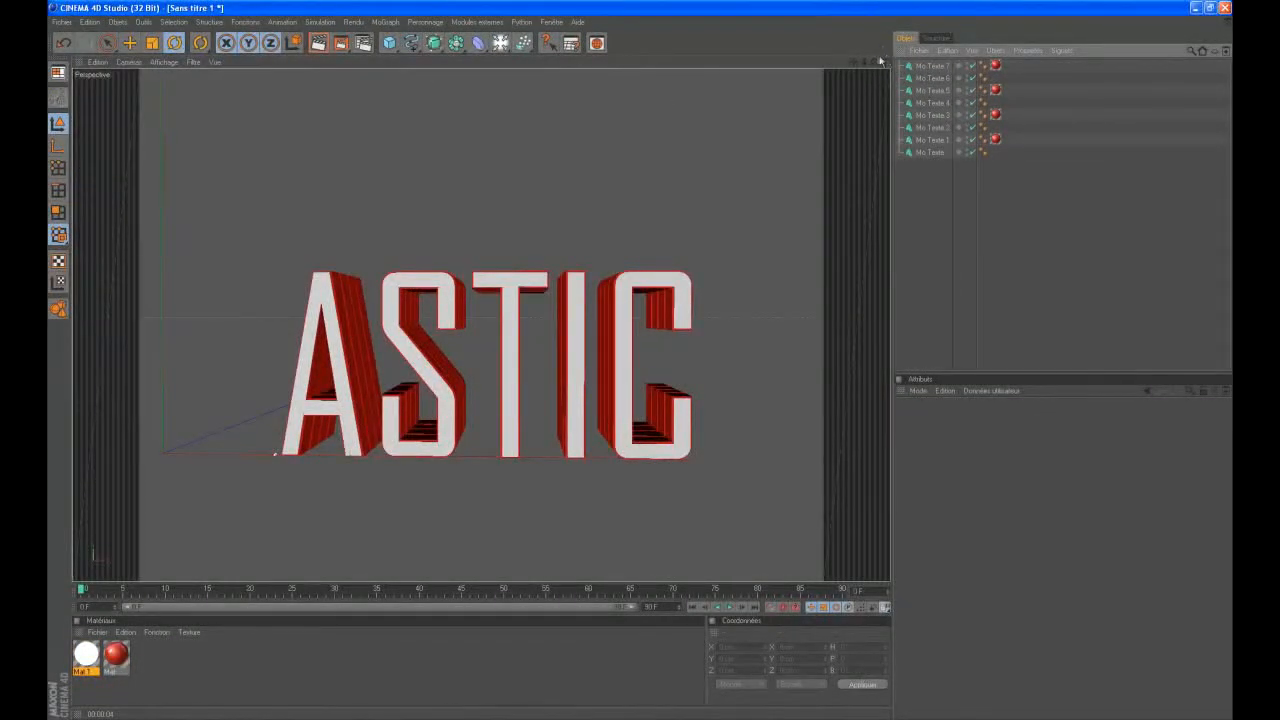
{"action": "left_click_drag", "start_coordinate": [855, 70], "coordinate": [786, 94]}
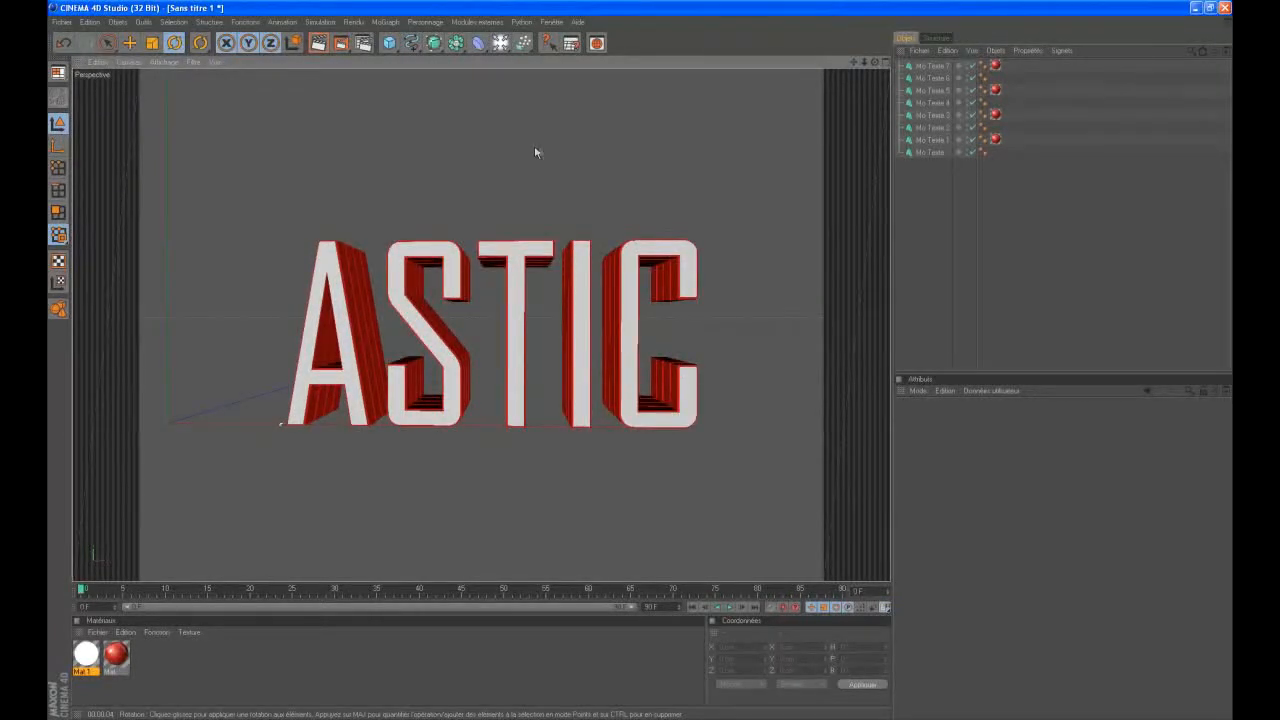
- Set the render output size to the 1920 x 1200 screen preset
{"action": "left_click", "coordinate": [363, 43]}
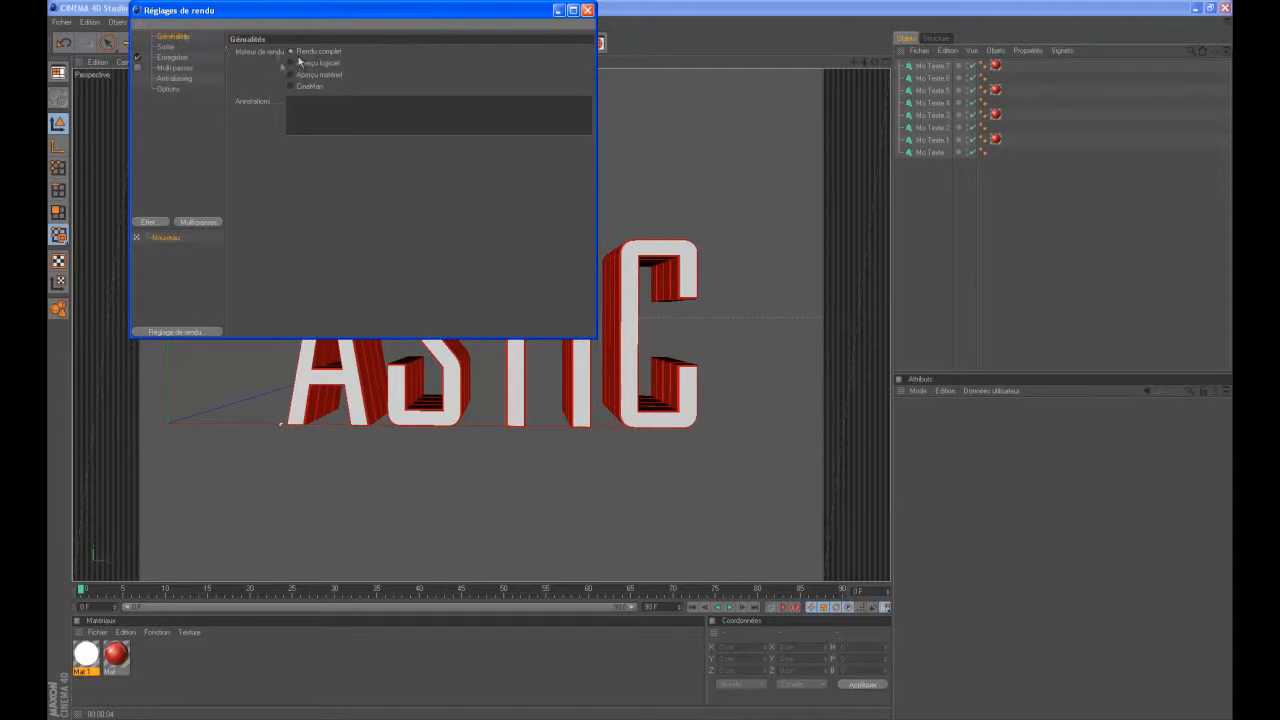
{"action": "left_click", "coordinate": [165, 47]}
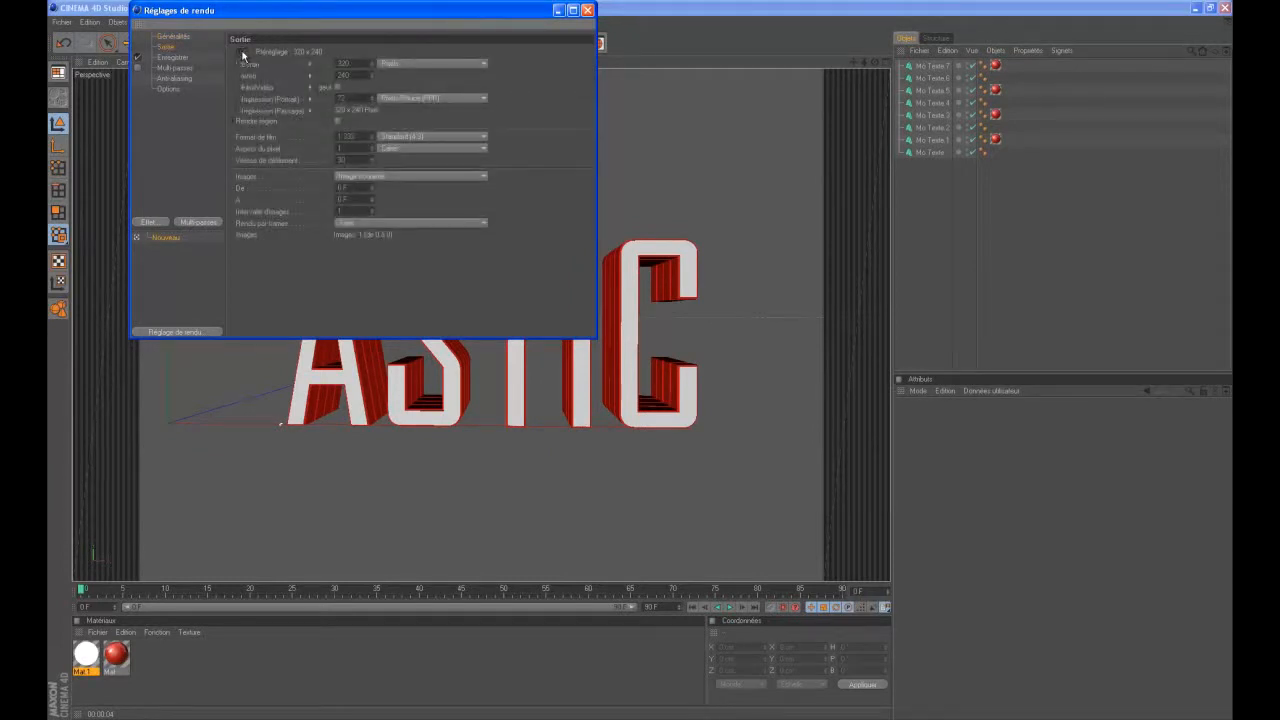
{"action": "left_click", "coordinate": [262, 56]}
{"action": "mouse_move", "coordinate": [288, 63]}
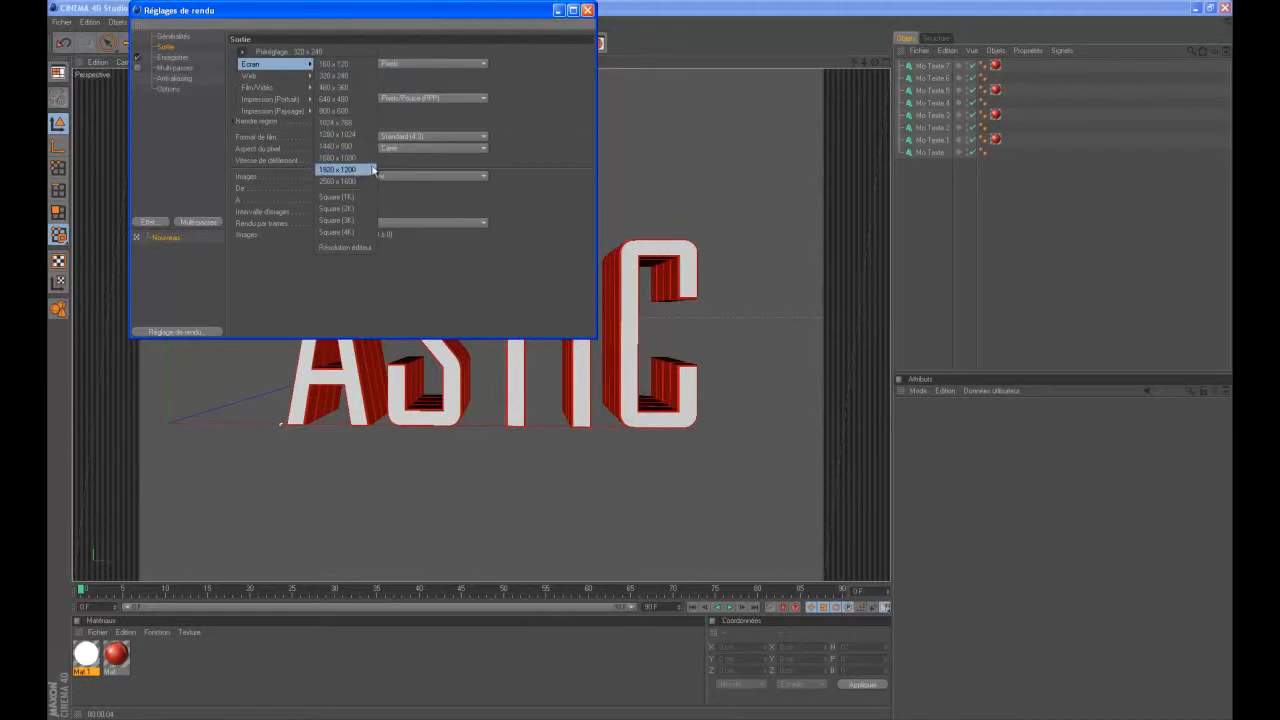
{"action": "key", "text": "Escape"}
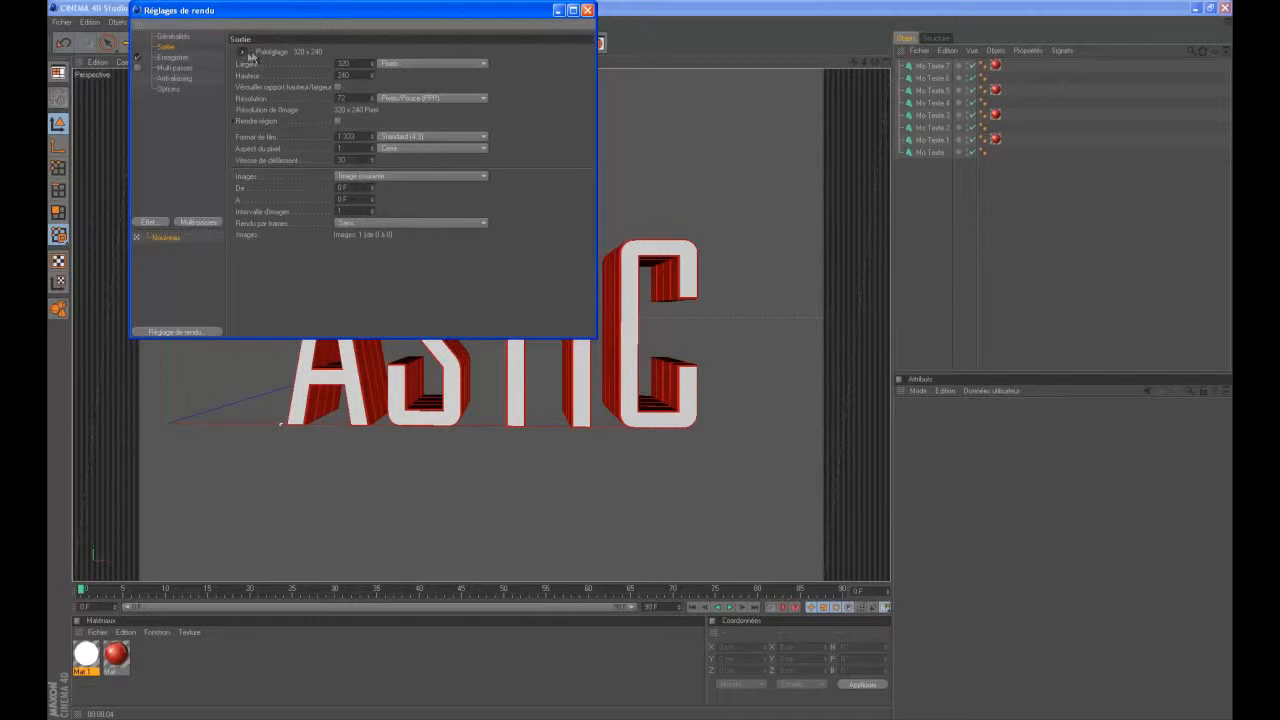
{"action": "left_click", "coordinate": [250, 57]}
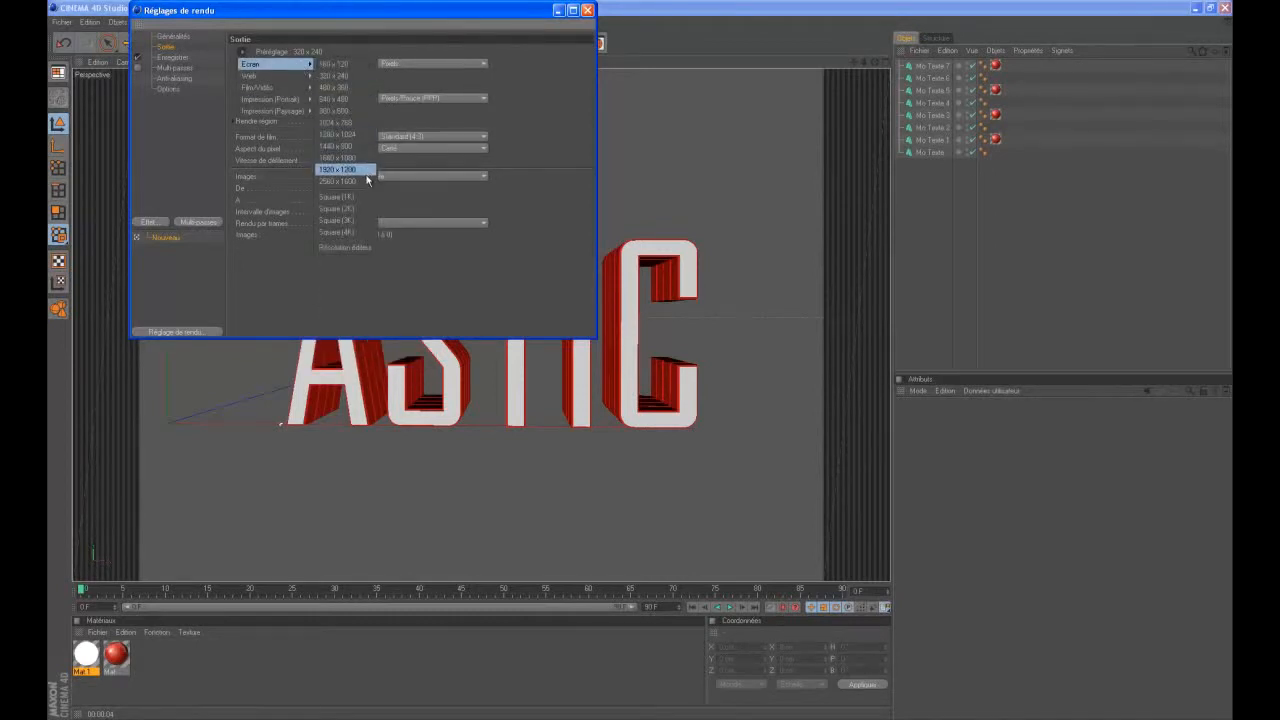
{"action": "left_click", "coordinate": [366, 172]}
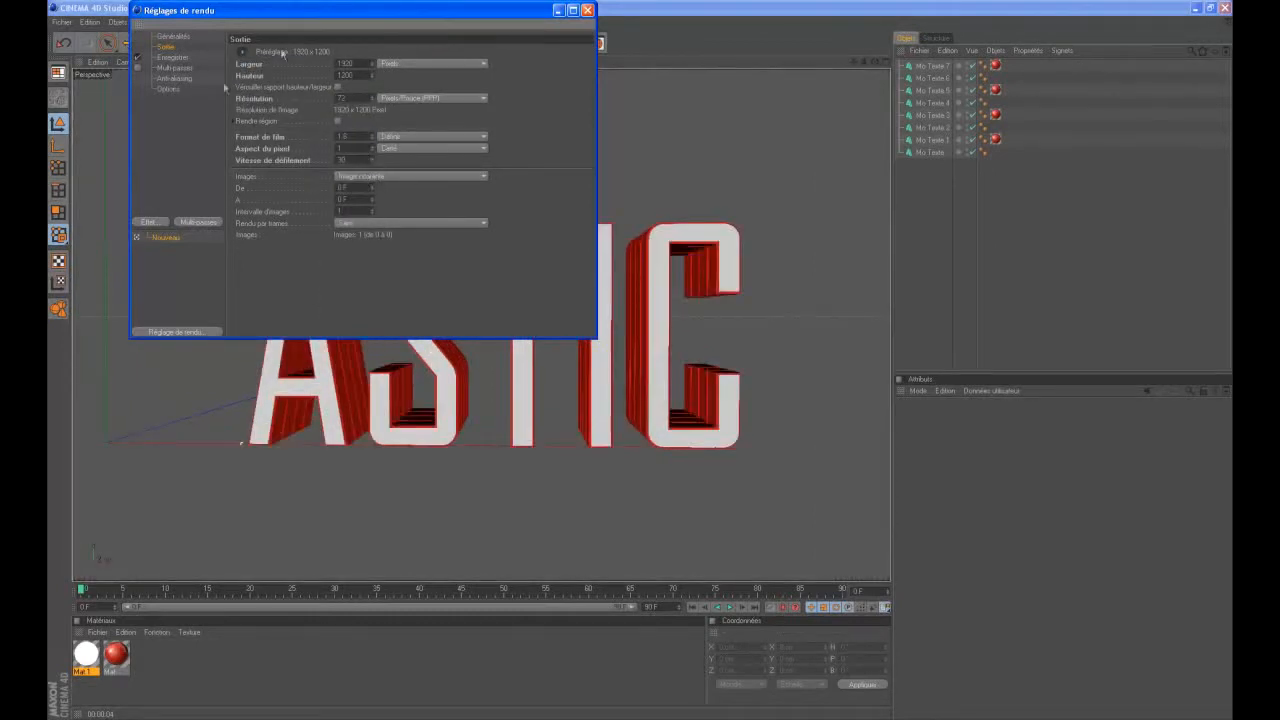
- Set the render's save format to PNG and enable the alpha channel
{"action": "left_click", "coordinate": [185, 58]}
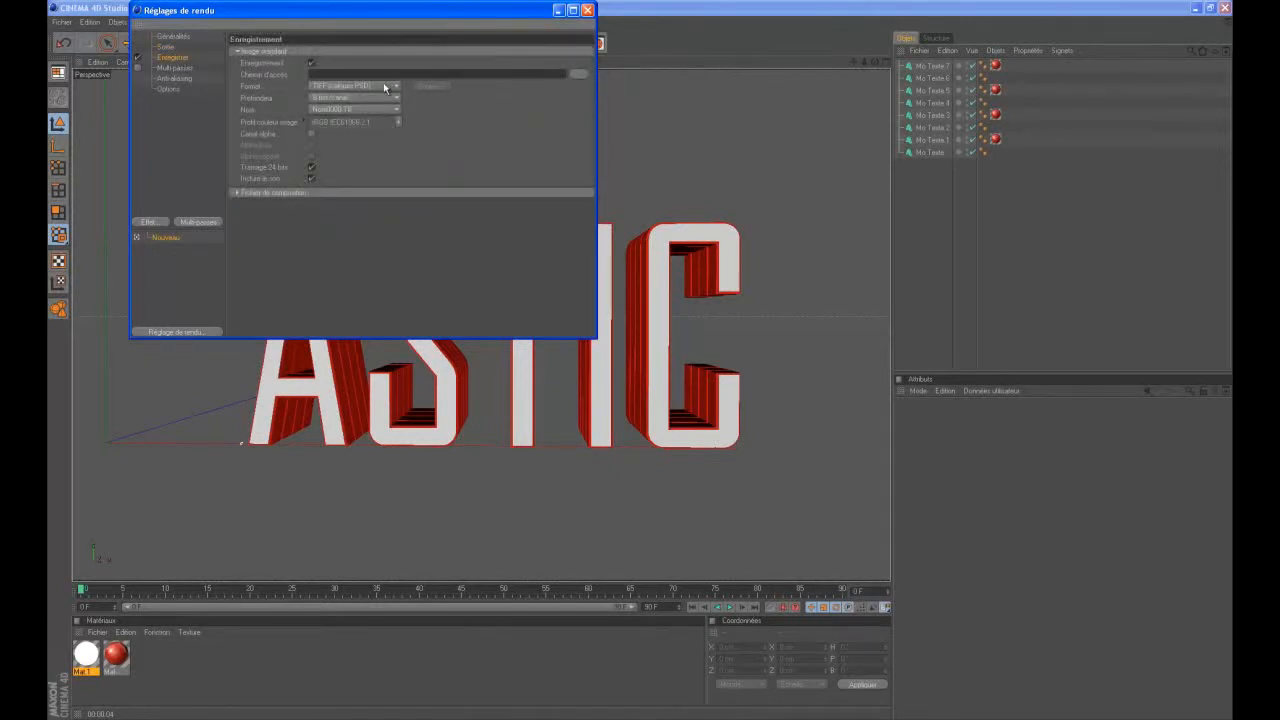
{"action": "left_click", "coordinate": [383, 86]}
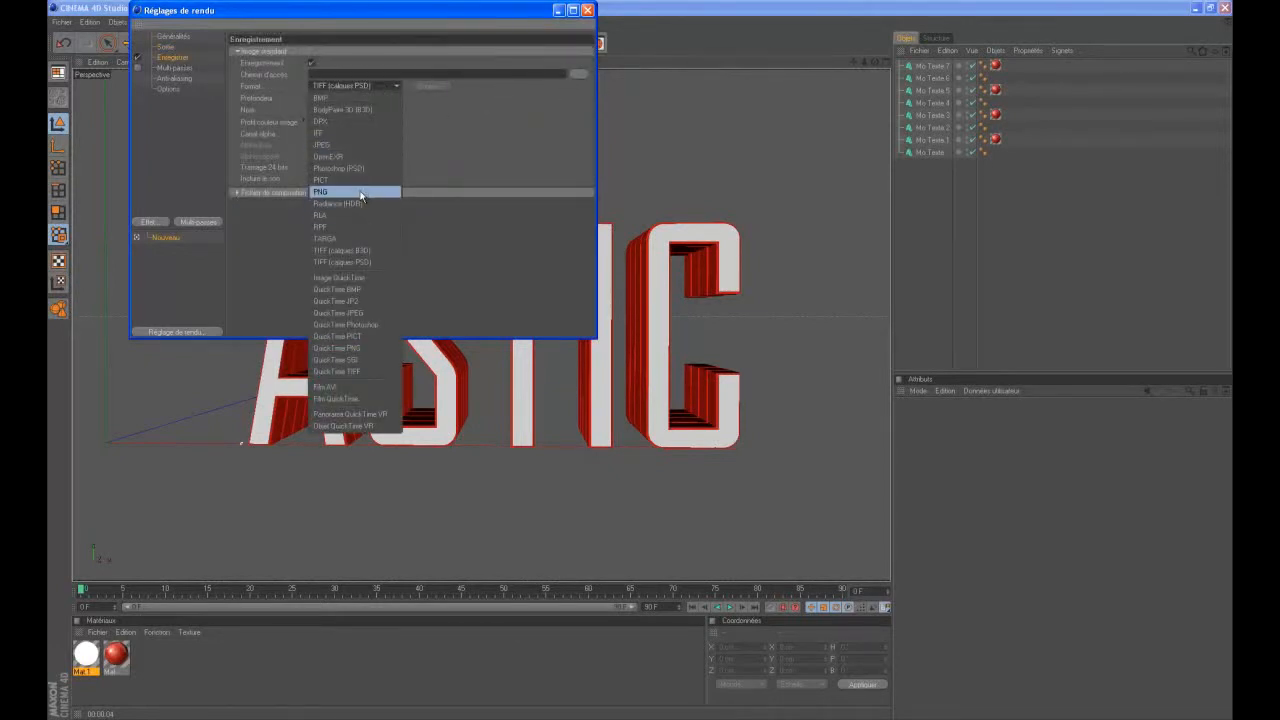
{"action": "left_click", "coordinate": [361, 192]}
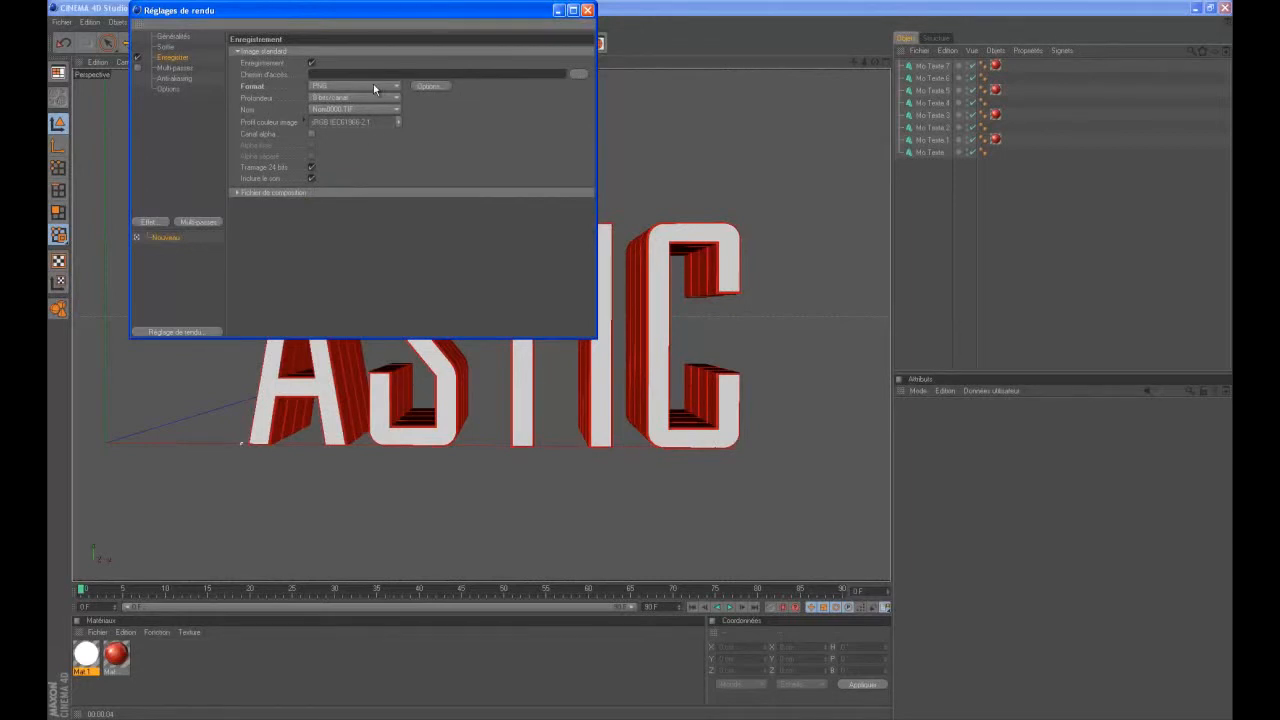
{"action": "left_click", "coordinate": [311, 135]}
- Set the render's anti-aliasing to Au mieux with a minimum level of 2x2 and close the render settings
{"action": "left_click", "coordinate": [172, 69]}
{"action": "left_click", "coordinate": [173, 79]}
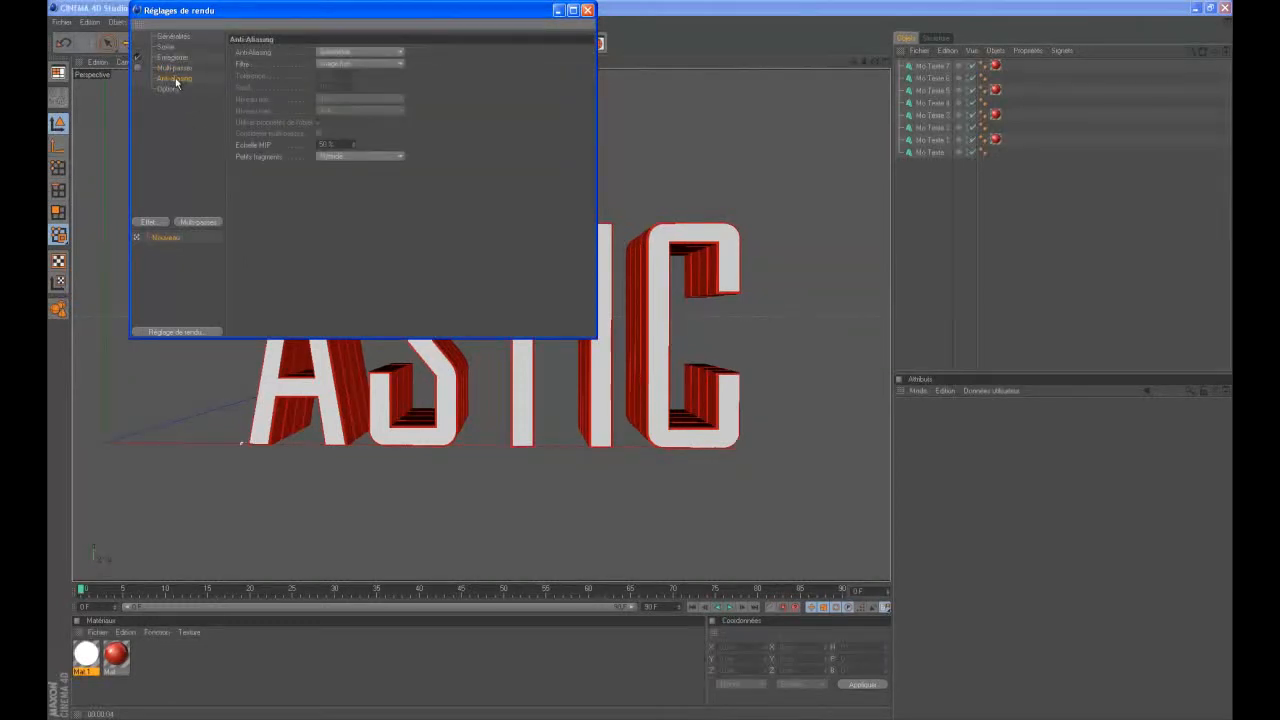
{"action": "left_click", "coordinate": [397, 56]}
{"action": "left_click", "coordinate": [340, 80]}
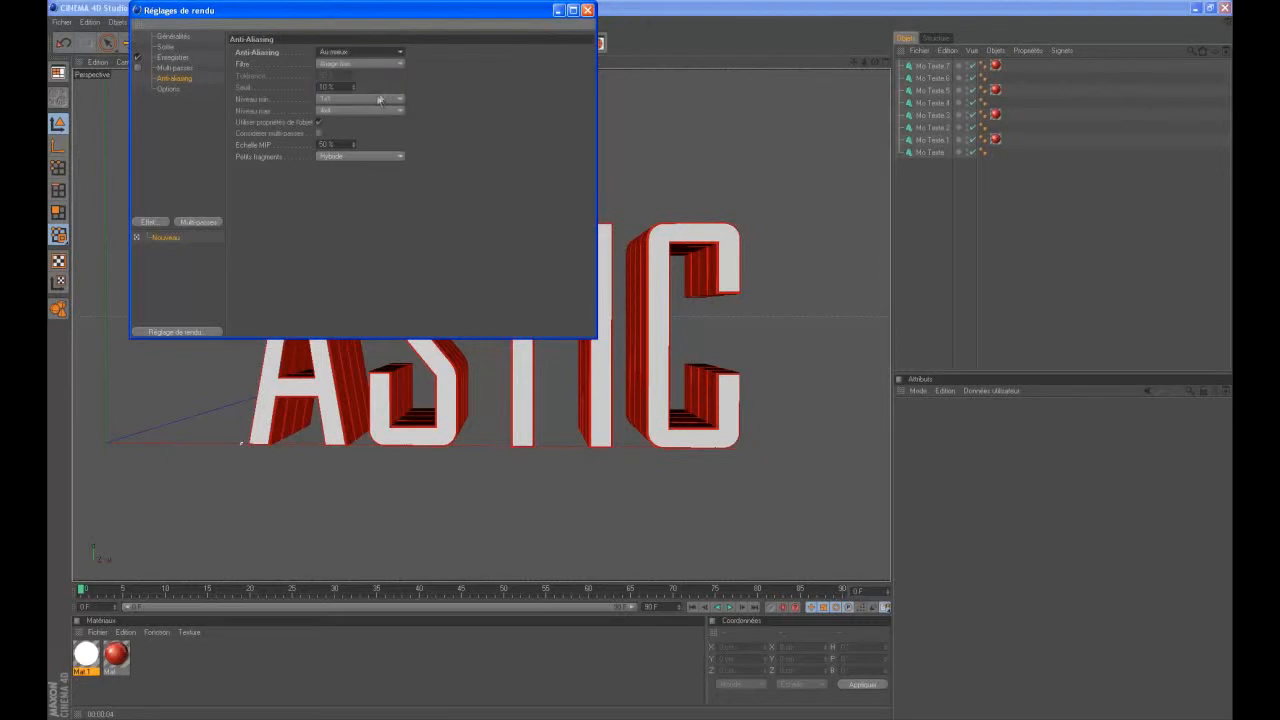
{"action": "left_click", "coordinate": [362, 99]}
{"action": "left_click", "coordinate": [366, 118]}
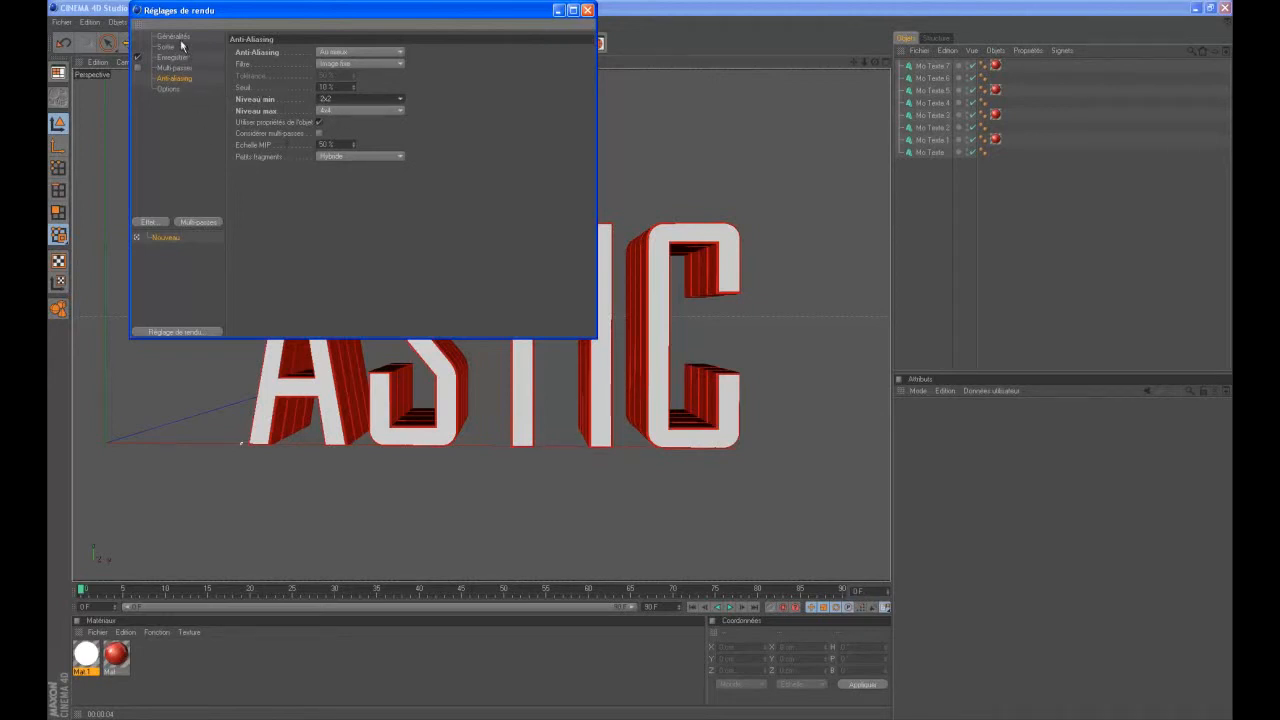
{"action": "left_click", "coordinate": [587, 10]}
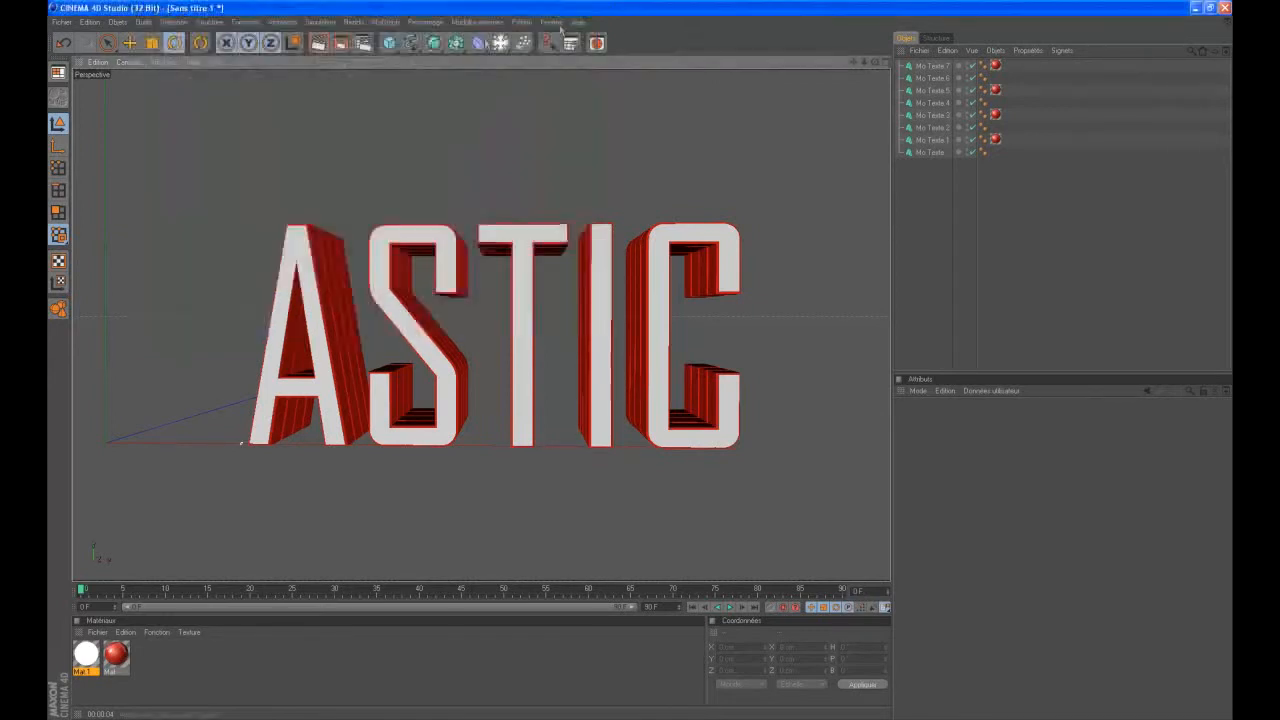
- Start a render in the picture viewer and close the viewer
{"action": "left_click", "coordinate": [346, 47]}
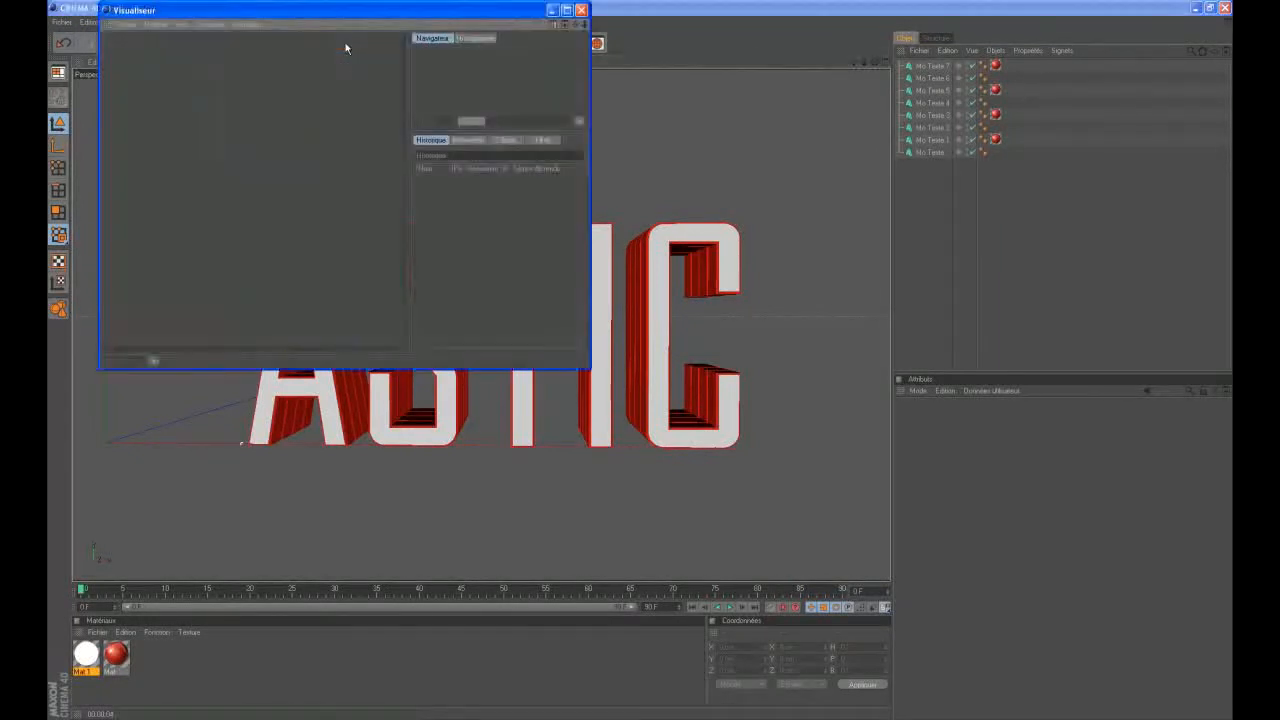
{"action": "left_click", "coordinate": [581, 11]}
{"action": "left_click", "coordinate": [667, 402]}
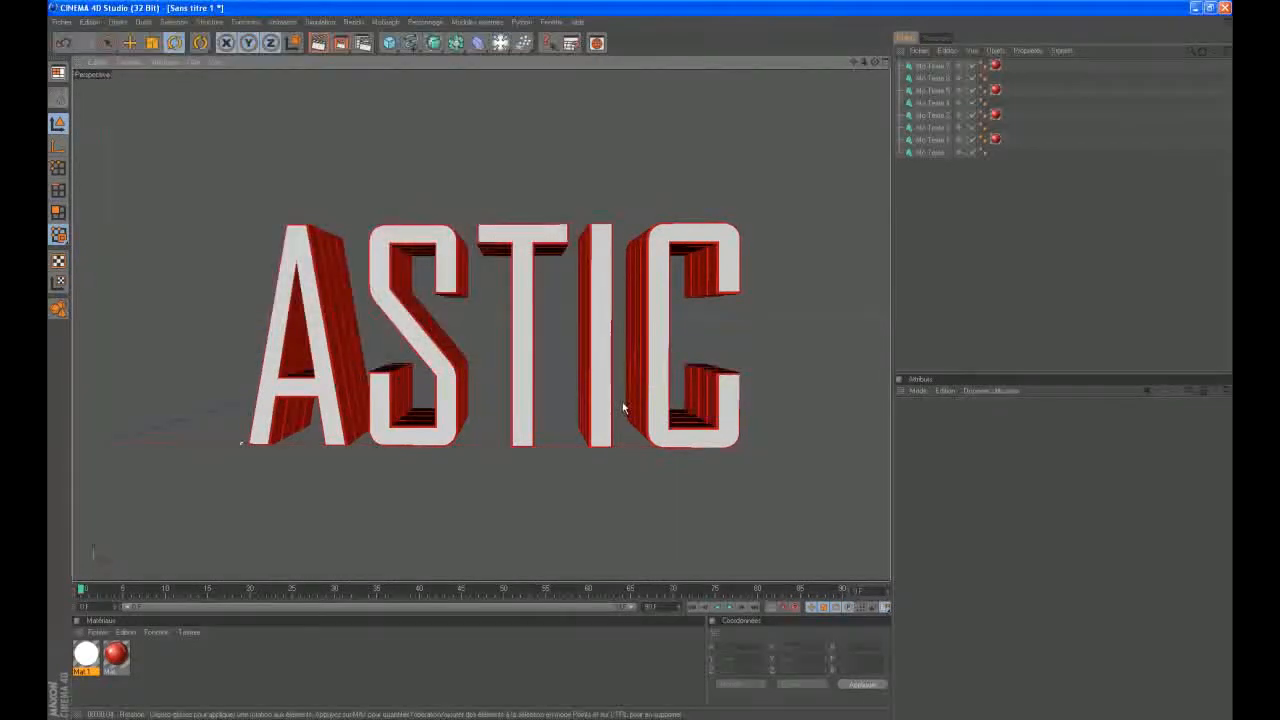
- Pan and orbit the perspective view to frame the ASTIC text from a slightly different angle
{"action": "mouse_move", "coordinate": [851, 60]}
{"action": "left_mouse_down"}
{"action": "mouse_move", "coordinate": [634, 380]}
{"action": "mouse_move", "coordinate": [666, 366]}
{"action": "mouse_move", "coordinate": [677, 317]}
{"action": "mouse_move", "coordinate": [634, 371]}
{"action": "mouse_move", "coordinate": [651, 366]}
{"action": "mouse_move", "coordinate": [640, 357]}
{"action": "left_mouse_up"}
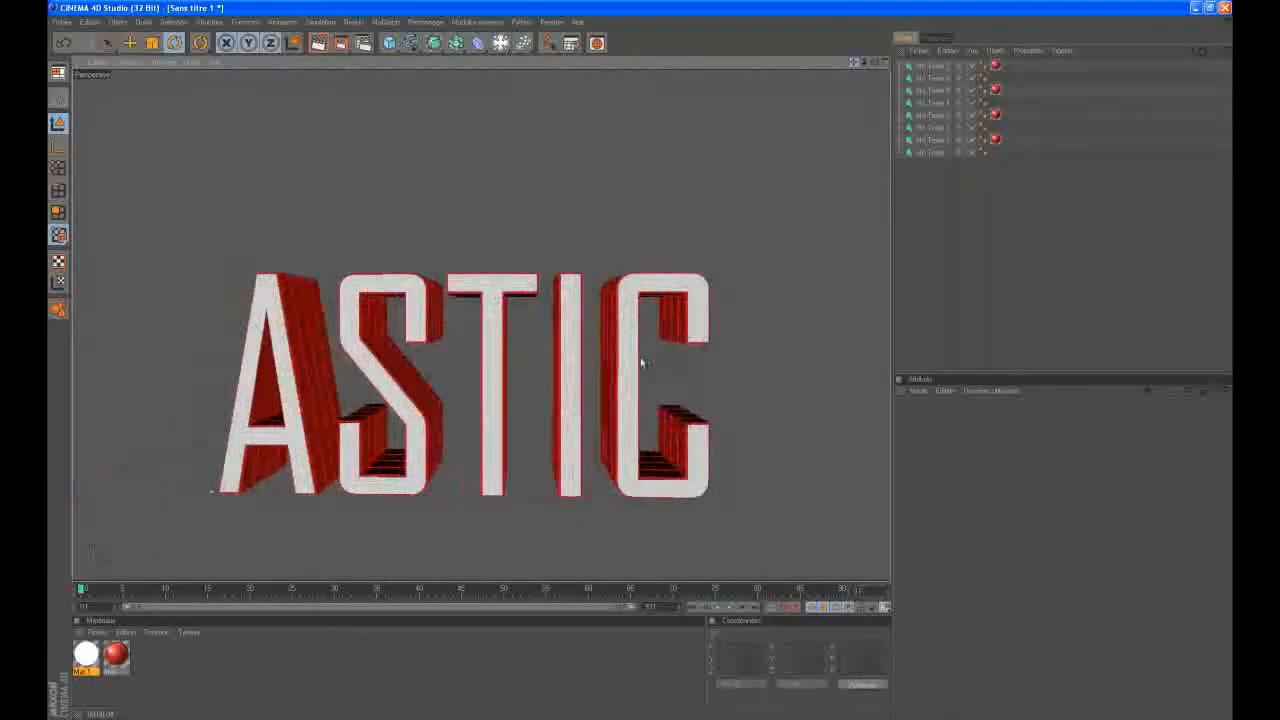
{"action": "mouse_move", "coordinate": [878, 63]}
{"action": "left_mouse_down"}
{"action": "mouse_move", "coordinate": [643, 369]}
{"action": "mouse_move", "coordinate": [623, 364]}
{"action": "mouse_move", "coordinate": [648, 366]}
{"action": "left_mouse_up"}
{"action": "left_click_drag", "start_coordinate": [879, 66], "coordinate": [648, 363]}
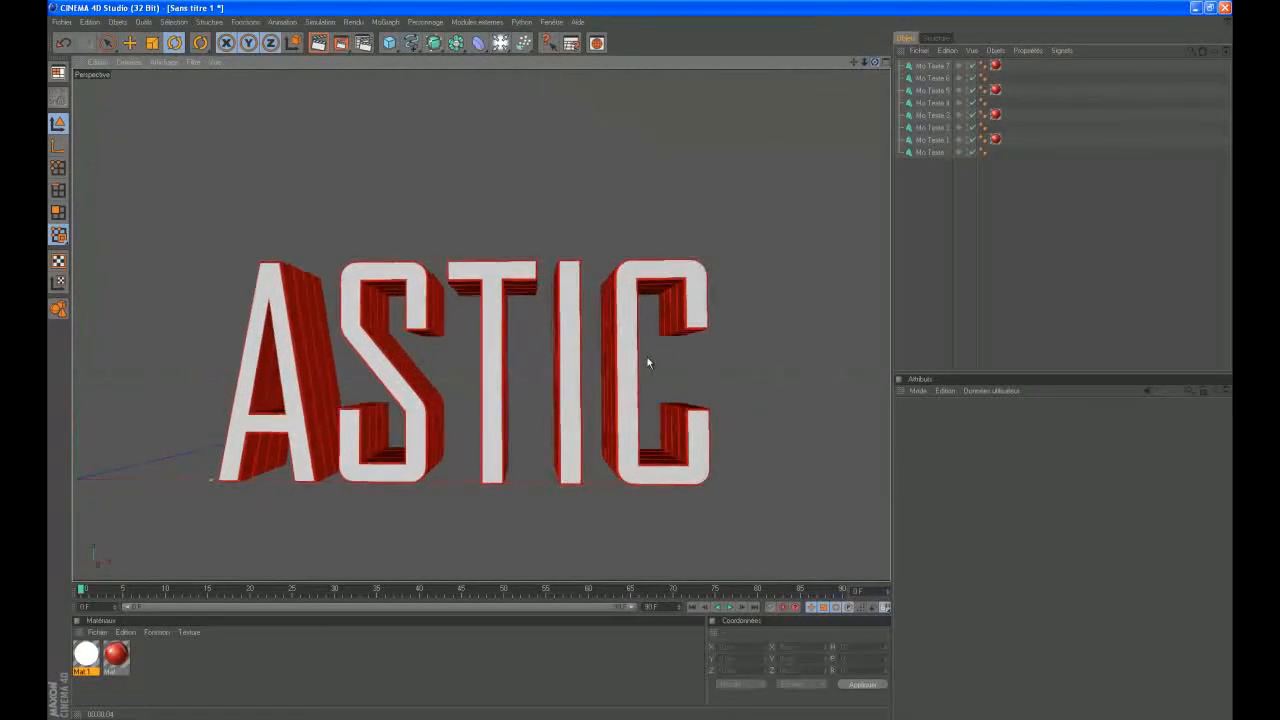